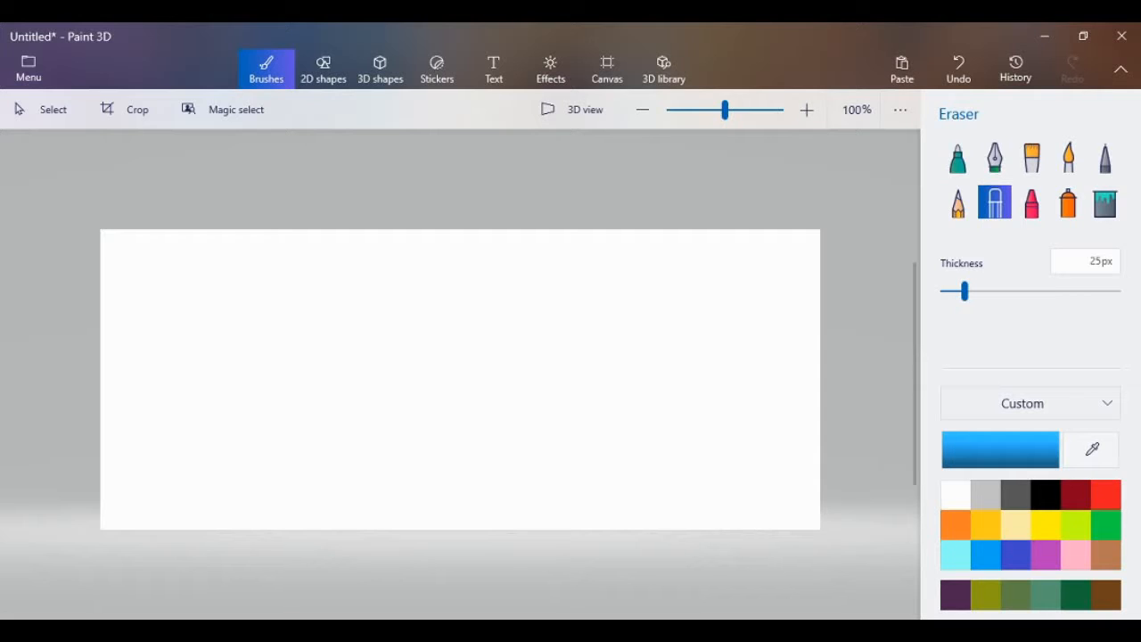
Switch from the Eraser to the Marker with black as the drawing colour.
click(1044, 494)
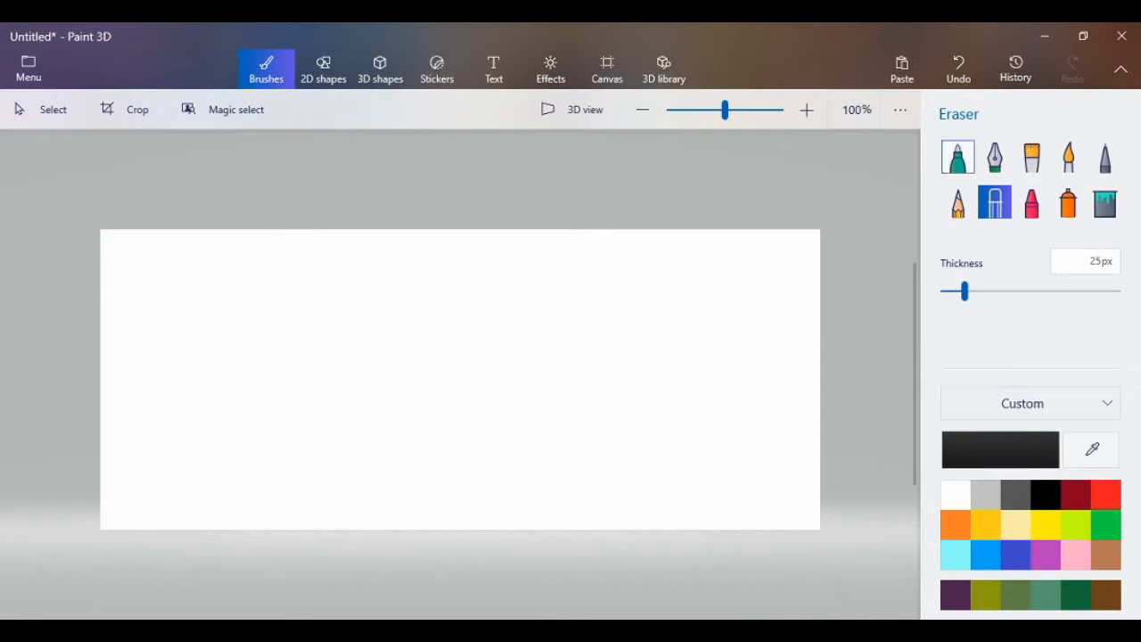
click(957, 157)
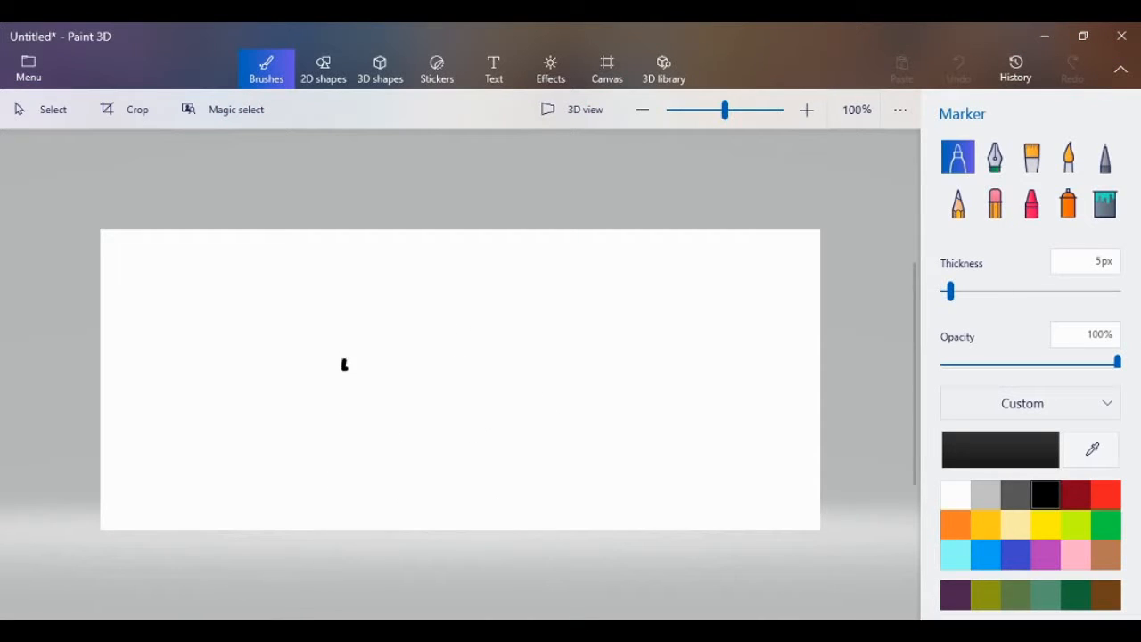
Draw a figure's round head, neck, shoulders and arms with the black 5 px marker.
mouse_move(344, 365)
mouse_down()
mouse_move(363, 301)
mouse_move(434, 277)
mouse_move(483, 333)
mouse_move(460, 398)
mouse_move(374, 406)
mouse_move(348, 359)
mouse_up()
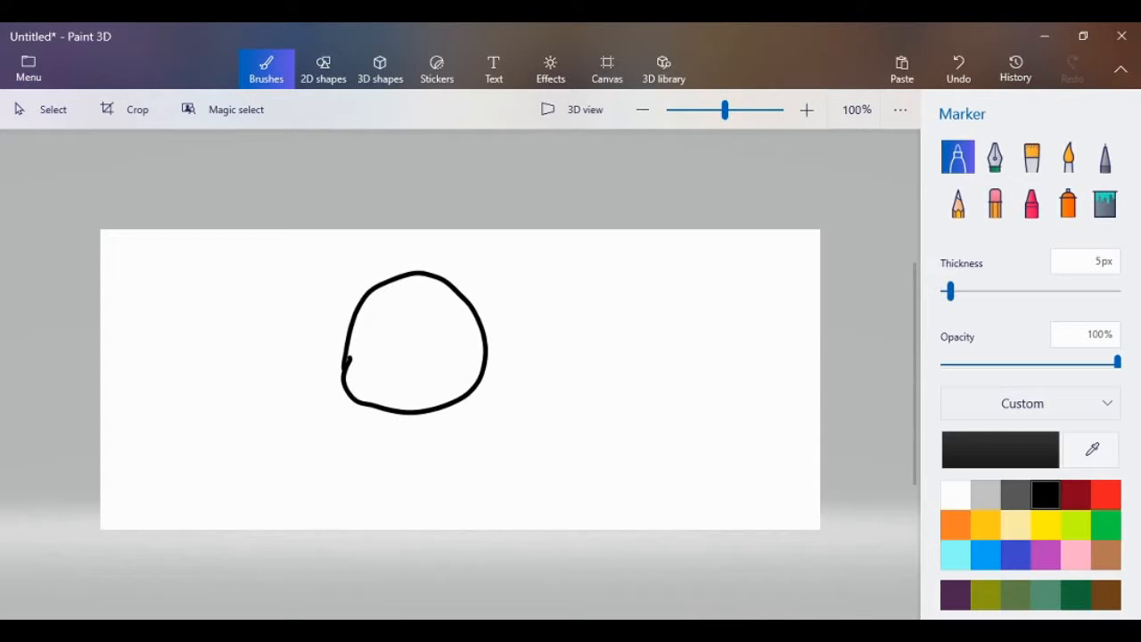
mouse_move(400, 413)
mouse_down()
mouse_move(395, 446)
mouse_move(418, 445)
mouse_up()
mouse_move(419, 437)
mouse_down()
mouse_move(477, 421)
mouse_move(509, 414)
mouse_move(545, 515)
mouse_up()
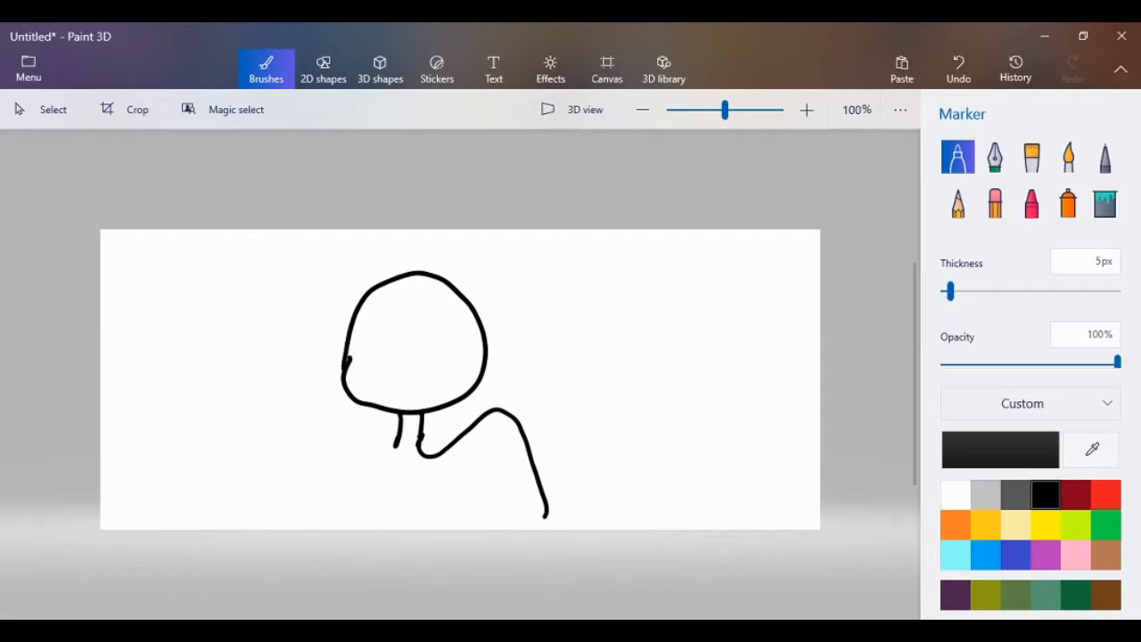
mouse_move(392, 446)
mouse_down()
mouse_move(337, 408)
mouse_move(288, 404)
mouse_move(269, 528)
mouse_up()
mouse_move(546, 512)
mouse_down()
mouse_move(558, 527)
mouse_move(505, 510)
mouse_move(485, 467)
mouse_up()
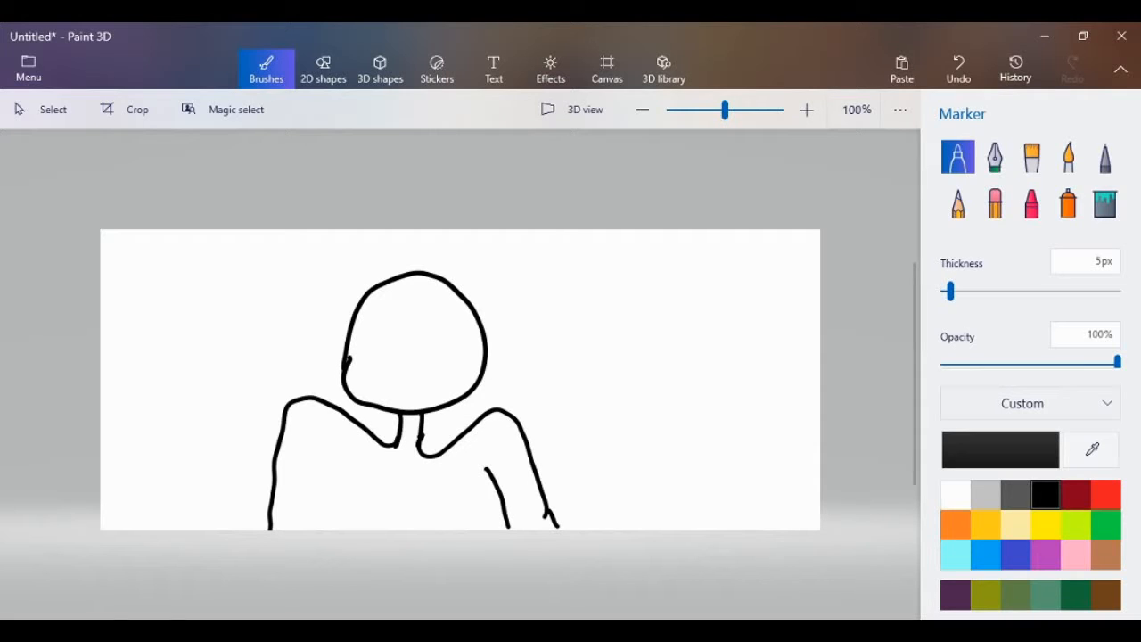
drag(302, 526, 320, 458)
Draw a large arch and an oval over the figure's left-hand shoulder, and loose curved strokes to the right of the head.
mouse_move(239, 527)
mouse_down()
mouse_move(331, 374)
mouse_move(360, 497)
mouse_up()
mouse_move(303, 393)
mouse_down()
mouse_move(333, 412)
mouse_move(294, 392)
mouse_up()
drag(581, 341, 545, 381)
drag(537, 349, 607, 339)
Draw the face inside the head with two oval eyes, a nose, a smiling mouth and pupils.
mouse_move(391, 304)
mouse_down()
mouse_move(388, 352)
mouse_move(392, 315)
mouse_move(431, 348)
mouse_move(446, 301)
mouse_up()
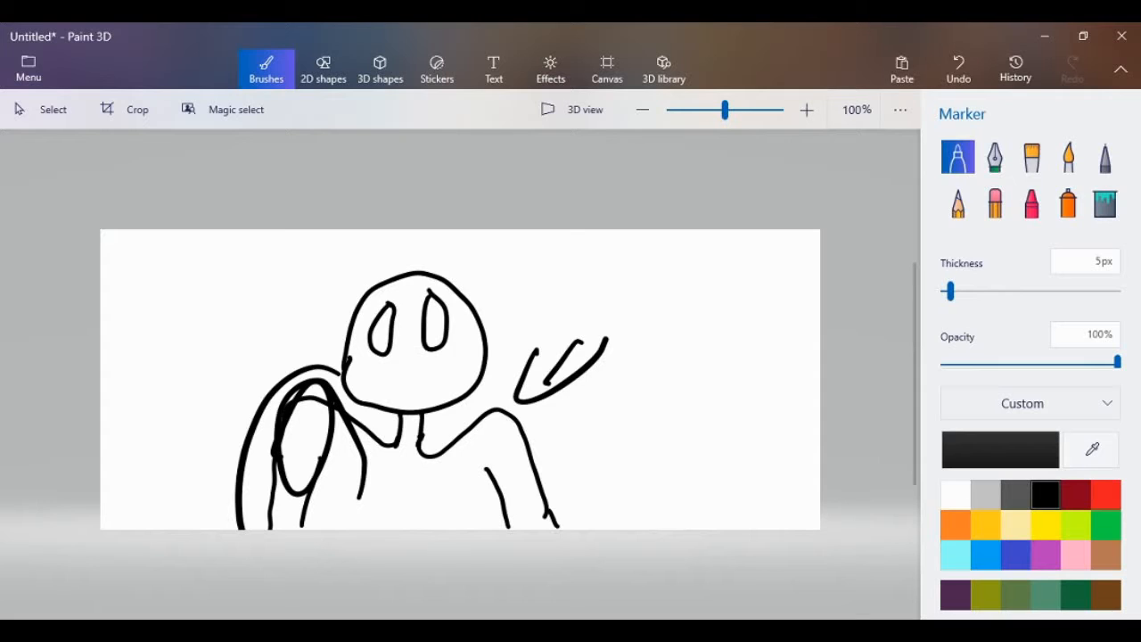
mouse_move(401, 342)
mouse_down()
mouse_move(416, 361)
mouse_move(397, 361)
mouse_move(455, 361)
mouse_up()
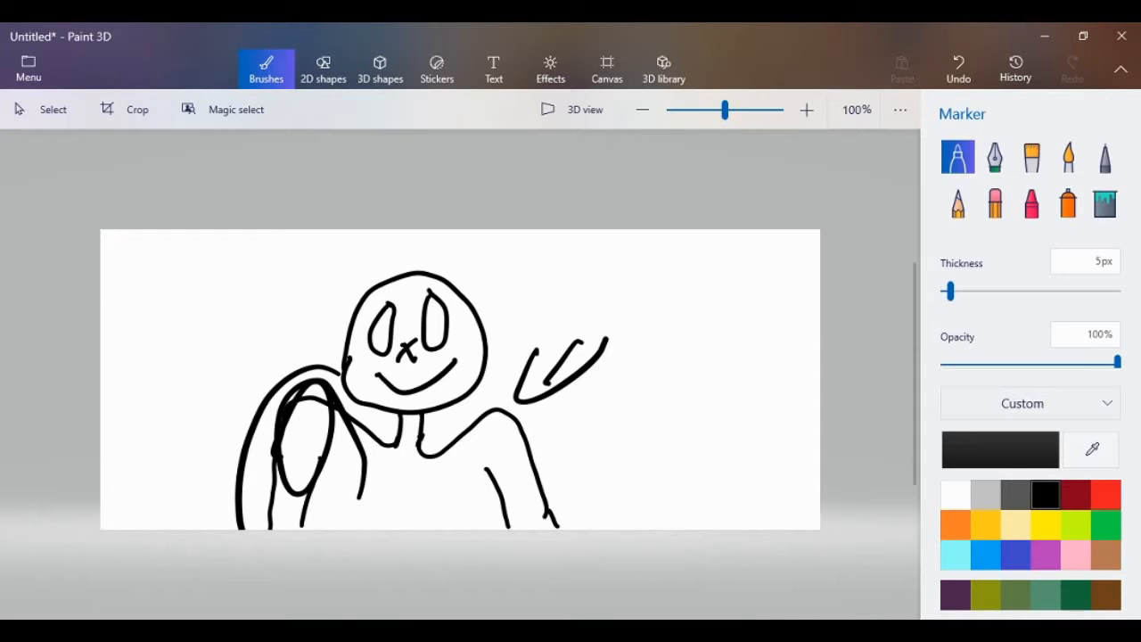
drag(428, 315, 443, 327)
mouse_move(373, 331)
mouse_down()
mouse_move(389, 330)
mouse_move(374, 342)
mouse_move(383, 350)
mouse_move(385, 331)
mouse_up()
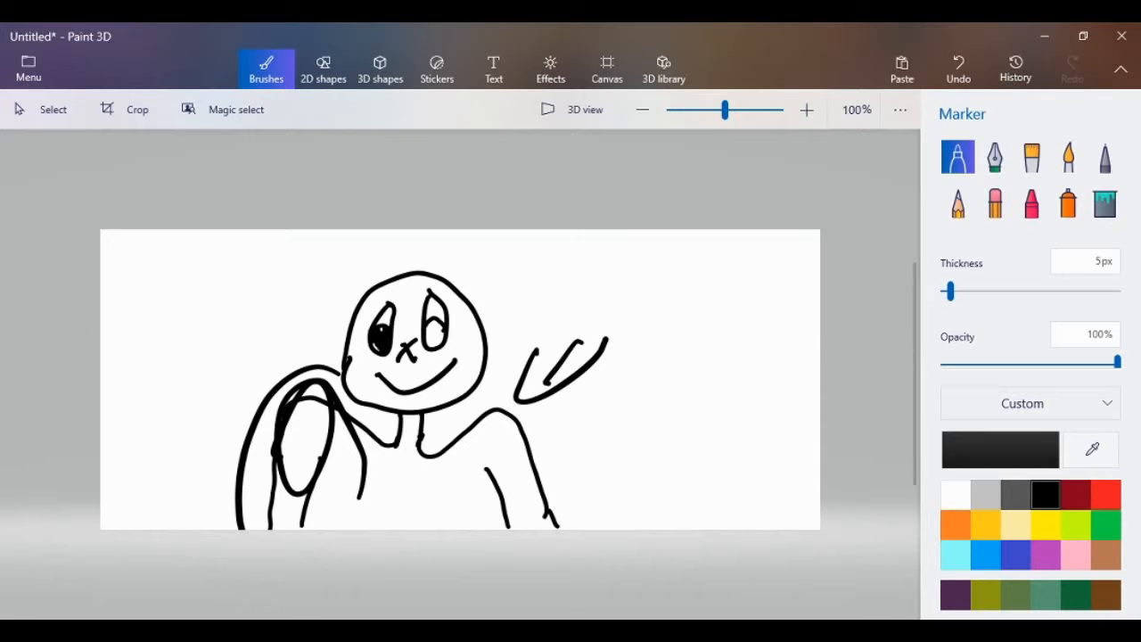
Change the marker colour to white.
click(955, 595)
click(984, 494)
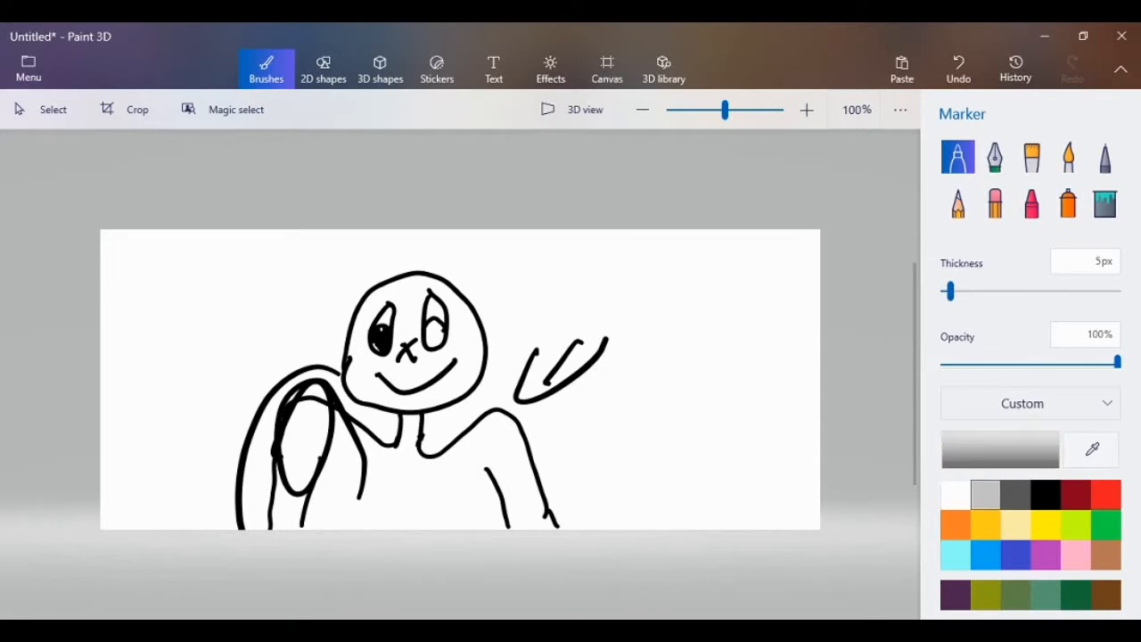
click(955, 494)
Step back through the drawing history with the radial History tool until all strokes are undone and the canvas is blank.
scroll(570, 343, down, 3)
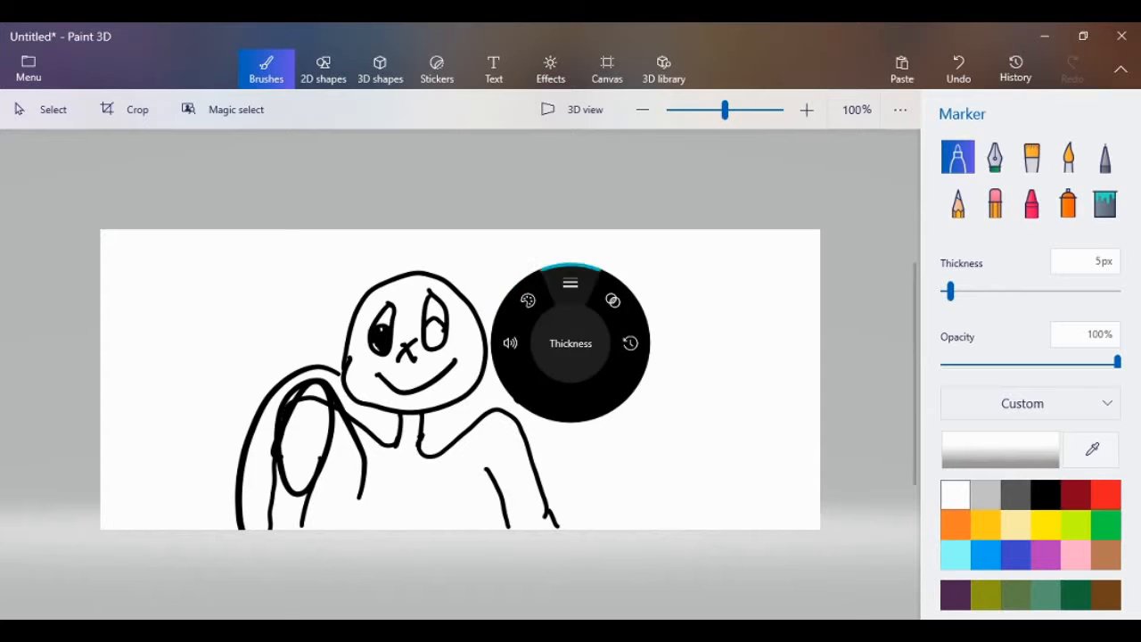
scroll(571, 343, up, 1)
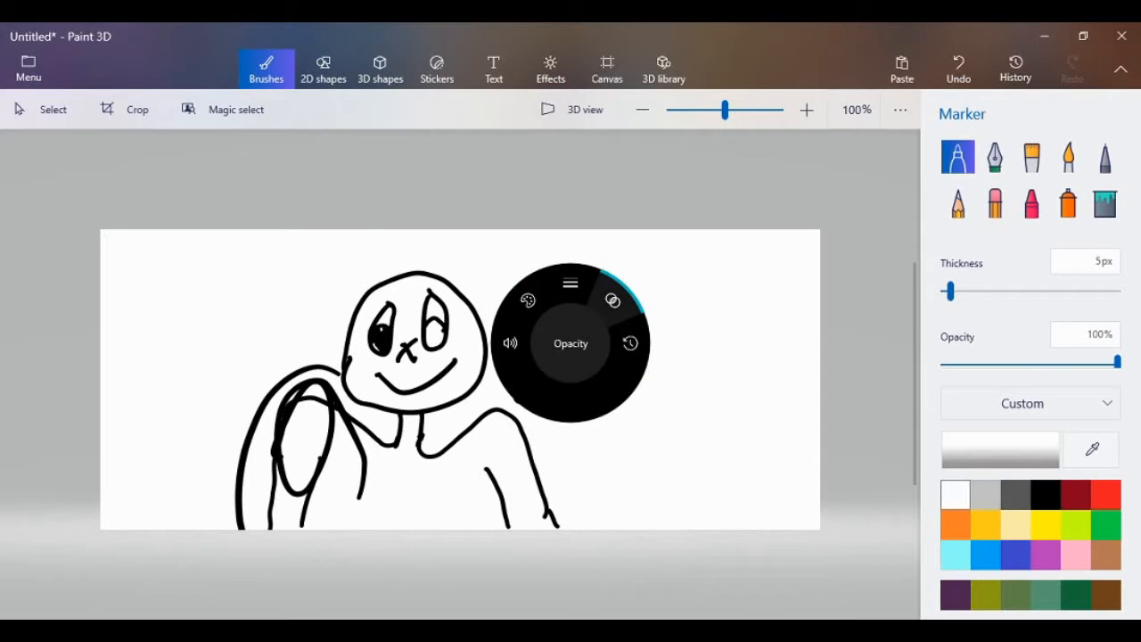
scroll(570, 343, down, 1)
click(570, 343)
scroll(570, 343, up, 3)
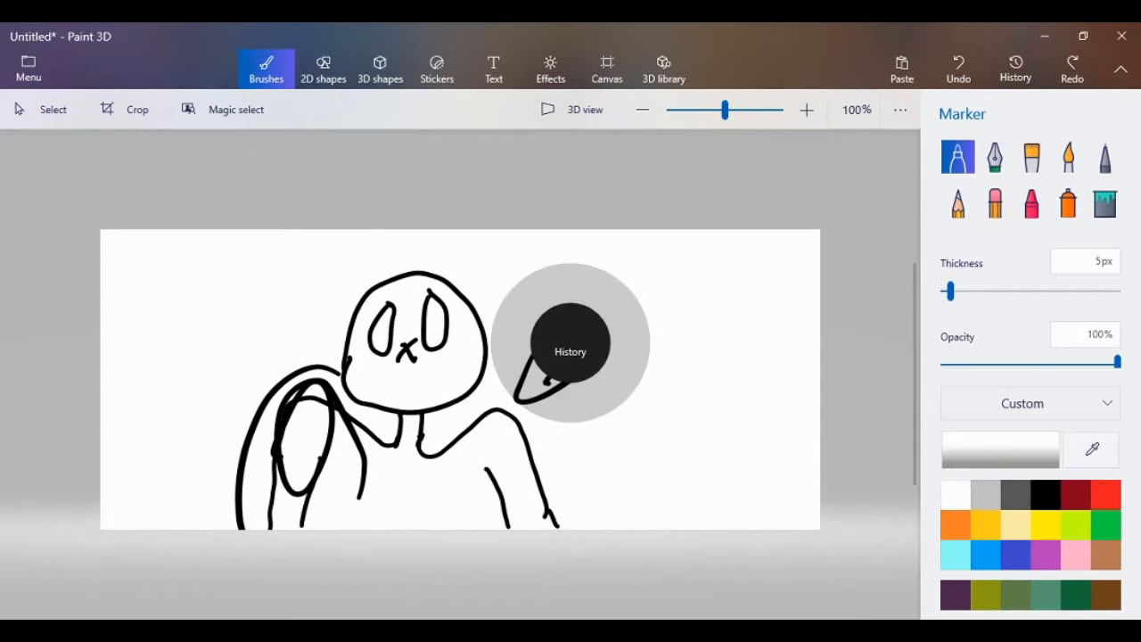
scroll(570, 343, up, 12)
scroll(570, 344, down, 5)
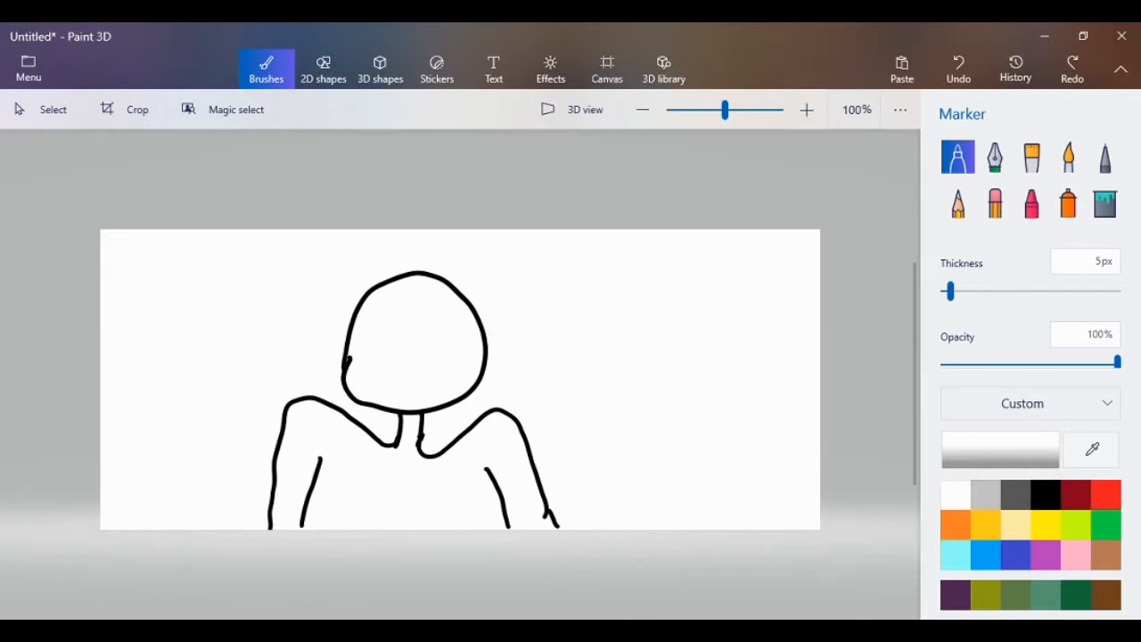
scroll(570, 343, down, 1)
scroll(570, 343, up, 1)
scroll(570, 343, up, 8)
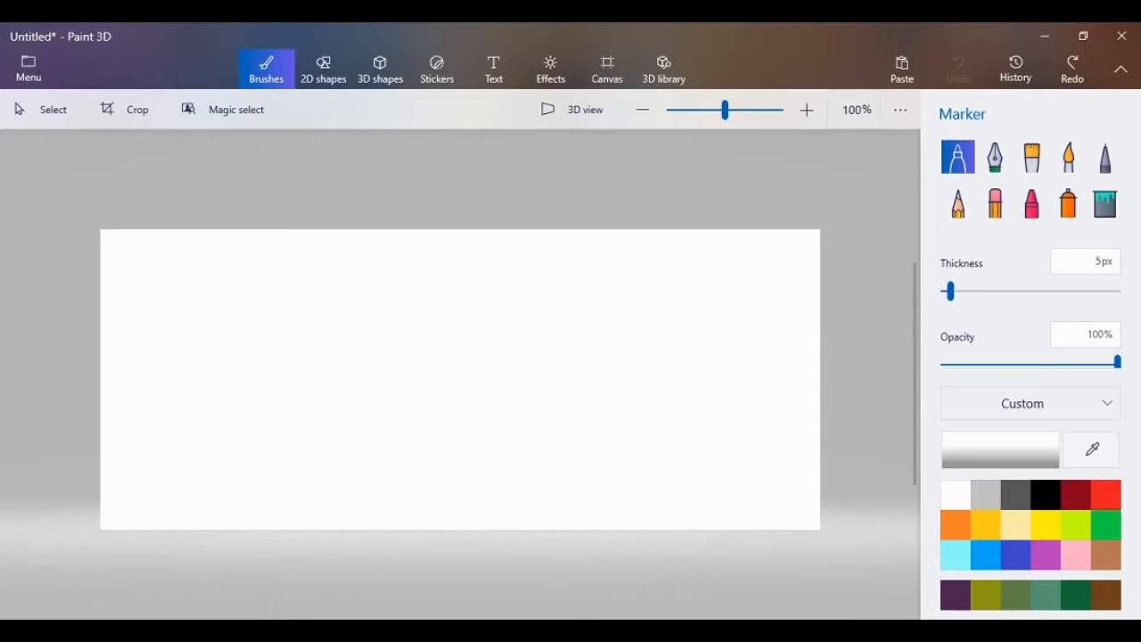
Draw a new oval head, a neck and two curved shoulders in the canvas centre with the black 5 px marker.
click(1045, 494)
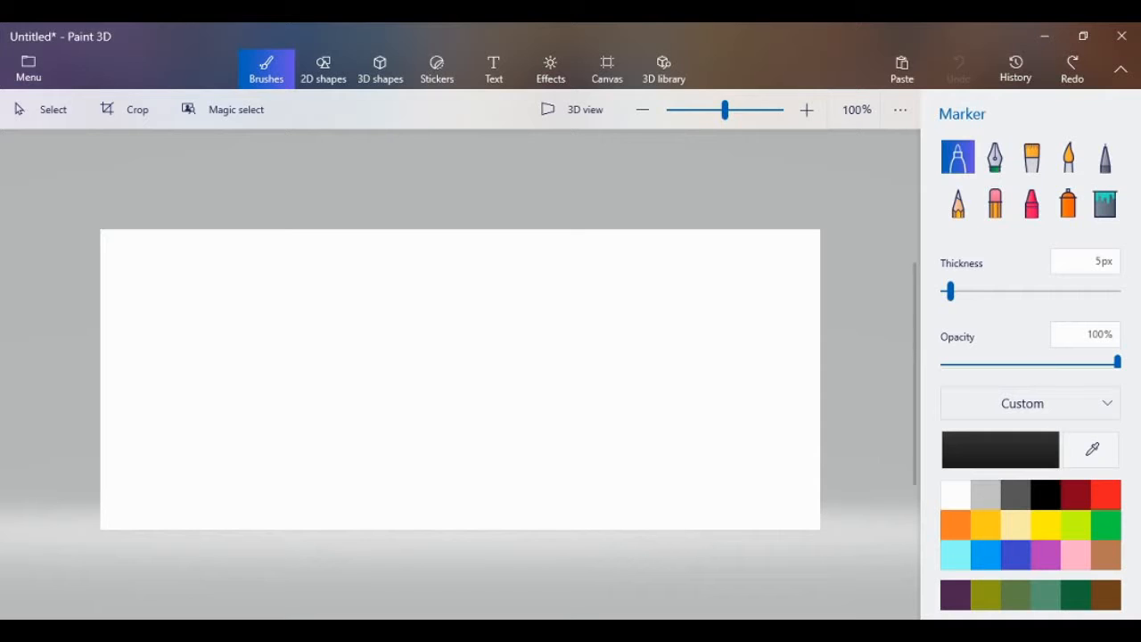
mouse_move(480, 257)
mouse_down()
mouse_move(413, 296)
mouse_move(417, 354)
mouse_move(479, 363)
mouse_move(503, 314)
mouse_move(479, 256)
mouse_up()
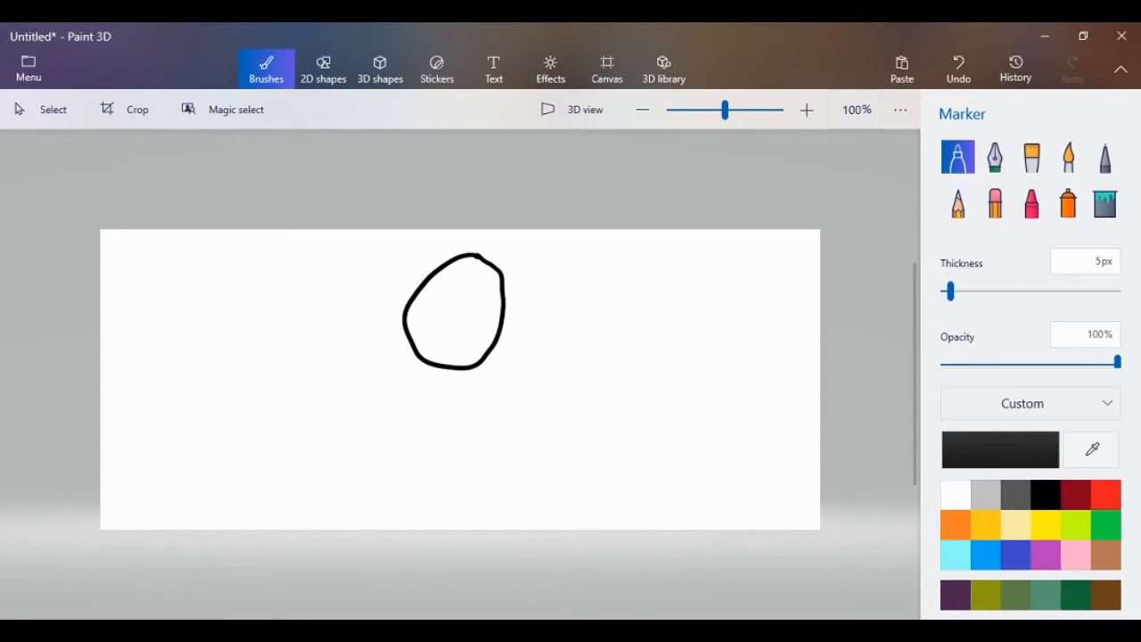
drag(438, 362, 430, 412)
mouse_move(467, 363)
mouse_down()
mouse_move(470, 407)
mouse_move(422, 403)
mouse_move(367, 371)
mouse_move(349, 412)
mouse_up()
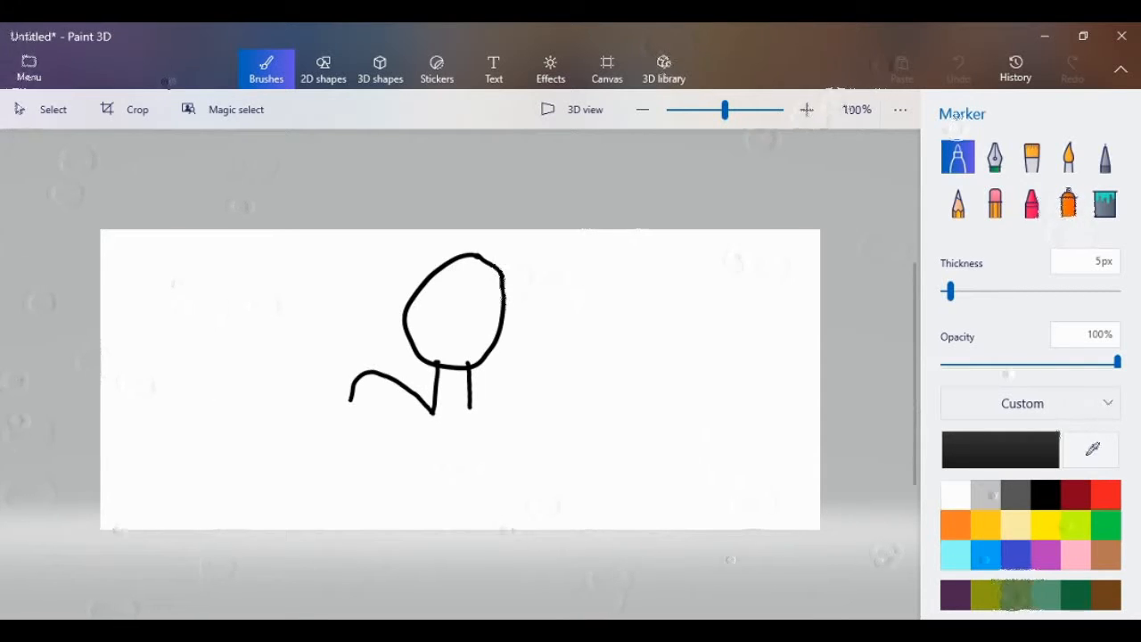
mouse_move(470, 408)
mouse_down()
mouse_move(502, 377)
mouse_move(543, 377)
mouse_move(556, 401)
mouse_up()
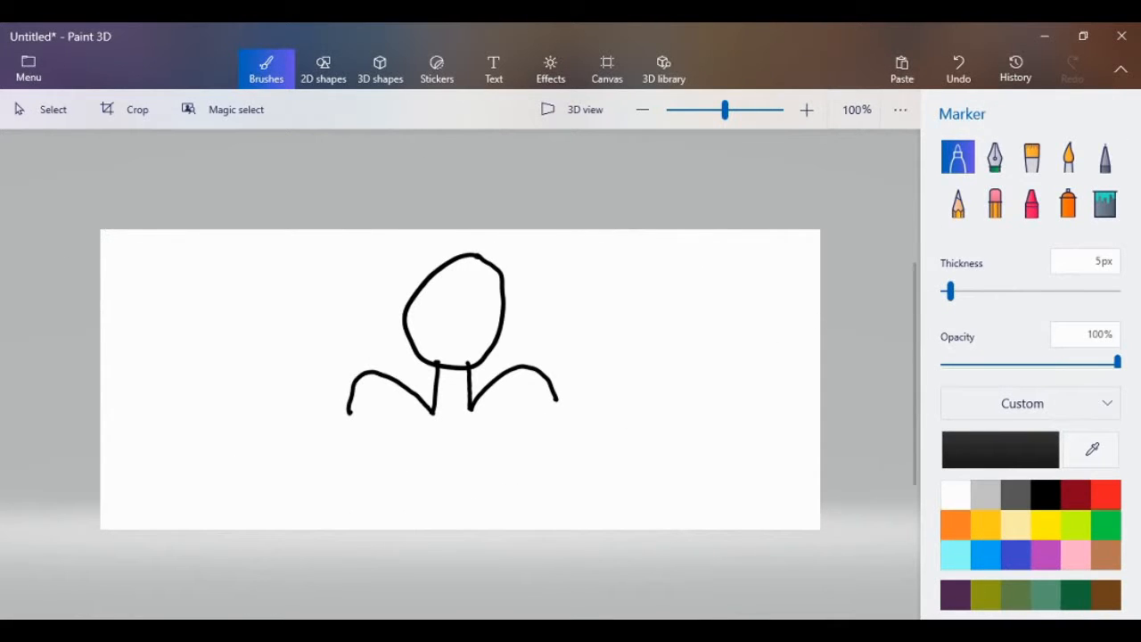
Draw the outer and inner lines of both arms and the sides of the torso down to the canvas edge.
drag(556, 398, 570, 529)
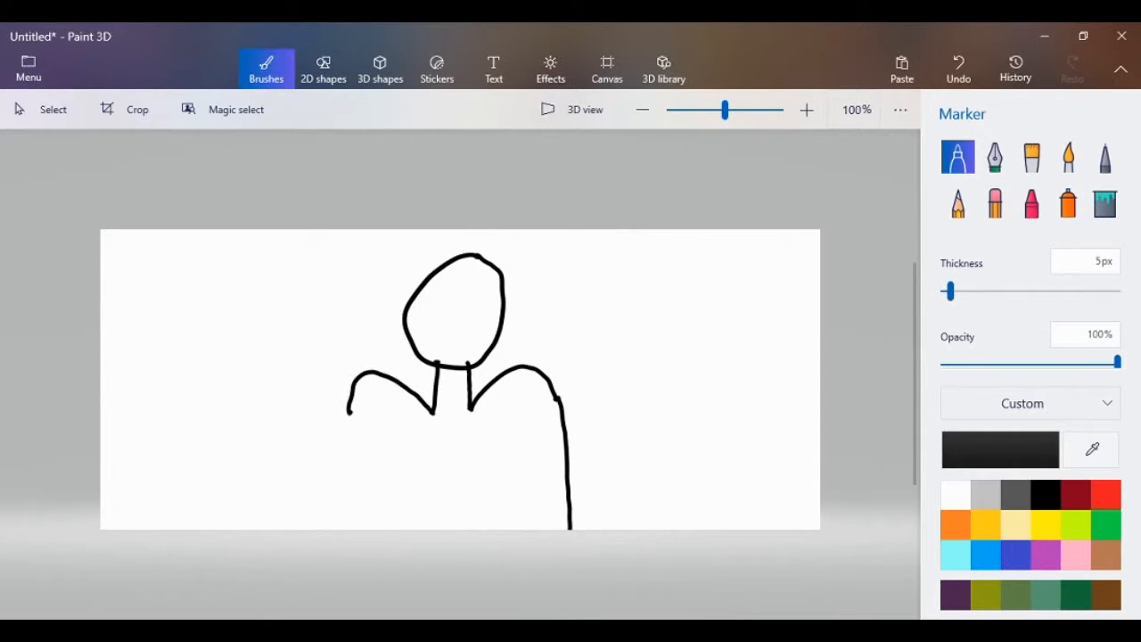
mouse_move(348, 412)
mouse_down()
mouse_move(345, 503)
mouse_move(379, 503)
mouse_move(393, 433)
mouse_up()
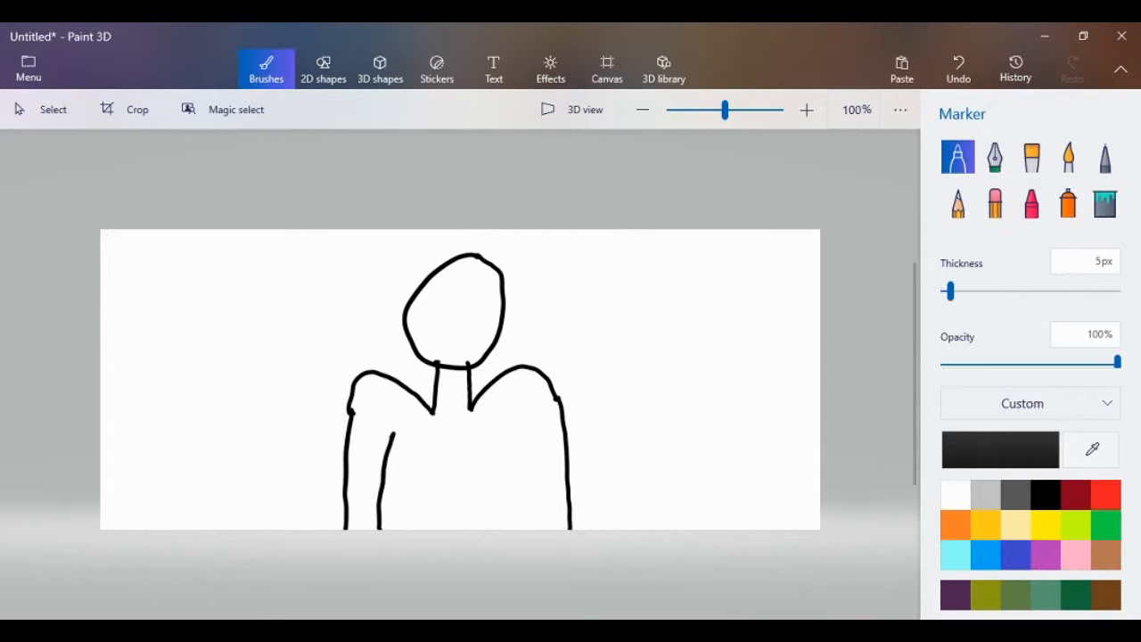
mouse_move(543, 528)
mouse_down()
mouse_move(524, 421)
mouse_move(507, 412)
mouse_up()
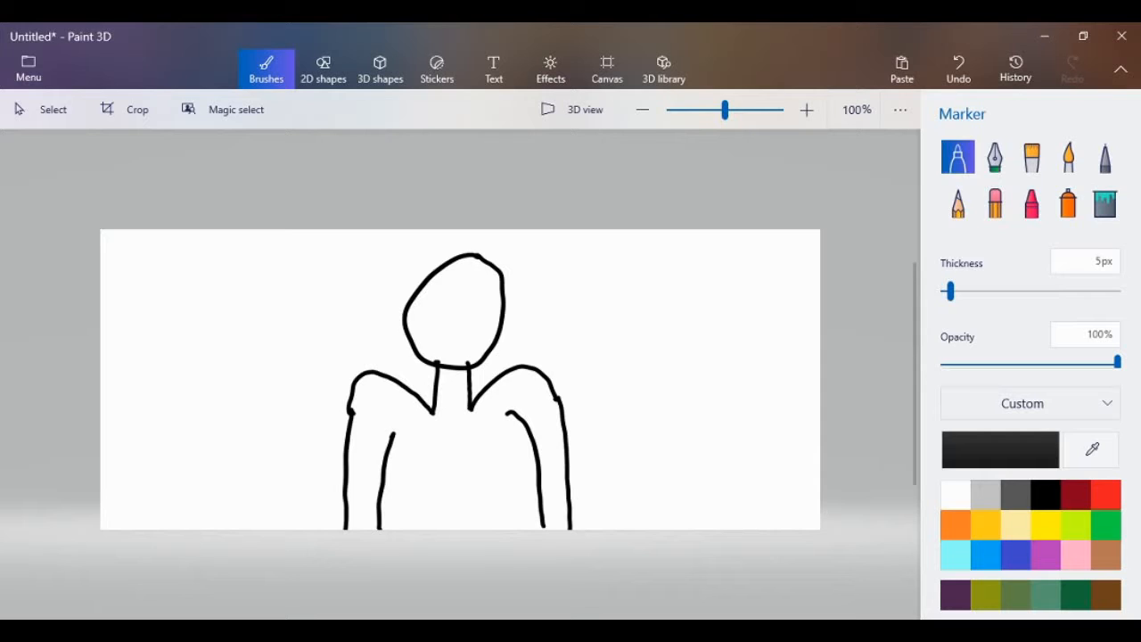
drag(393, 433, 421, 529)
mouse_move(507, 412)
mouse_down()
mouse_move(493, 472)
mouse_move(501, 529)
mouse_up()
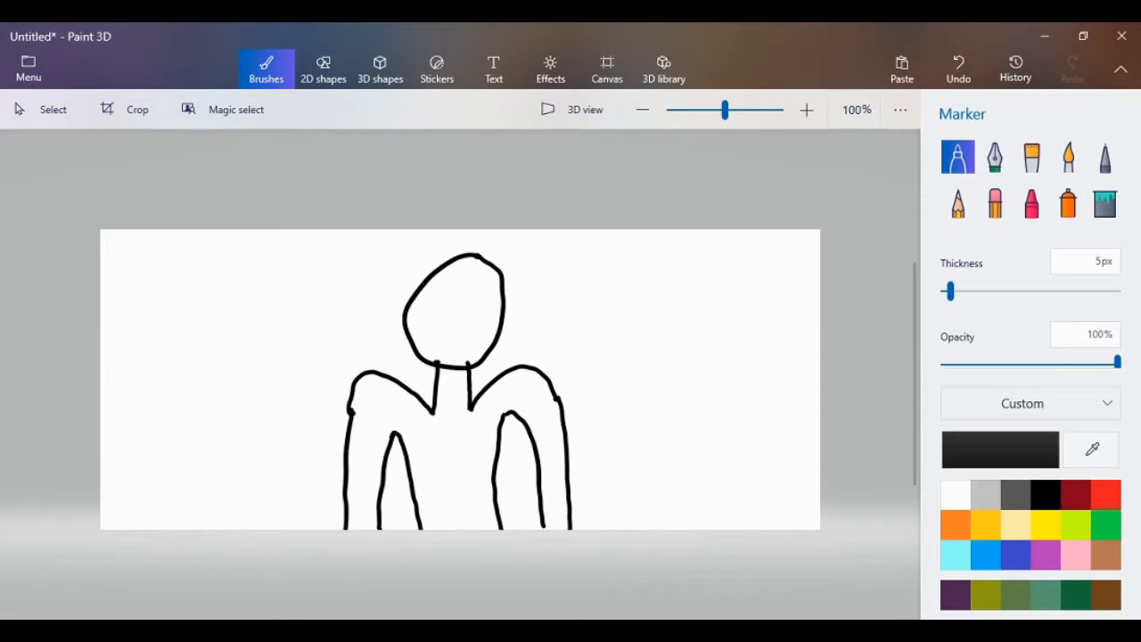
Erase the curved tops of both shoulders with the 25 px Eraser.
click(995, 202)
mouse_move(562, 420)
mouse_down()
mouse_move(533, 367)
mouse_move(505, 373)
mouse_up()
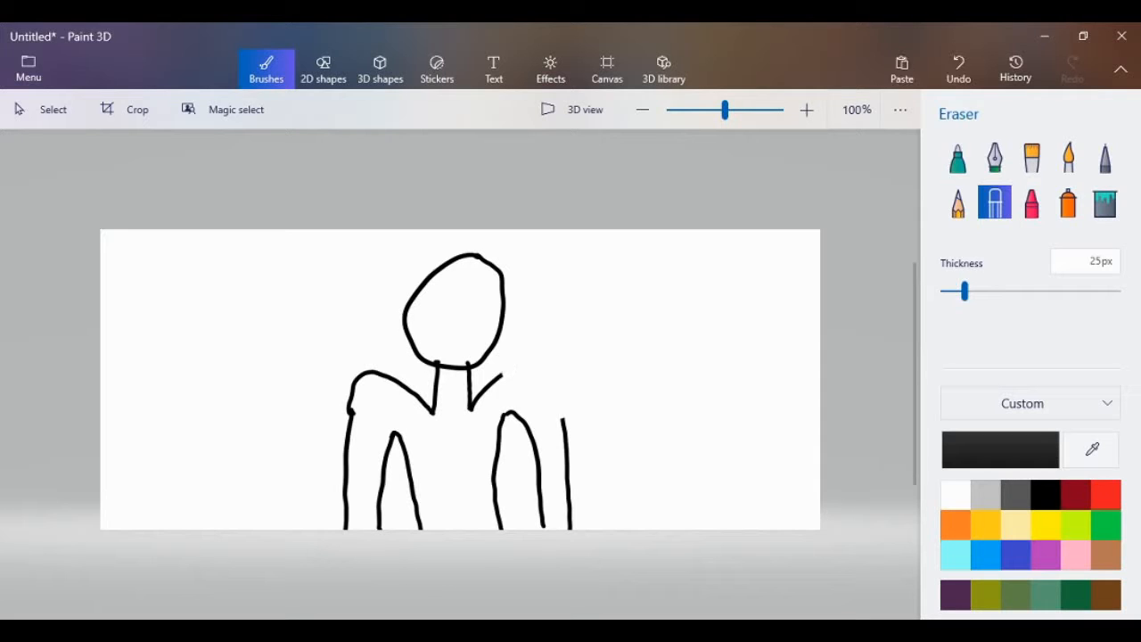
mouse_move(352, 377)
mouse_down()
mouse_move(412, 394)
mouse_move(389, 374)
mouse_up()
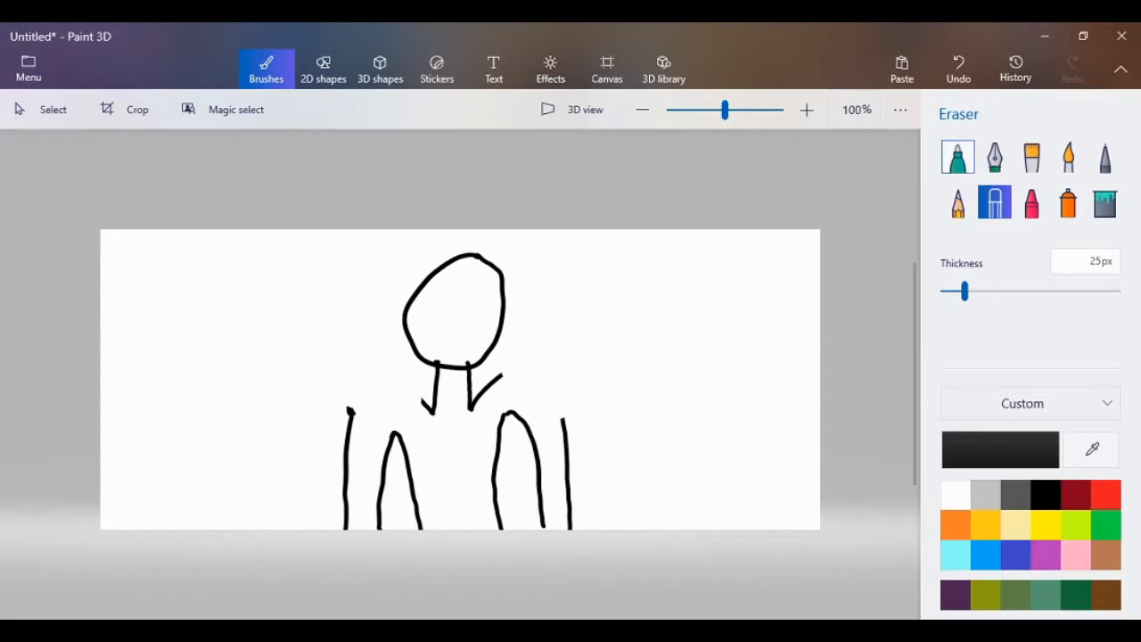
Redraw both shoulder curves with the black marker and add a short-sleeve hem line across each upper arm.
click(957, 157)
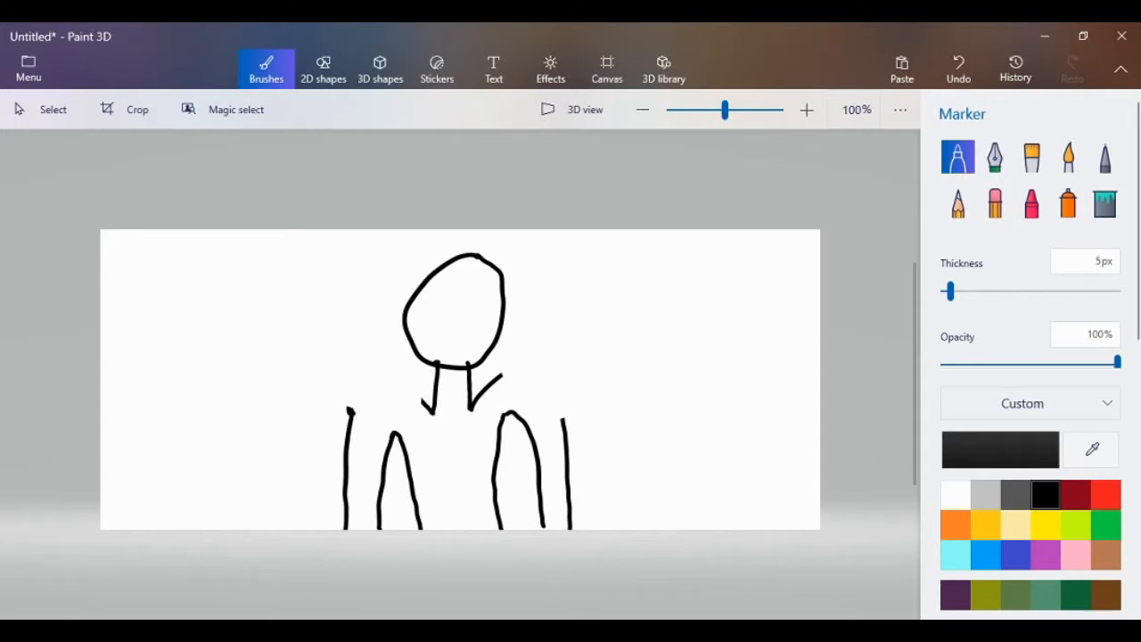
mouse_move(502, 374)
mouse_down()
mouse_move(544, 392)
mouse_move(563, 421)
mouse_up()
mouse_move(425, 406)
mouse_down()
mouse_move(385, 370)
mouse_move(350, 413)
mouse_up()
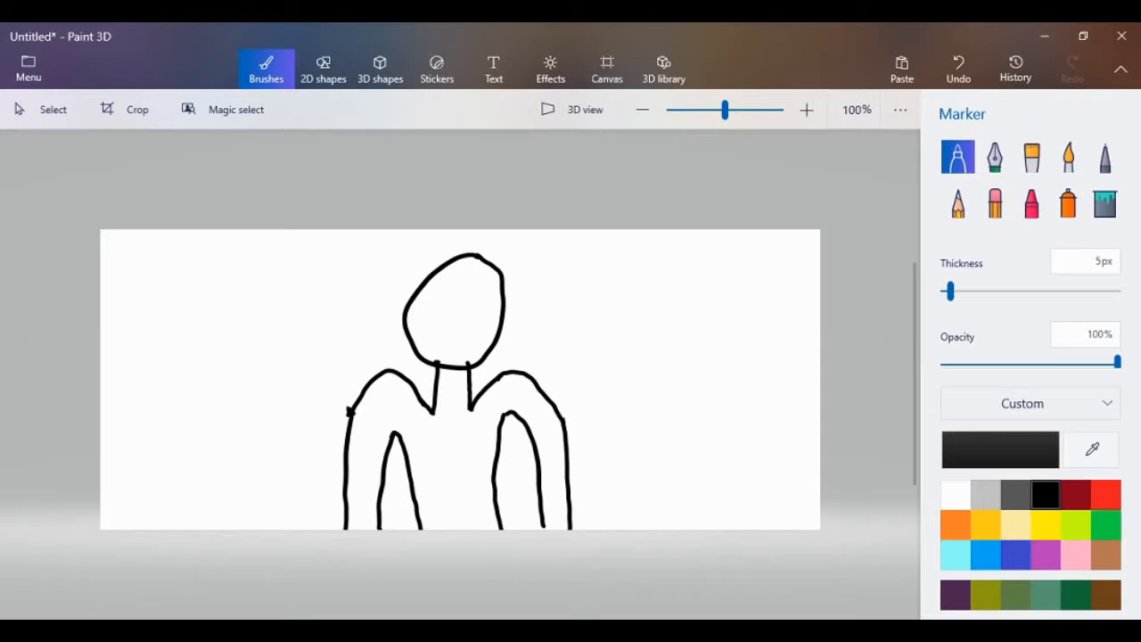
drag(563, 417, 535, 443)
drag(348, 424, 384, 453)
click(1105, 524)
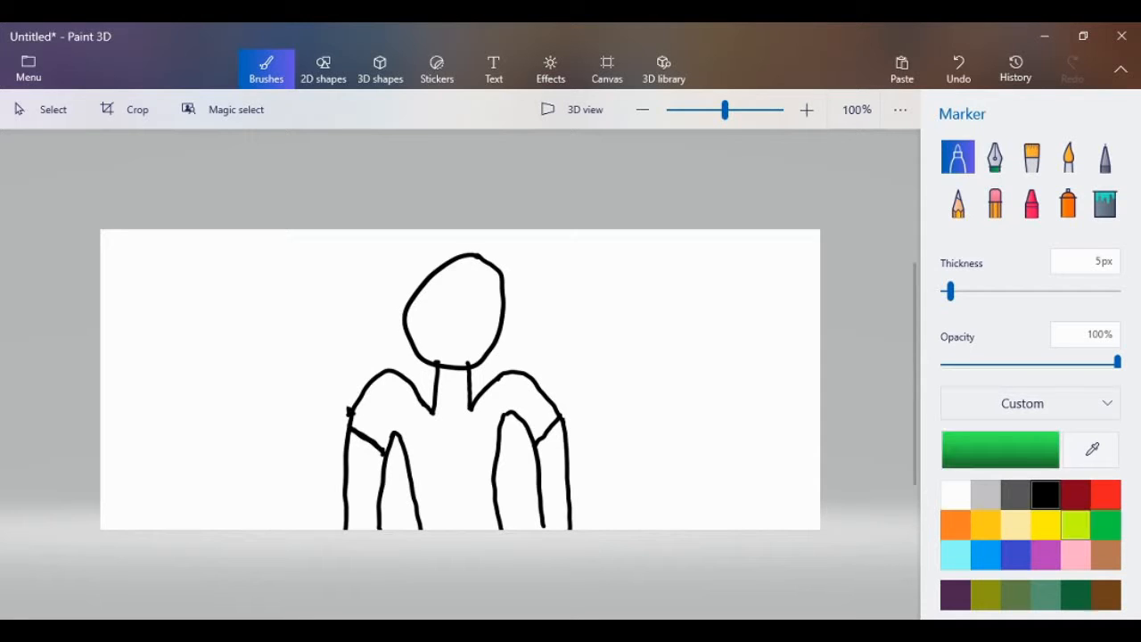
click(1105, 203)
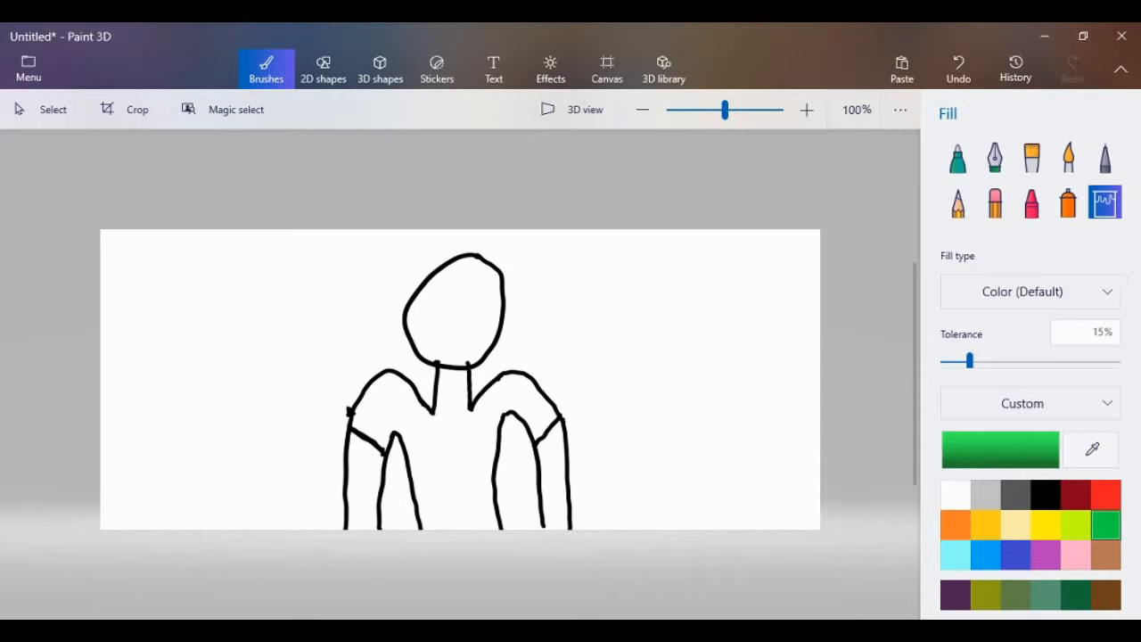
click(1046, 495)
click(957, 157)
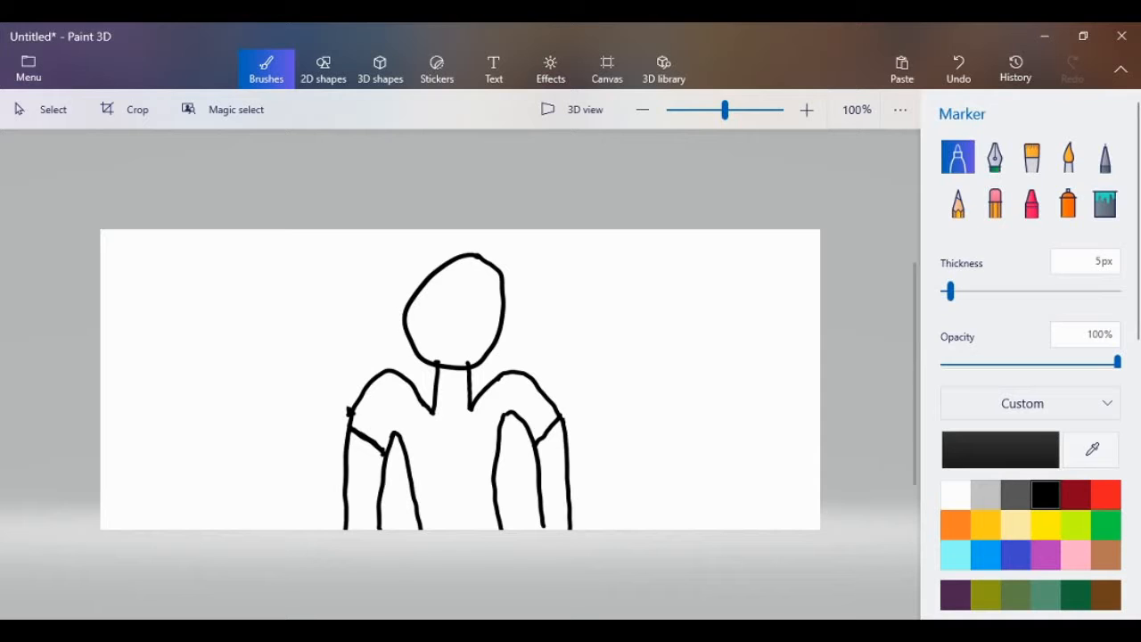
Draw a V-shaped neckline at the base of the neck and fill the T-shirt with green.
mouse_move(438, 394)
mouse_down()
mouse_move(449, 412)
mouse_move(468, 396)
mouse_up()
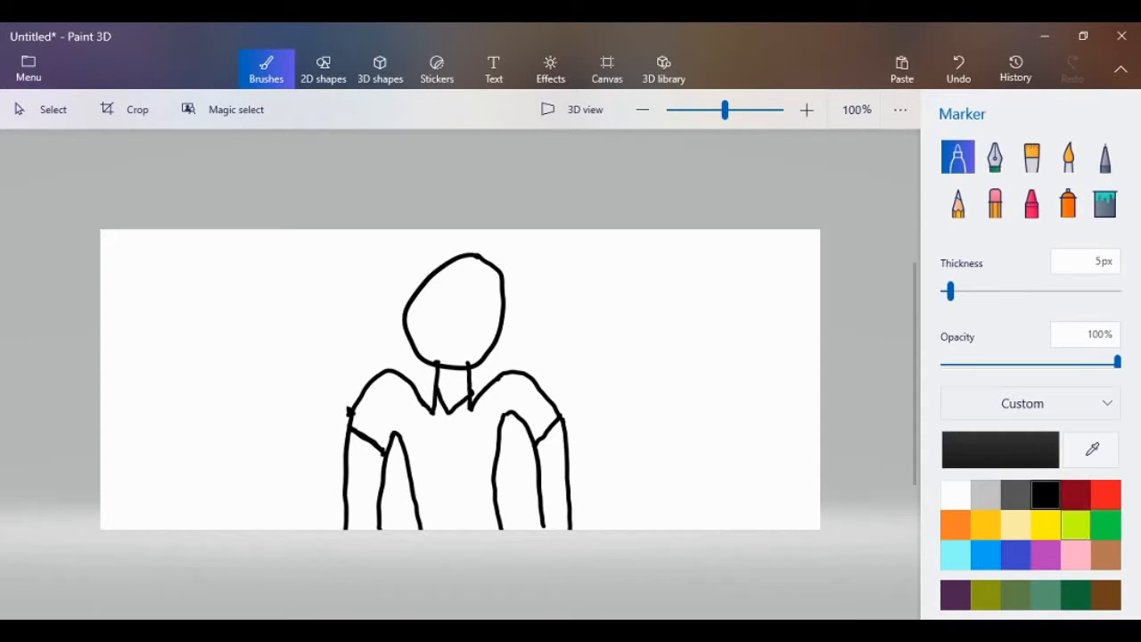
click(1105, 525)
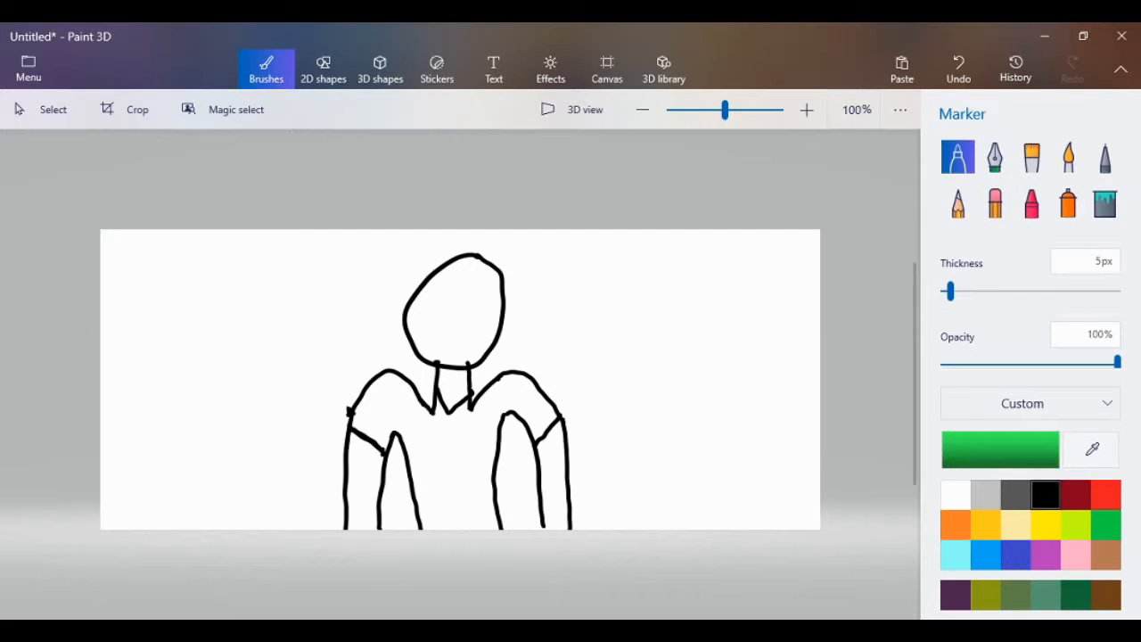
click(1105, 203)
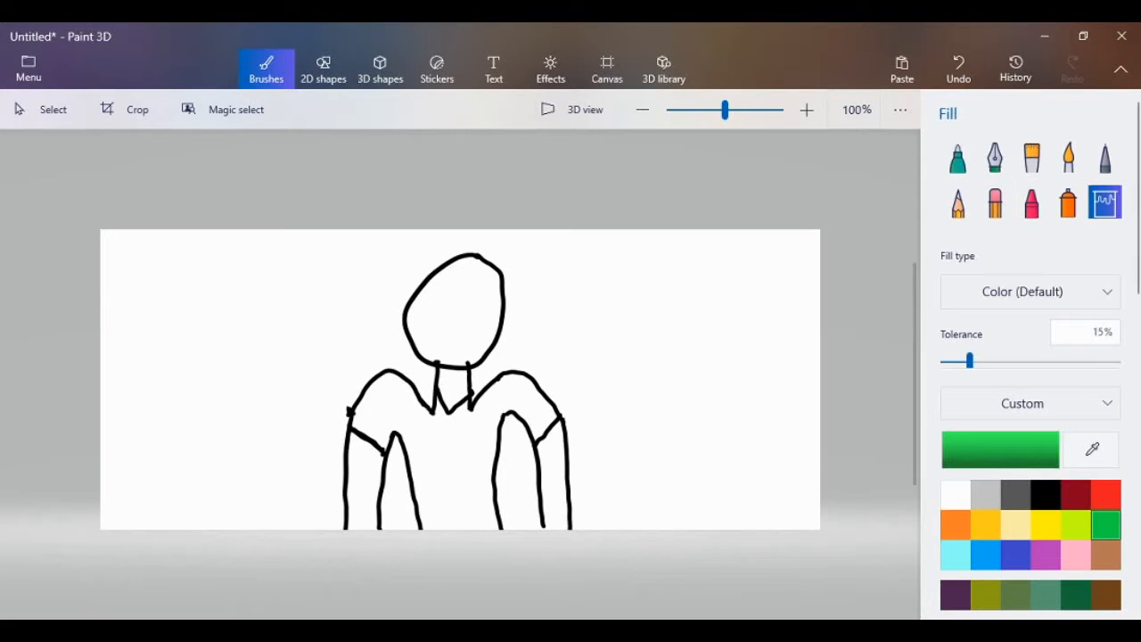
click(454, 467)
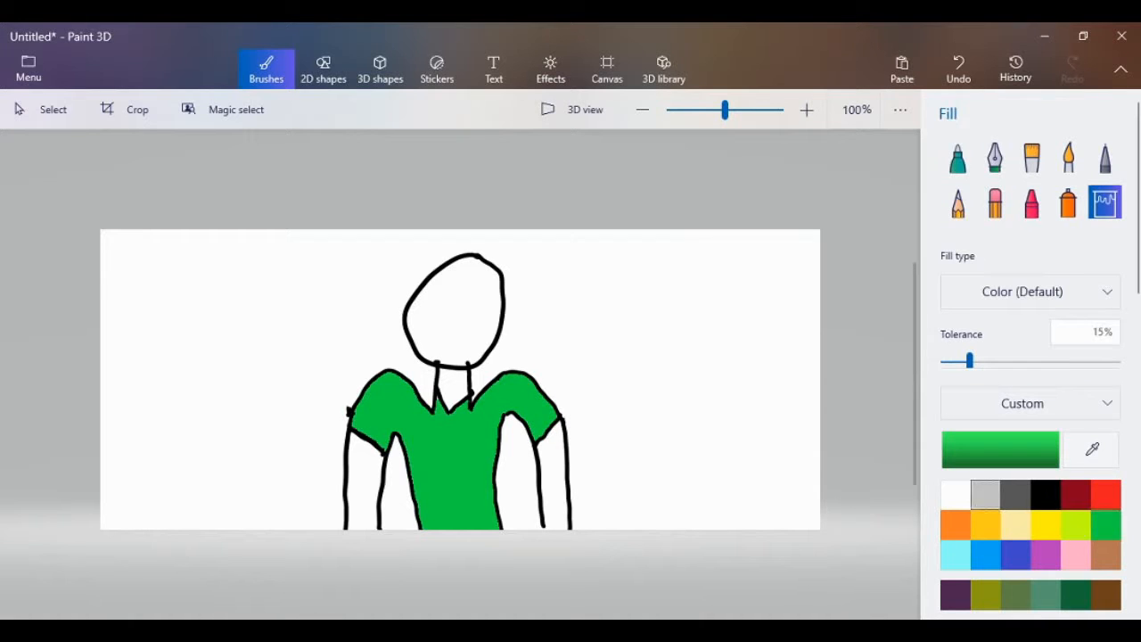
Draw two oval eyes on the face with the black 5 px Marker and add a curved line across the middle of each.
click(1045, 495)
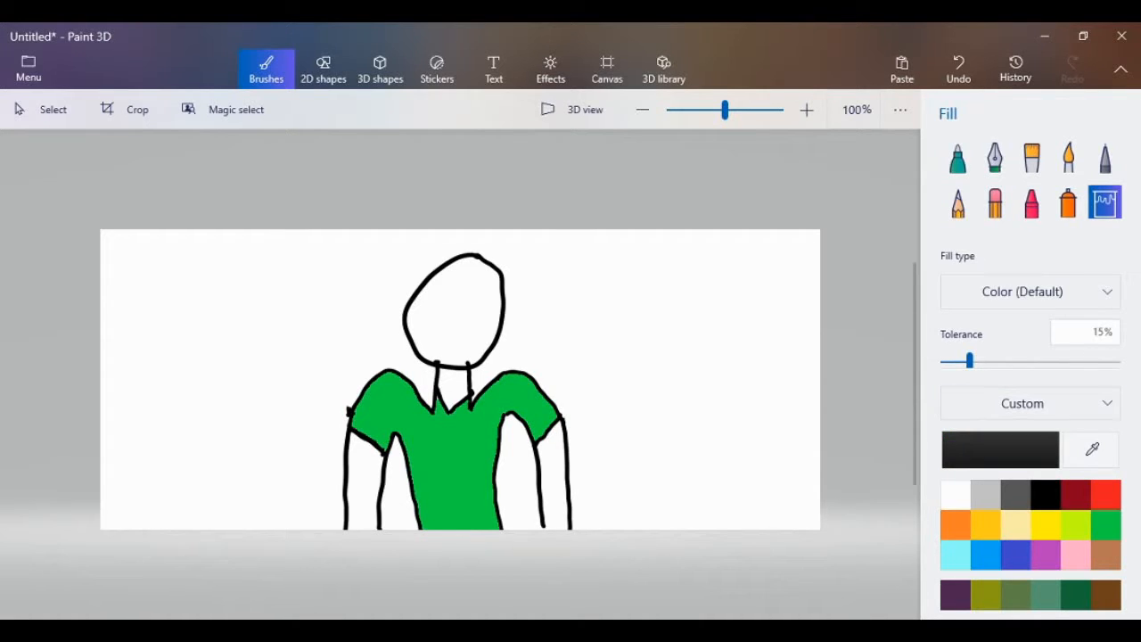
click(957, 157)
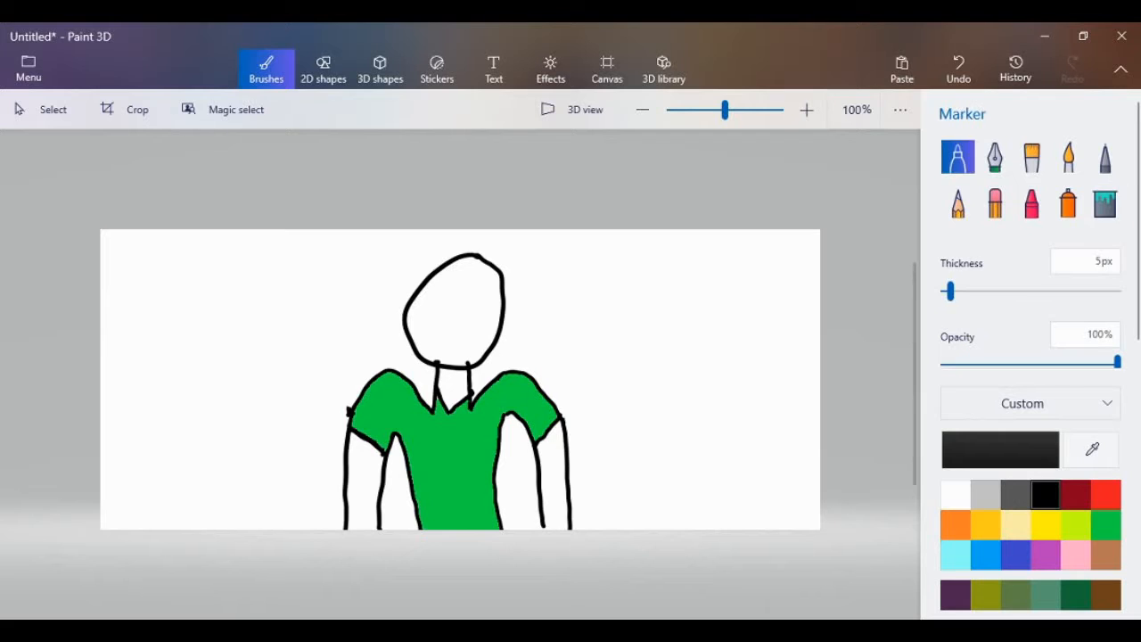
mouse_move(433, 316)
mouse_down()
mouse_move(448, 303)
mouse_move(442, 290)
mouse_move(471, 305)
mouse_move(479, 293)
mouse_up()
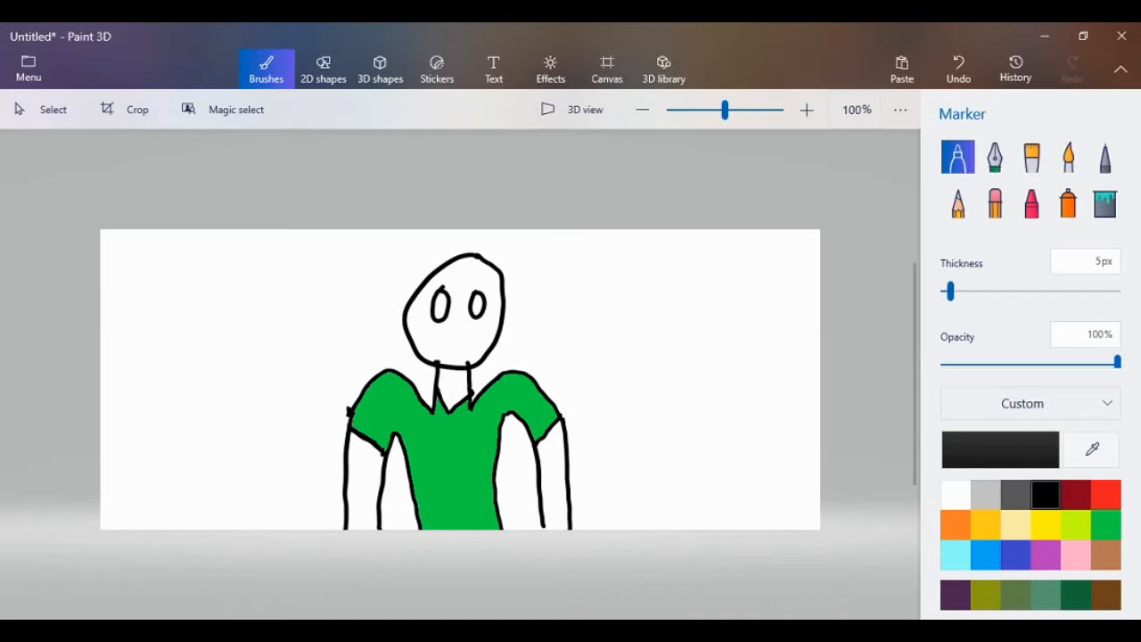
drag(724, 110, 728, 110)
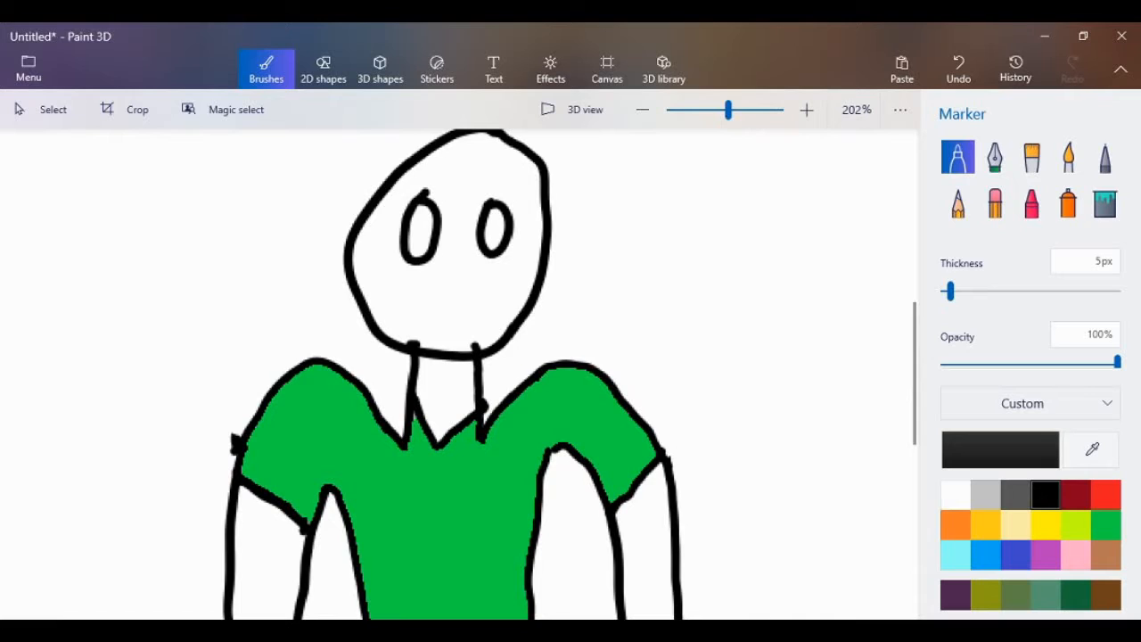
drag(408, 239, 506, 225)
Fill the lower part of both eyes with pink.
click(1044, 554)
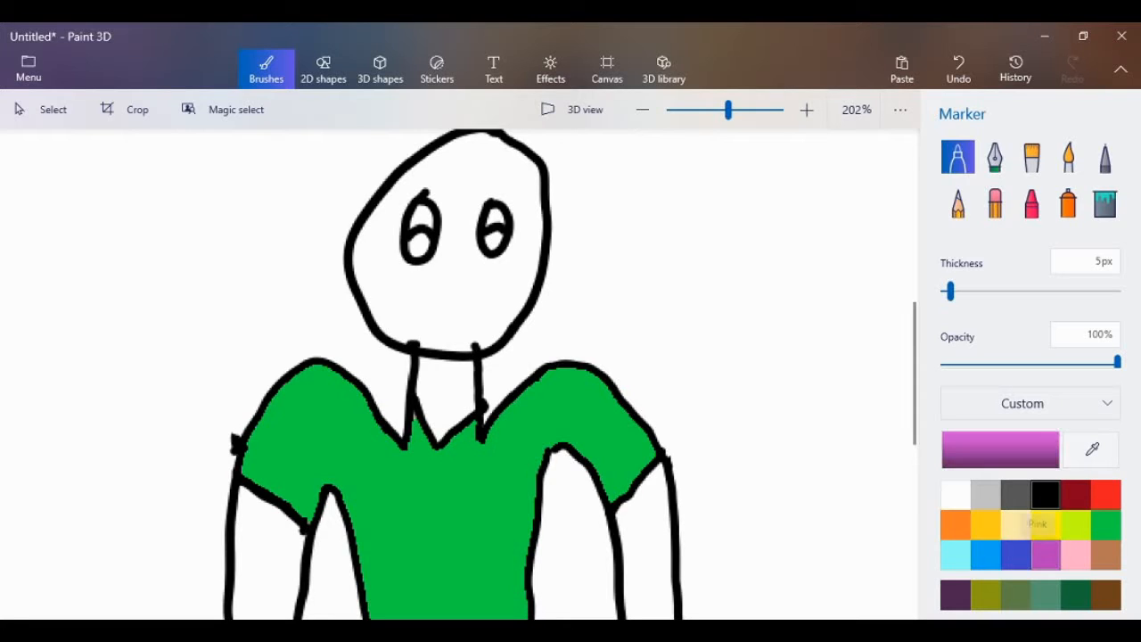
click(1104, 203)
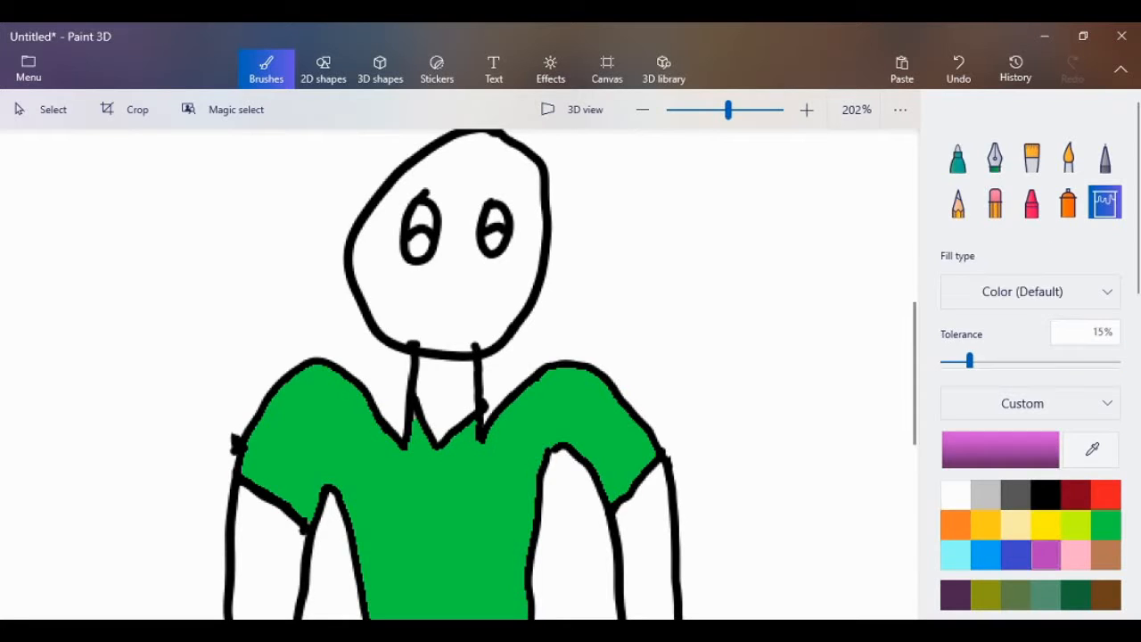
click(494, 239)
click(418, 244)
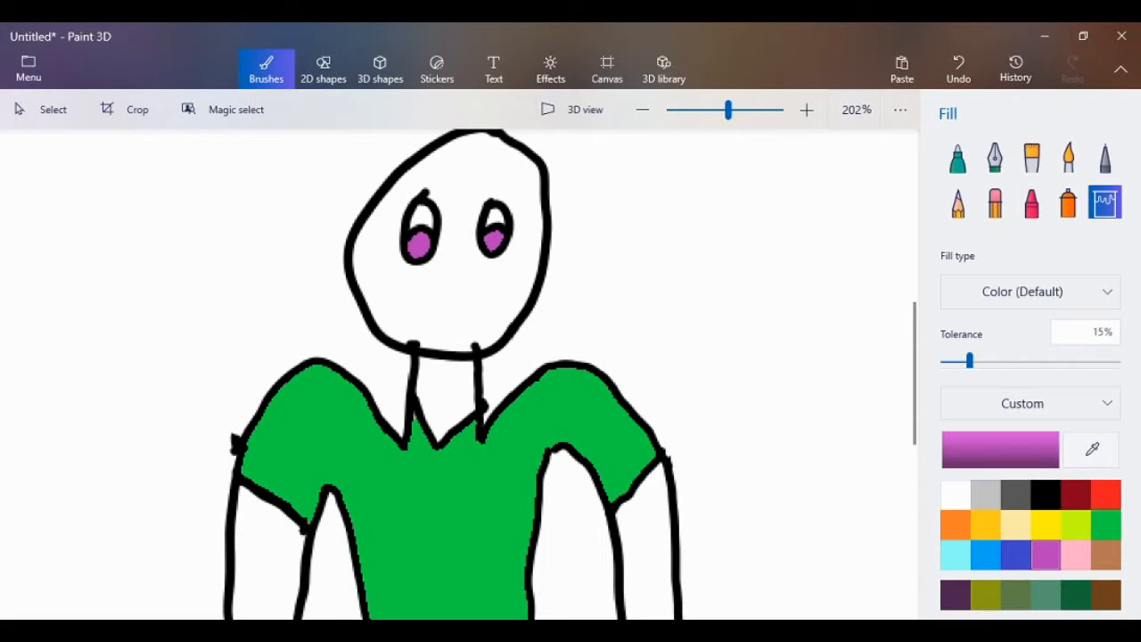
Draw three black marker lines fanning outward from beside the eye on the right, across the head outline.
click(1045, 494)
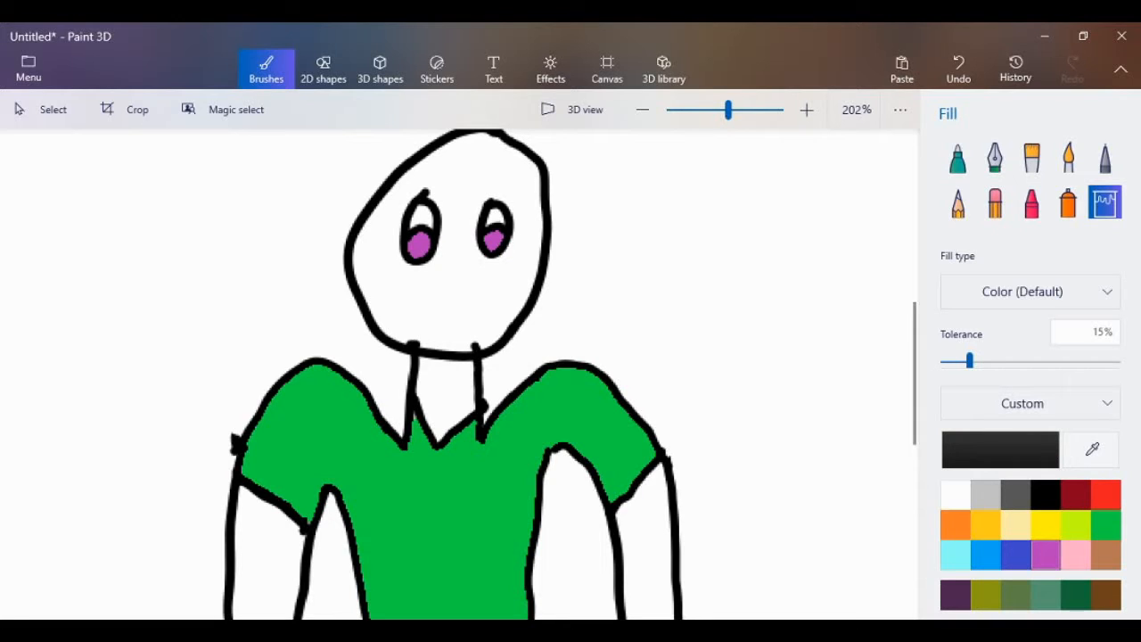
click(957, 156)
mouse_move(608, 234)
mouse_down()
mouse_move(519, 243)
mouse_move(583, 274)
mouse_up()
drag(524, 241, 580, 212)
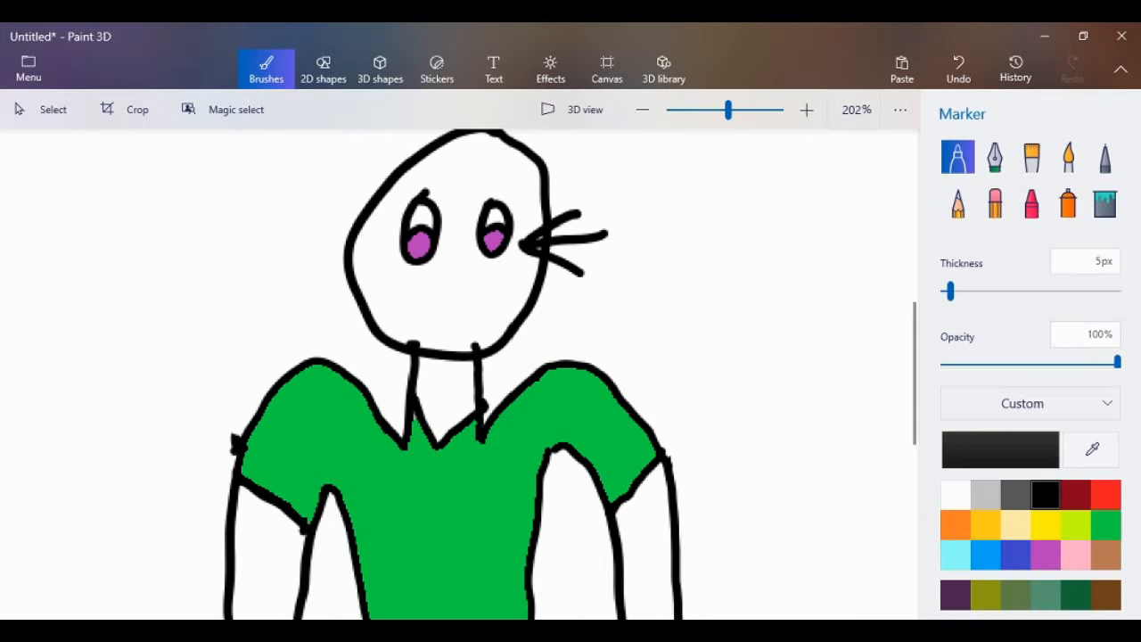
Sketch a second pair of oval eyes with inner irises and a frowning mouth in the blank area beside the head.
mouse_move(704, 193)
mouse_down()
mouse_move(684, 255)
mouse_move(706, 194)
mouse_up()
mouse_move(807, 198)
mouse_down()
mouse_move(805, 267)
mouse_move(809, 200)
mouse_up()
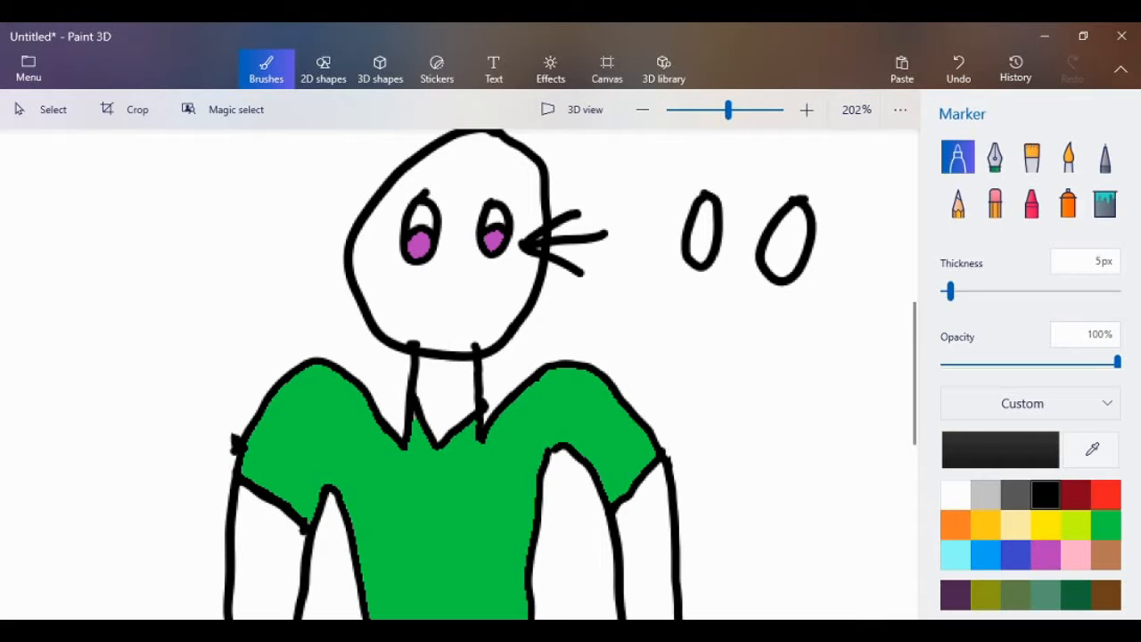
mouse_move(793, 210)
mouse_down()
mouse_move(768, 257)
mouse_move(799, 243)
mouse_move(793, 221)
mouse_up()
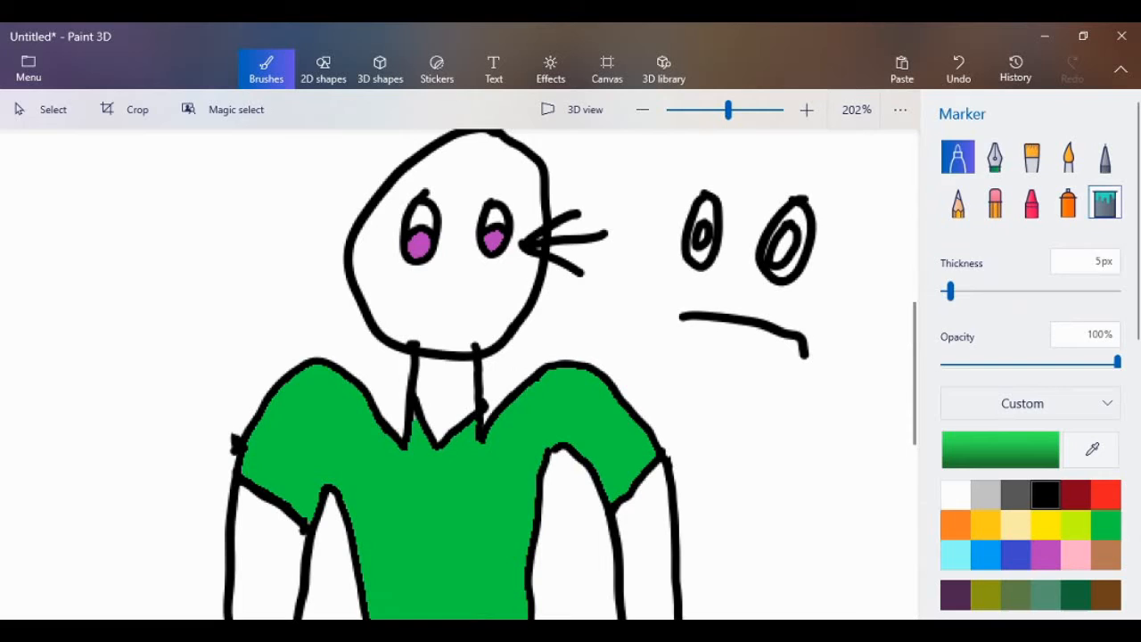
Fill both irises of the spare face sketch beside the head with green.
click(1104, 70)
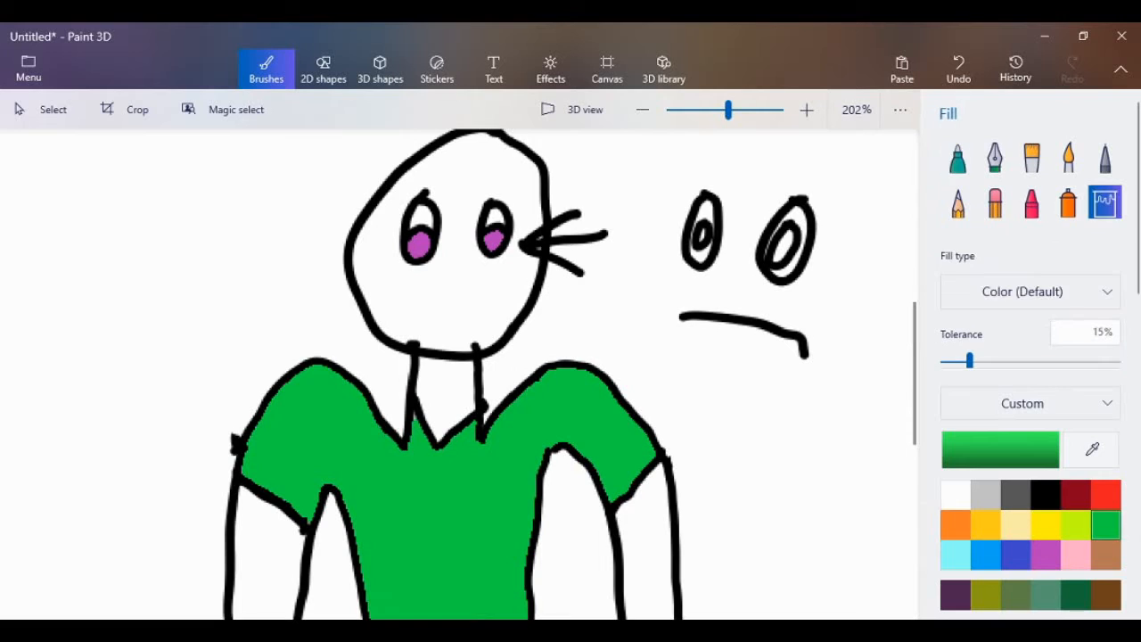
click(702, 102)
click(783, 246)
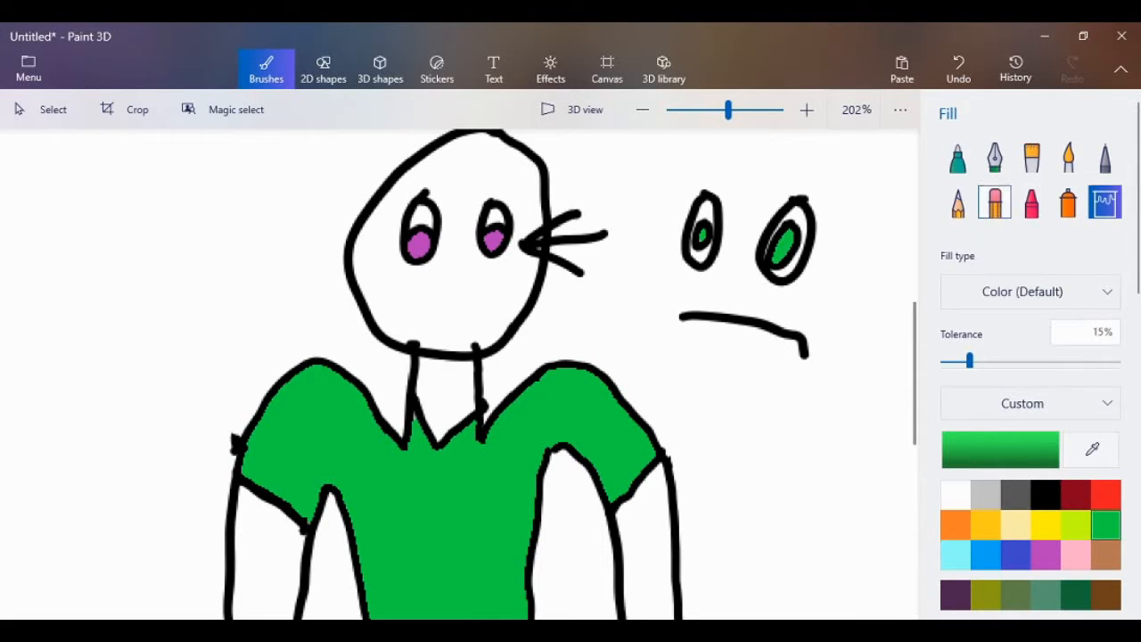
Erase the spare face sketch with the 25 px Eraser and reduce the eraser thickness to 20 px.
click(995, 202)
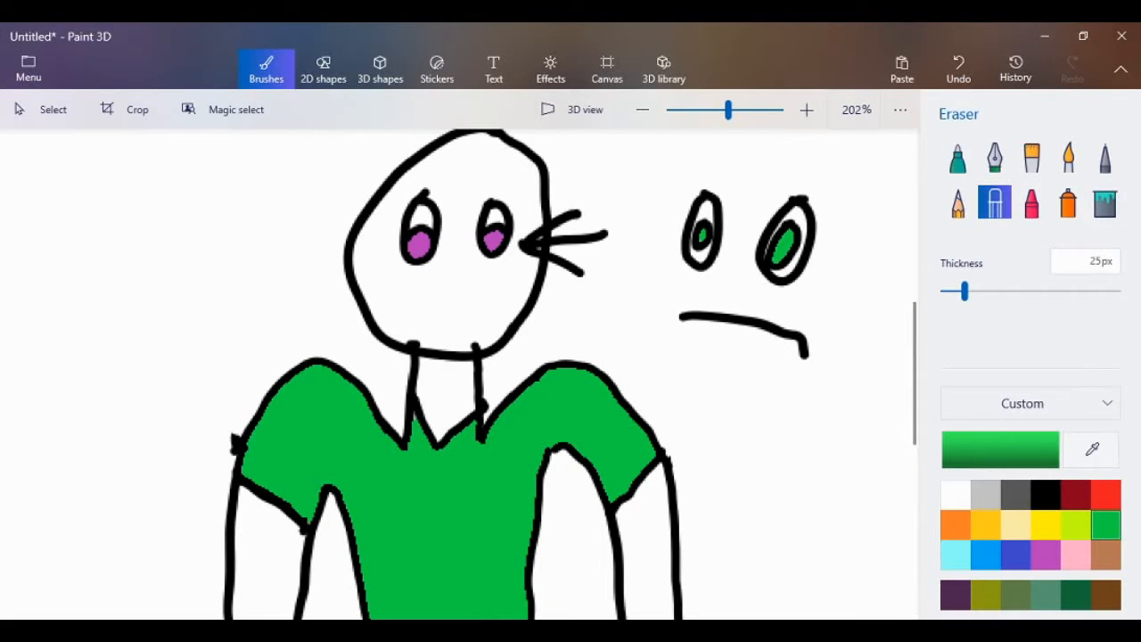
mouse_move(702, 201)
mouse_down()
mouse_move(697, 271)
mouse_move(713, 317)
mouse_move(802, 350)
mouse_move(785, 218)
mouse_move(799, 199)
mouse_up()
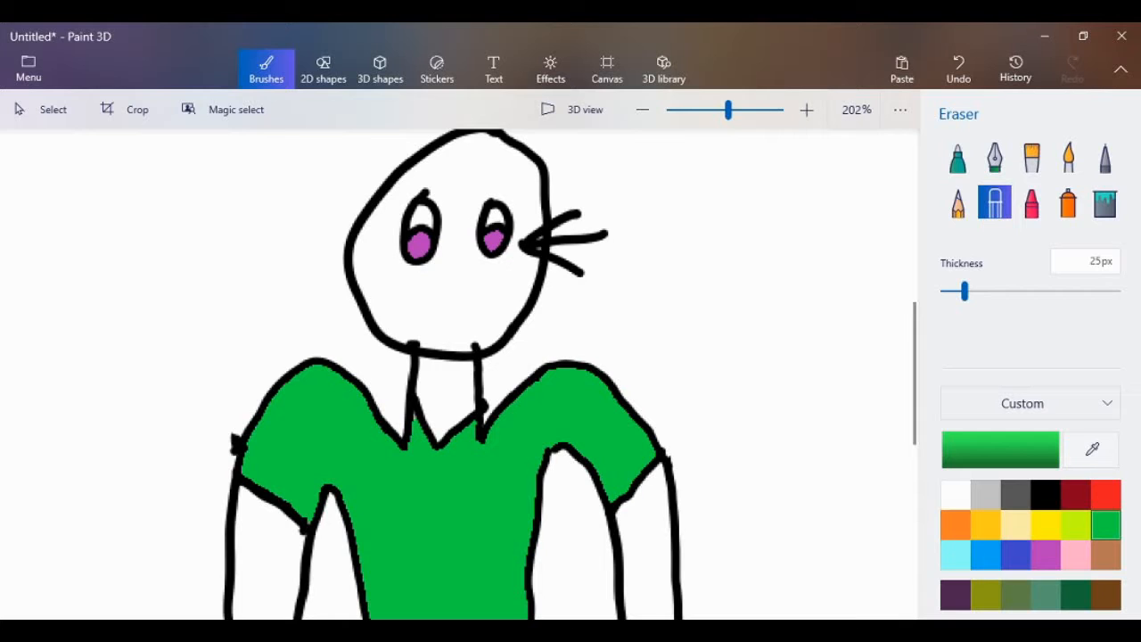
mouse_move(964, 290)
mouse_down()
mouse_move(950, 290)
mouse_move(960, 291)
mouse_up()
mouse_move(728, 109)
mouse_down()
mouse_move(743, 108)
mouse_move(724, 109)
mouse_up()
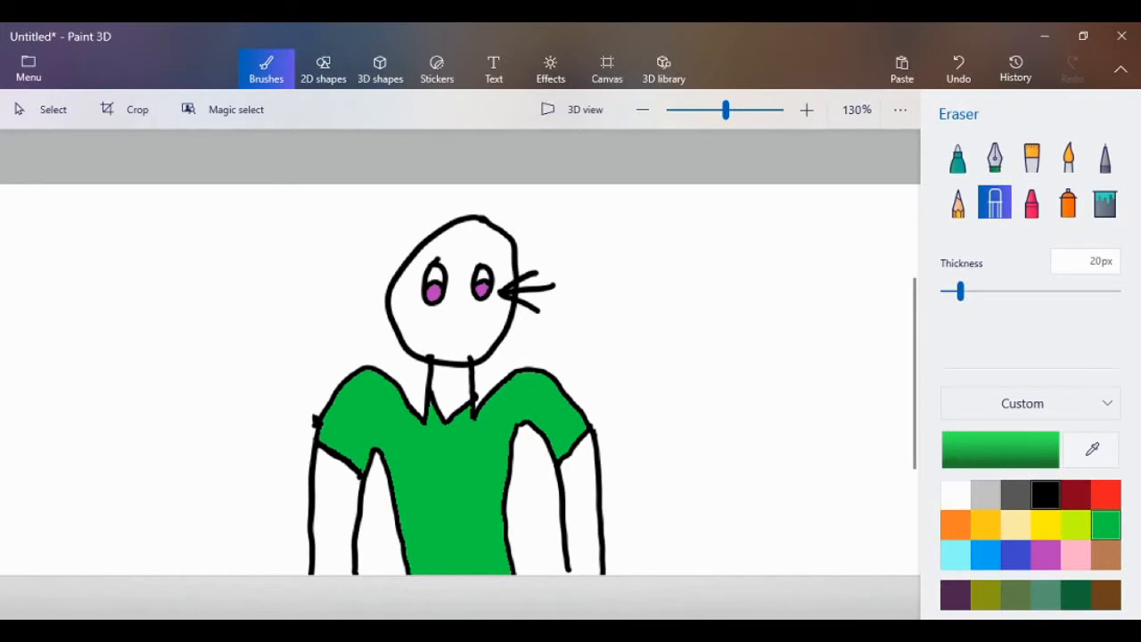
Draw three heart-like shapes in the blank areas around the figure with the black 5 px Marker.
click(1046, 495)
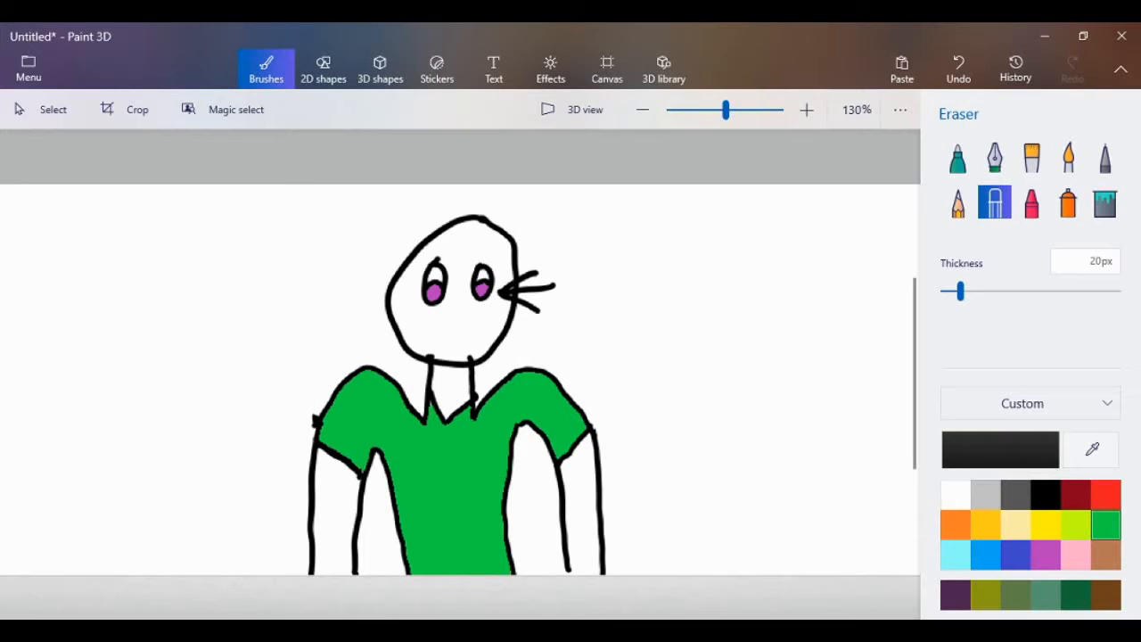
click(957, 156)
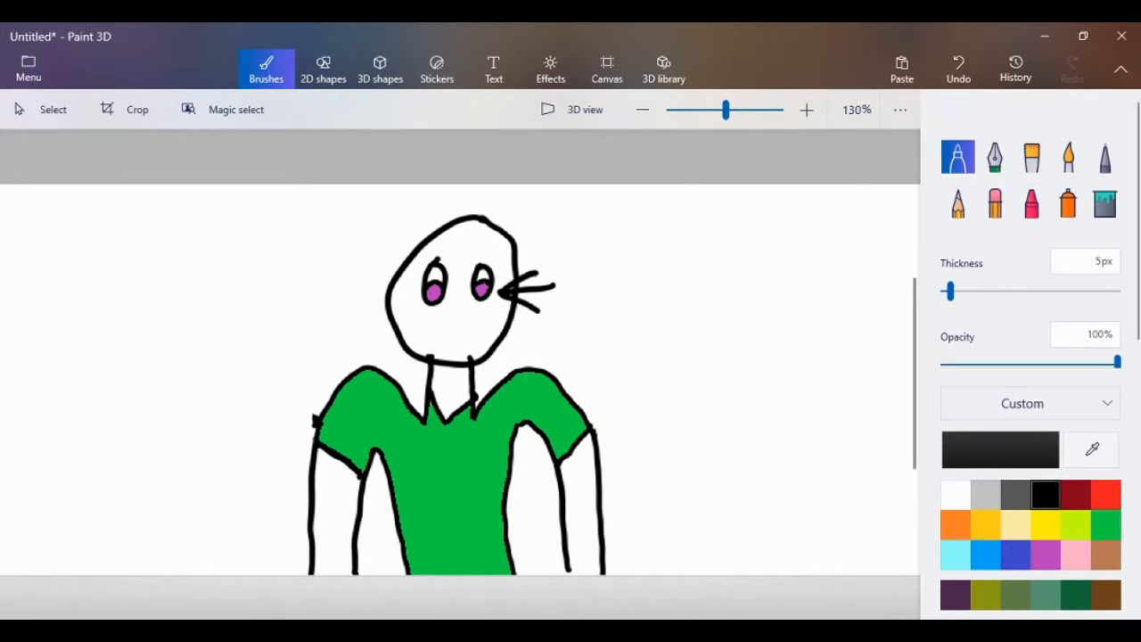
mouse_move(715, 329)
mouse_down()
mouse_move(679, 231)
mouse_move(721, 263)
mouse_move(749, 219)
mouse_move(796, 241)
mouse_move(718, 329)
mouse_up()
mouse_move(680, 493)
mouse_down()
mouse_move(689, 417)
mouse_move(781, 379)
mouse_move(759, 506)
mouse_move(688, 488)
mouse_up()
mouse_move(139, 287)
mouse_down()
mouse_move(153, 238)
mouse_move(187, 244)
mouse_move(219, 338)
mouse_move(144, 285)
mouse_up()
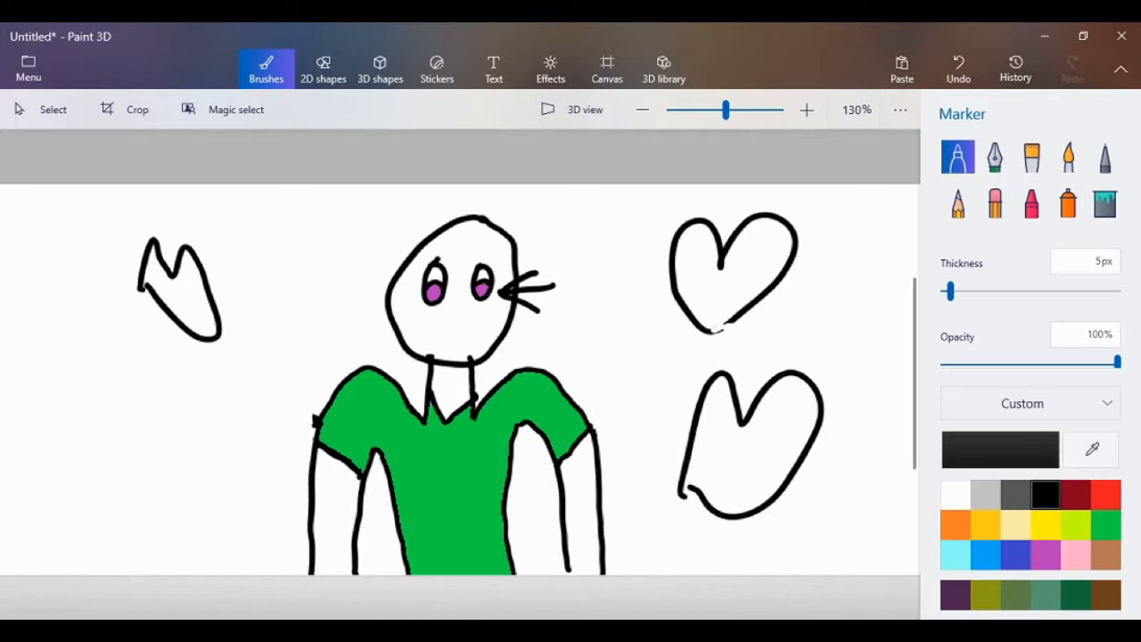
click(984, 595)
click(954, 594)
click(1015, 595)
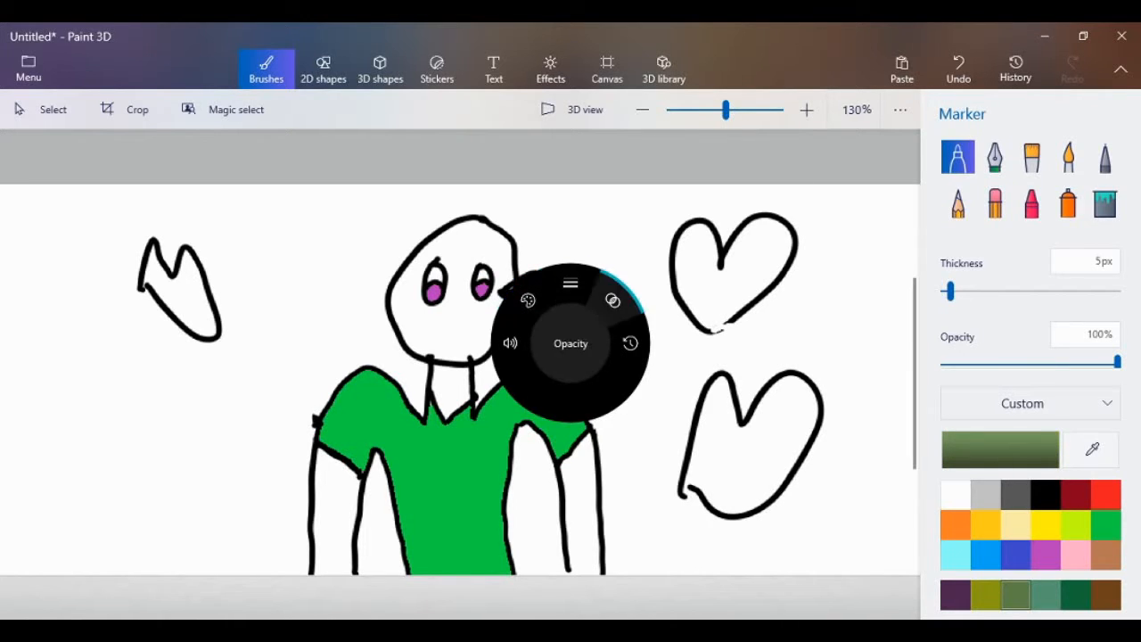
Undo the heart shapes, the spare face sketch and its erasing, and the fan of lines beside the eye.
key(ctrl+z)
key(ctrl+z)
key(ctrl+z)
key(ctrl+z)
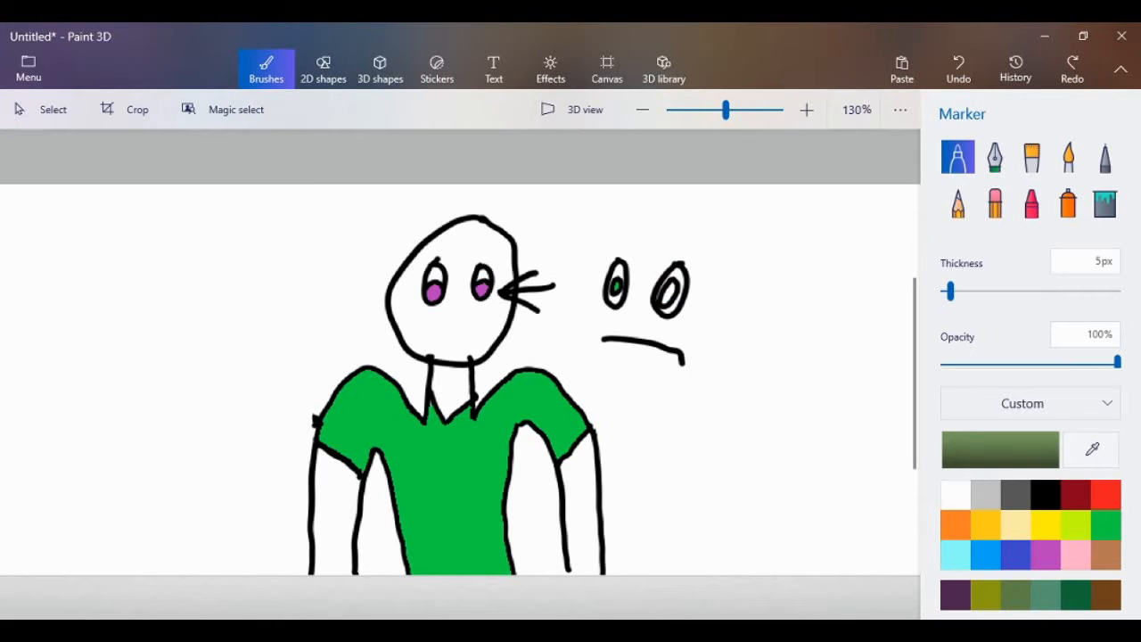
key(ctrl+z)
key(ctrl+z)
key(ctrl+z)
key(ctrl+z)
key(ctrl+z)
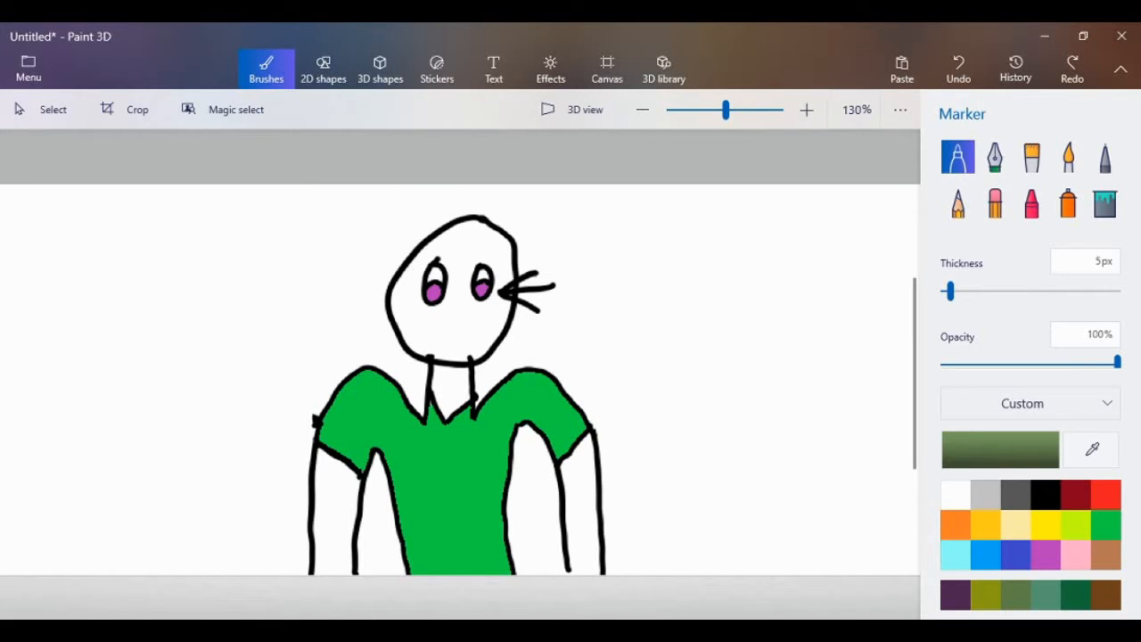
key(ctrl+z)
key(ctrl+z)
key(ctrl+z)
key(ctrl+y)
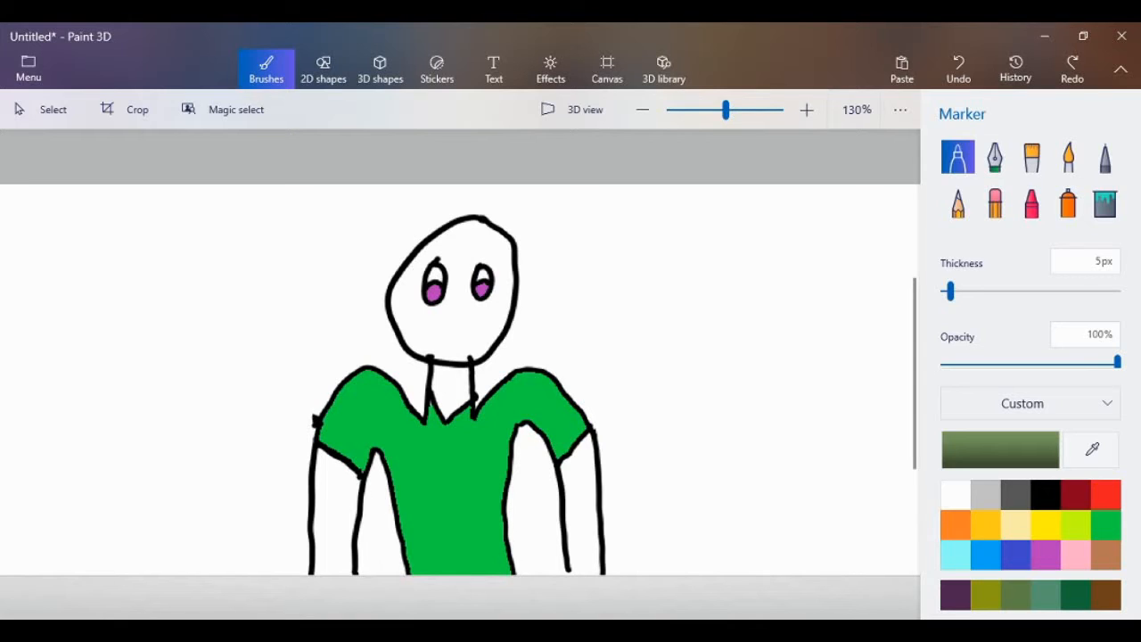
Draw a curved smiling mouth below the eyes with the black 5 px Marker.
click(1044, 495)
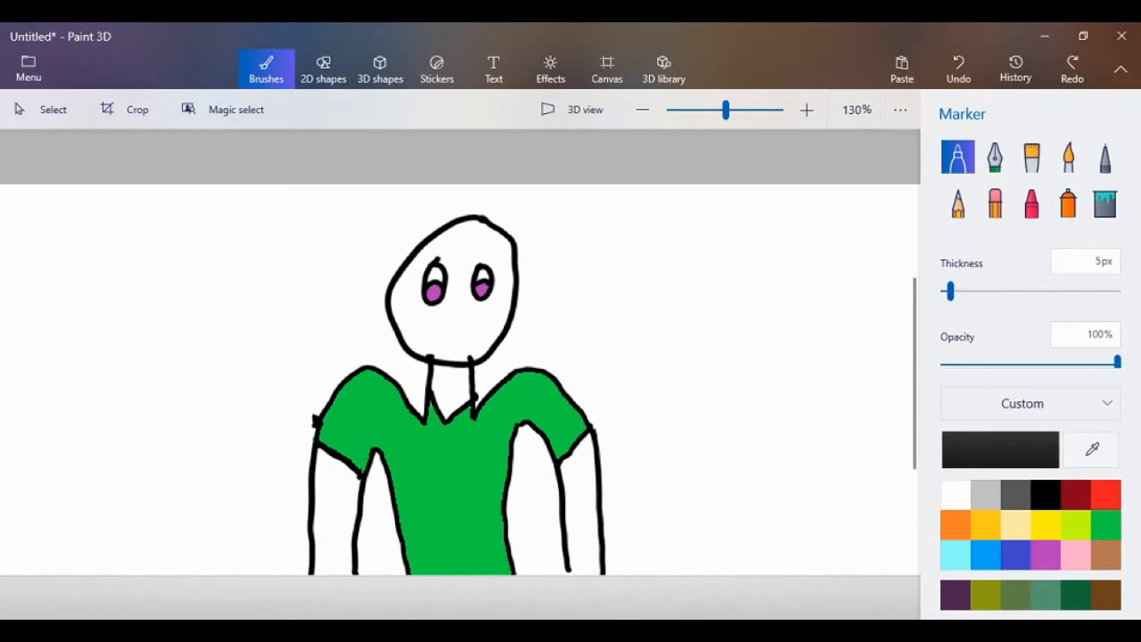
drag(725, 109, 734, 110)
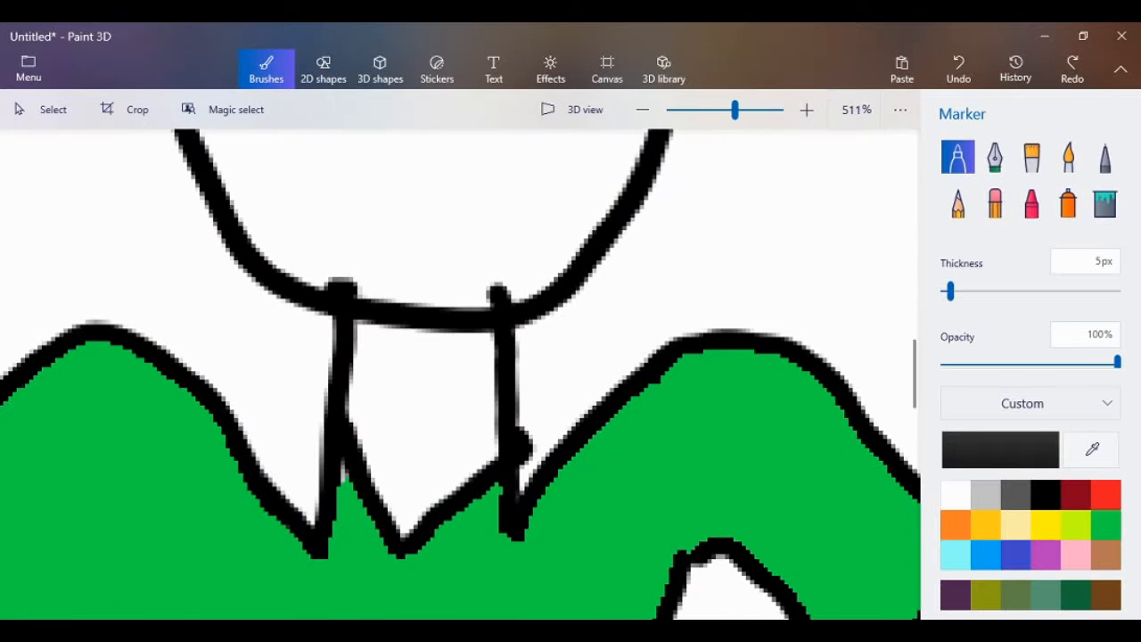
mouse_move(285, 134)
mouse_down()
mouse_move(347, 201)
mouse_move(408, 225)
mouse_move(454, 207)
mouse_move(501, 149)
mouse_up()
drag(735, 110, 723, 110)
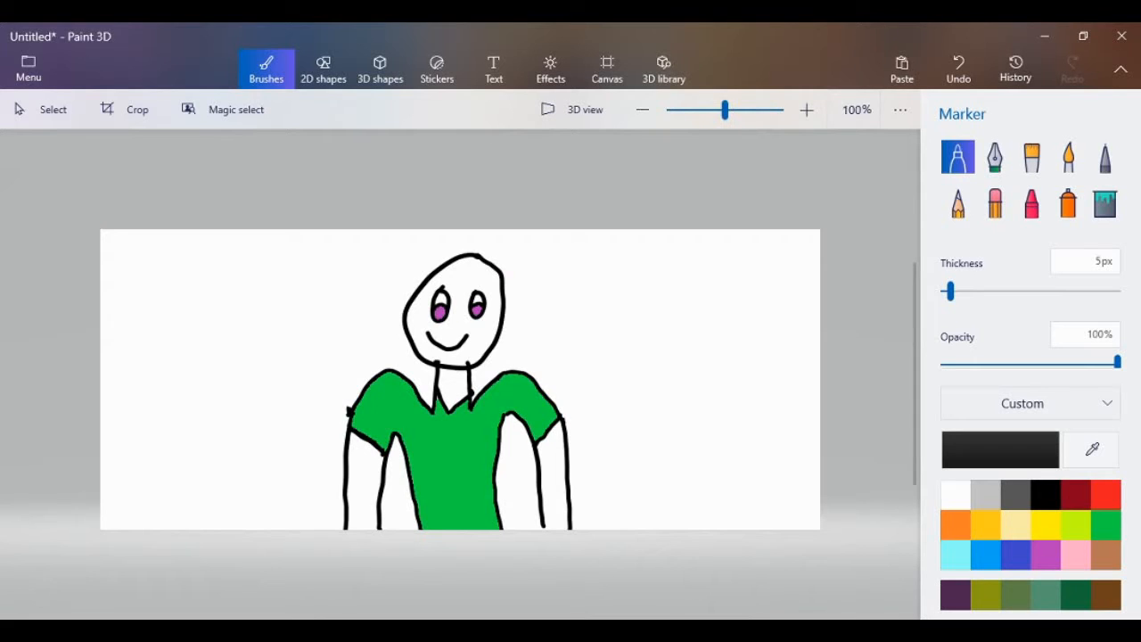
Try thick black hair strokes down both sides and over the top of the head, and undo them.
mouse_move(424, 275)
mouse_down()
mouse_move(388, 342)
mouse_move(396, 354)
mouse_move(401, 317)
mouse_move(435, 262)
mouse_move(487, 239)
mouse_move(510, 289)
mouse_move(515, 332)
mouse_move(506, 326)
mouse_move(527, 345)
mouse_up()
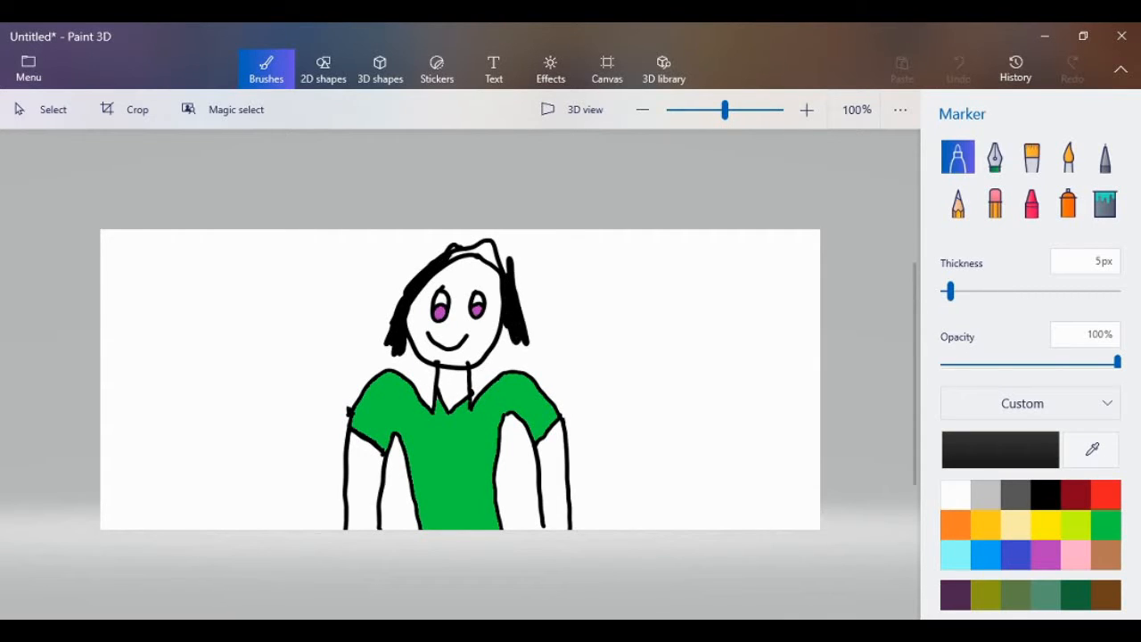
key(ctrl+z)
key(ctrl+z)
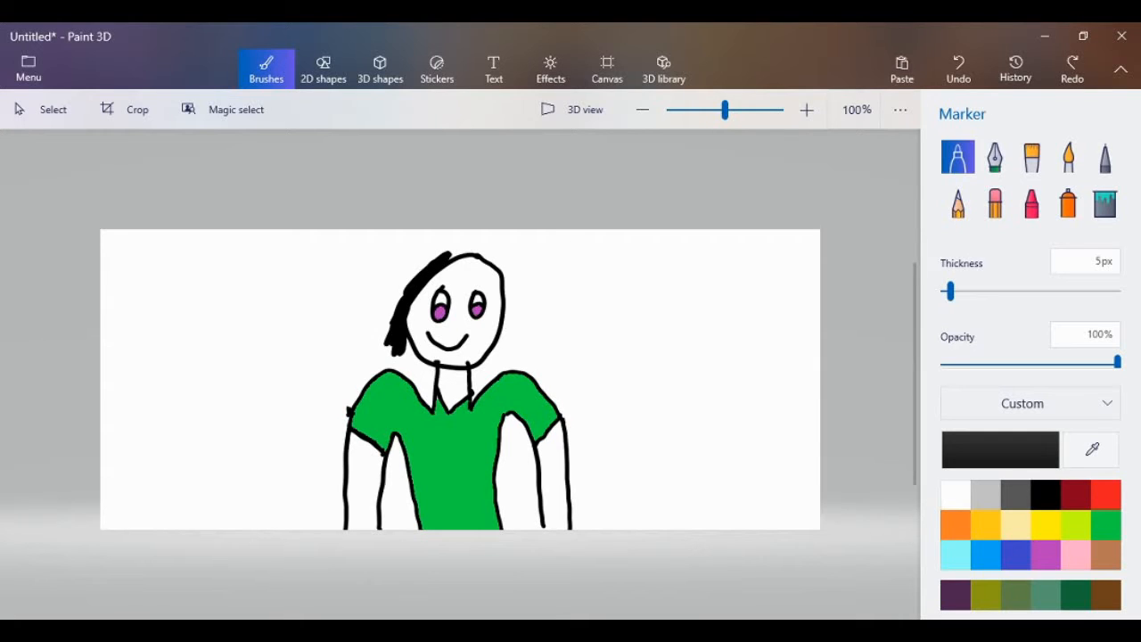
key(ctrl+z)
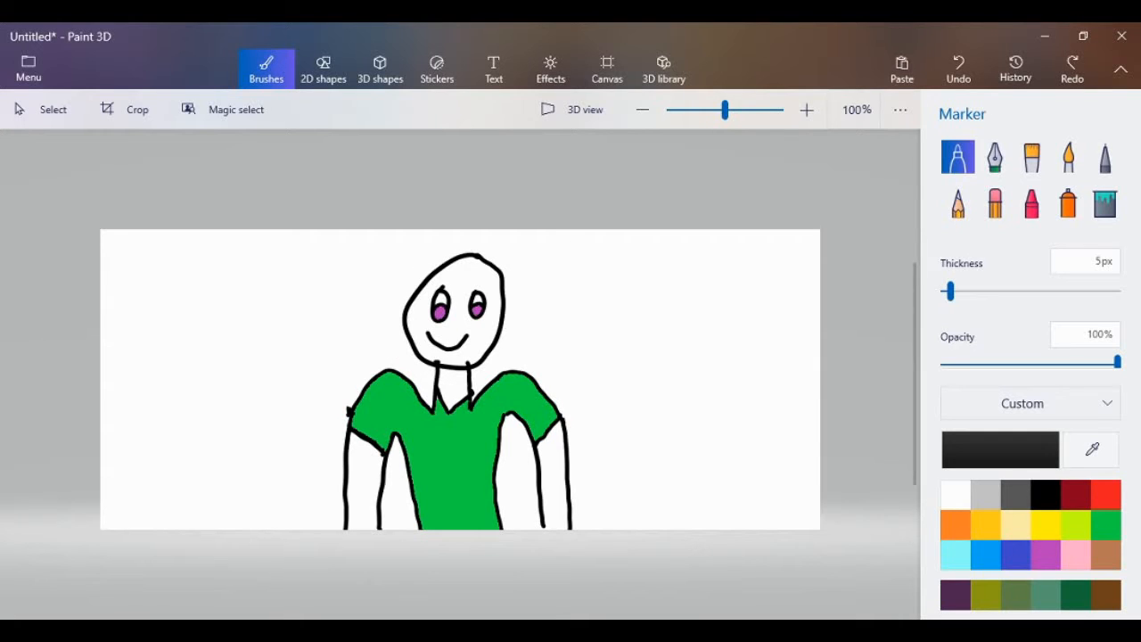
Try a spiky hair outline around the head and a small jagged fringe on the forehead, undoing each attempt.
mouse_move(404, 314)
mouse_down()
mouse_move(371, 291)
mouse_move(389, 283)
mouse_move(399, 255)
mouse_move(440, 230)
mouse_move(504, 230)
mouse_move(504, 260)
mouse_move(535, 274)
mouse_move(546, 301)
mouse_move(515, 317)
mouse_up()
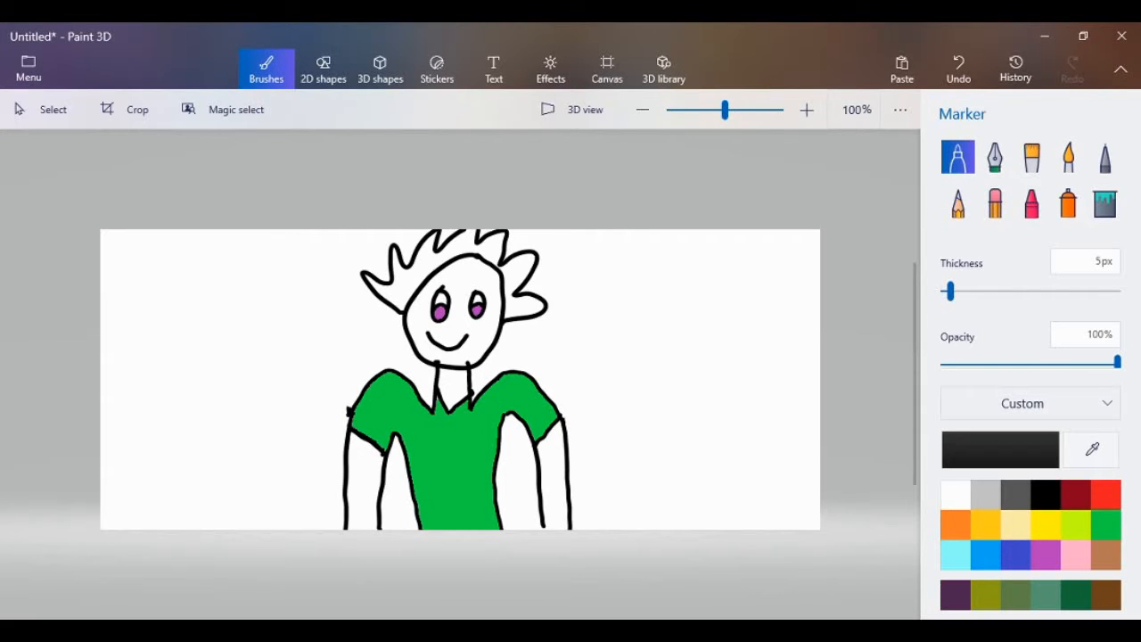
key(ctrl+z)
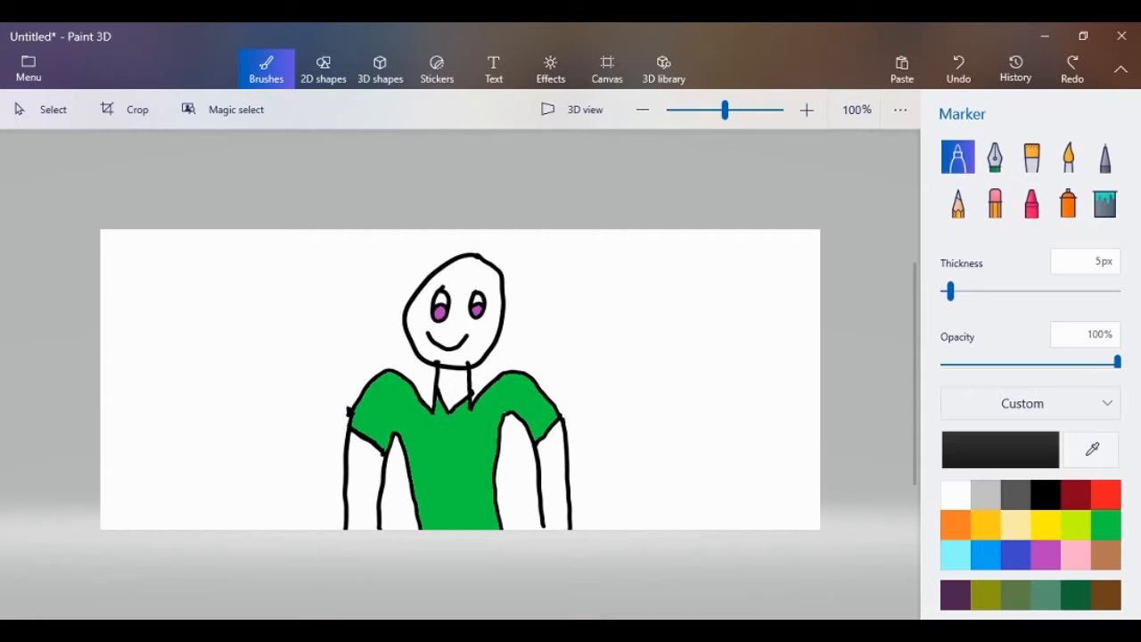
mouse_move(482, 241)
mouse_down()
mouse_move(471, 282)
mouse_move(530, 269)
mouse_move(483, 246)
mouse_up()
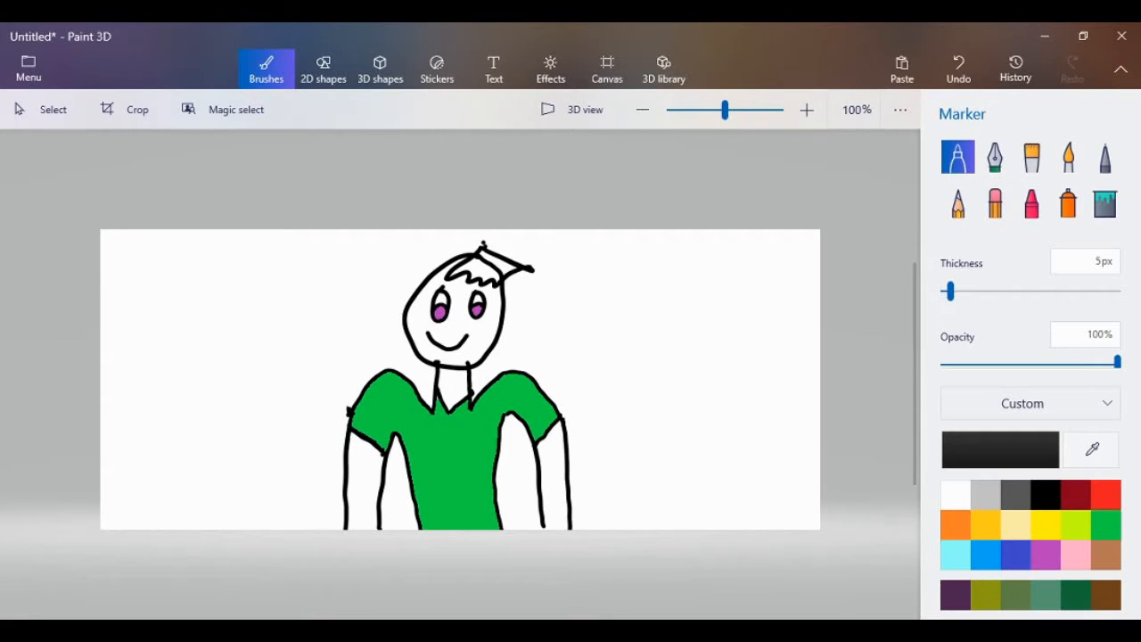
key(ctrl+z)
key(ctrl+z)
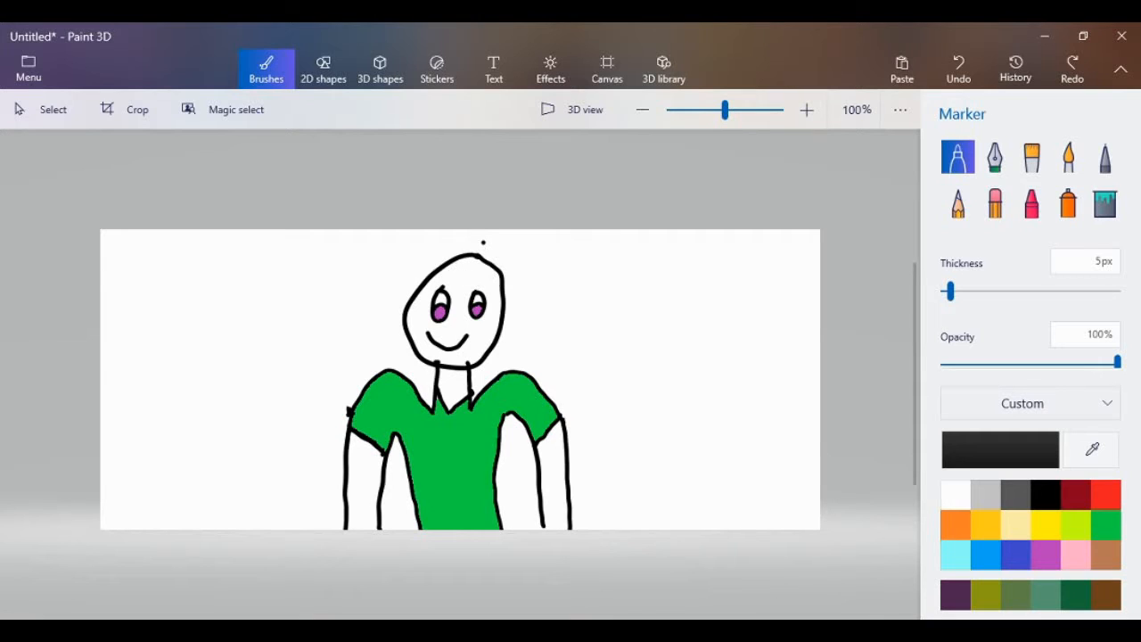
Try a wide hair outline drooping over both sides of the head, and undo it.
mouse_move(425, 284)
mouse_down()
mouse_move(408, 252)
mouse_move(386, 301)
mouse_move(362, 275)
mouse_move(379, 247)
mouse_move(425, 231)
mouse_move(517, 237)
mouse_move(563, 322)
mouse_move(539, 324)
mouse_move(504, 269)
mouse_up()
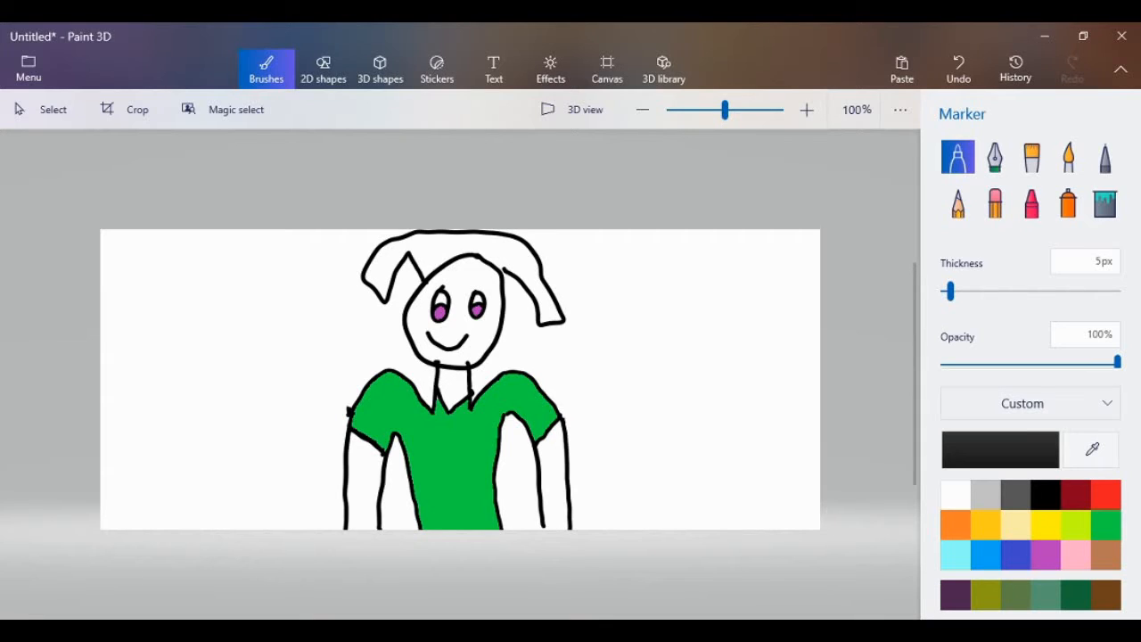
key(ctrl+z)
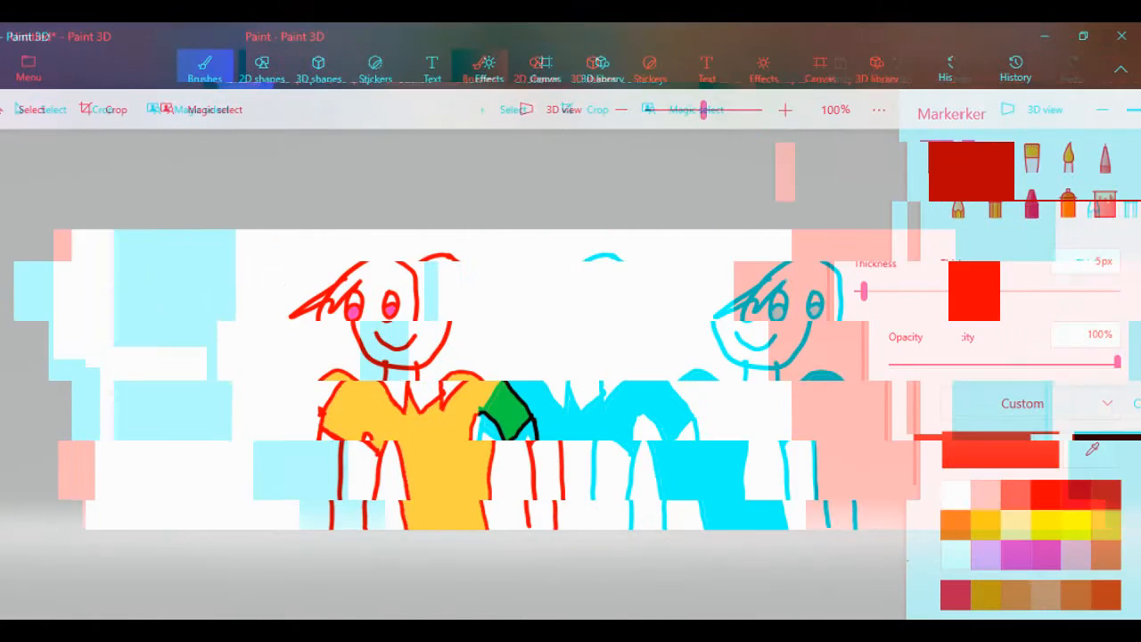
Try a drooping lock on one side of the head and a new hairline across the forehead, undoing all these hair strokes.
mouse_move(495, 286)
mouse_down()
mouse_move(501, 308)
mouse_move(555, 316)
mouse_move(499, 264)
mouse_up()
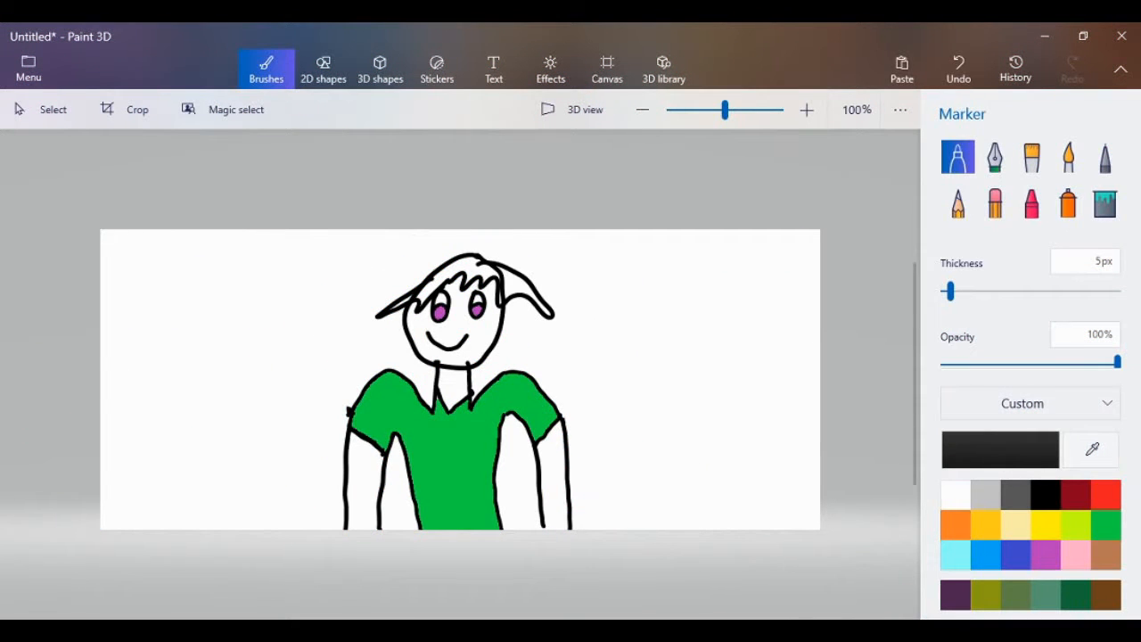
key(ctrl+z)
key(ctrl+z)
key(ctrl+z)
key(ctrl+z)
key(ctrl+y)
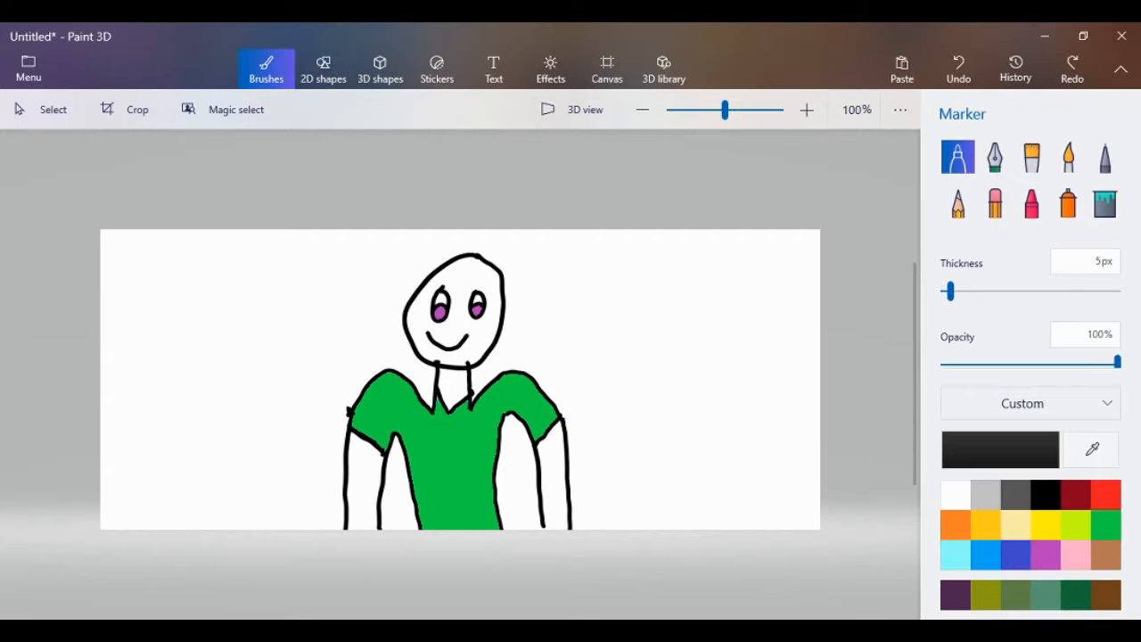
mouse_move(426, 276)
mouse_down()
mouse_move(427, 247)
mouse_move(440, 264)
mouse_move(443, 247)
mouse_move(454, 256)
mouse_move(466, 242)
mouse_move(517, 241)
mouse_move(510, 283)
mouse_up()
key(ctrl+z)
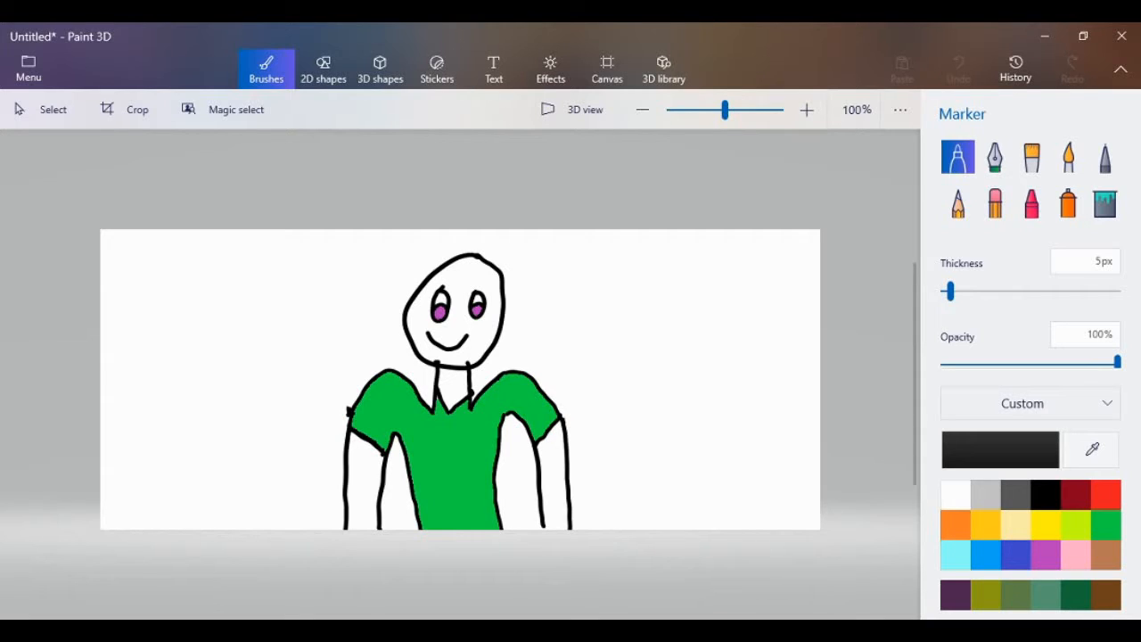
Draw a jagged black fringe line across the forehead and fill the hair area above it with brown.
mouse_move(420, 289)
mouse_down()
mouse_move(458, 269)
mouse_move(480, 290)
mouse_move(494, 281)
mouse_up()
click(1105, 555)
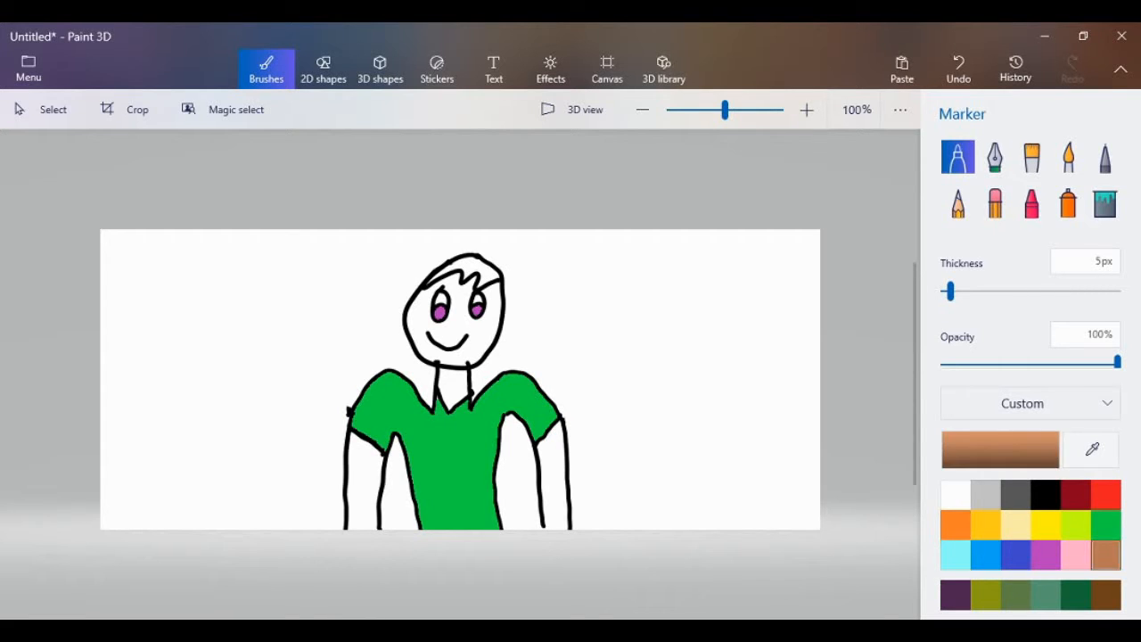
click(1104, 202)
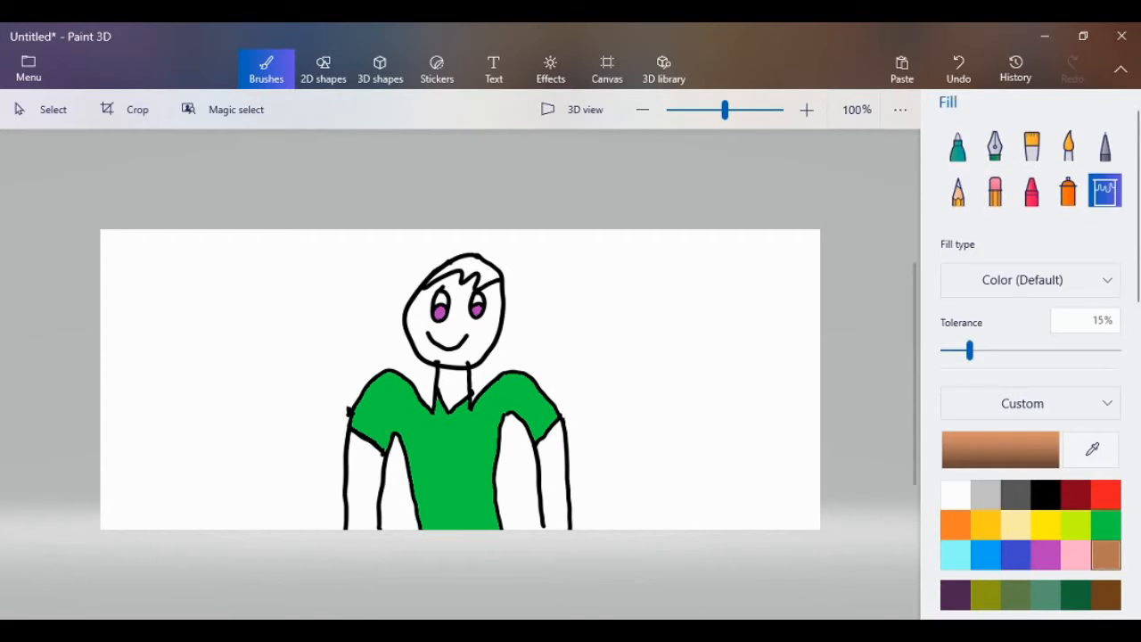
click(466, 264)
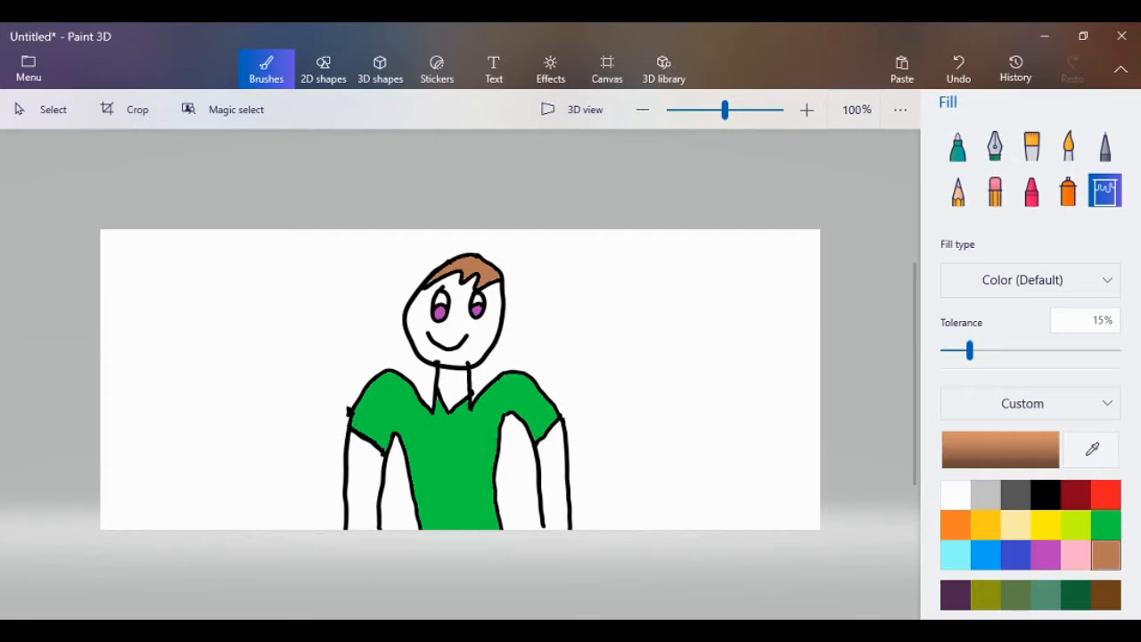
Draw a small smiling stick figure on the front of the green T-shirt with the black 5 px Marker.
click(1046, 494)
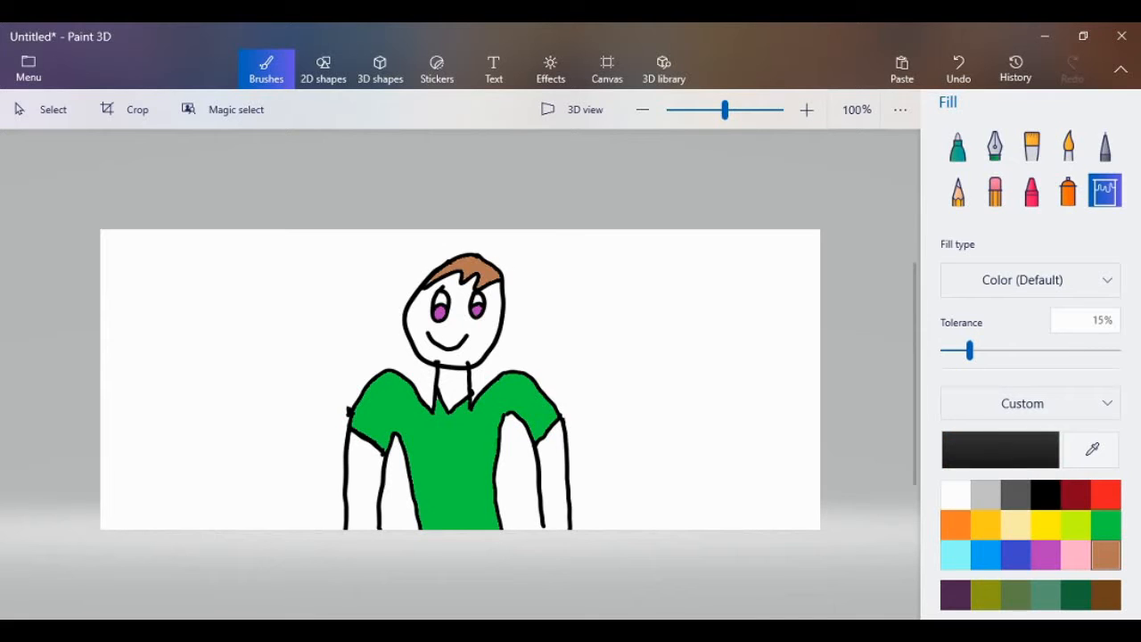
click(957, 145)
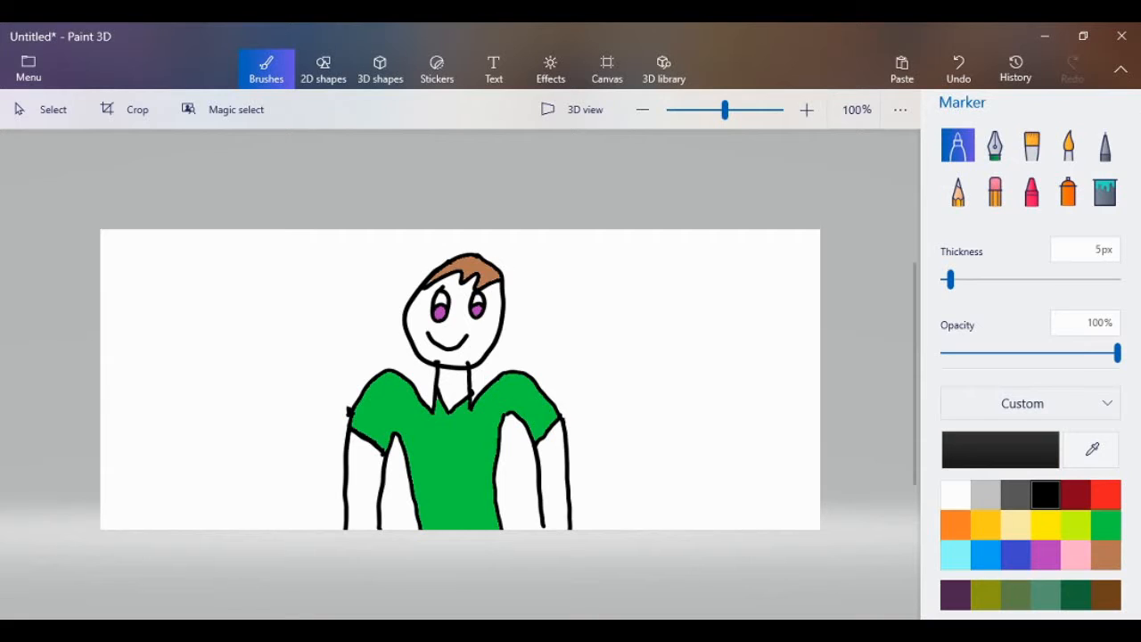
mouse_move(463, 444)
mouse_down()
mouse_move(442, 465)
mouse_move(463, 443)
mouse_move(432, 514)
mouse_move(463, 515)
mouse_move(468, 496)
mouse_move(427, 496)
mouse_up()
click(456, 449)
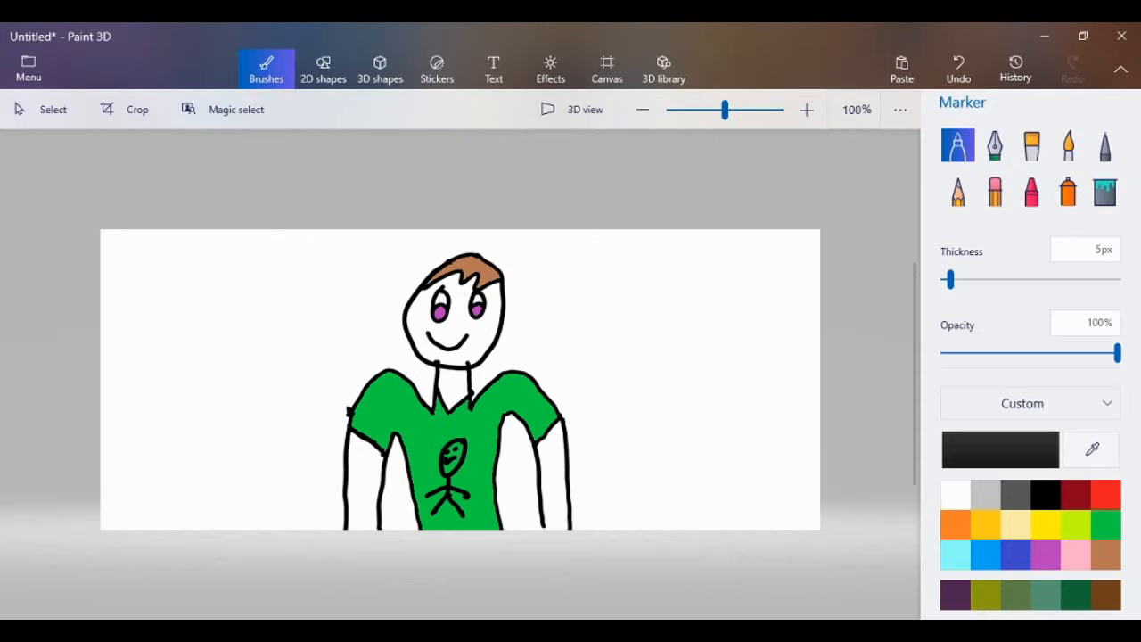
Sketch a black oval on each side of the person and erase both with the 20 px Eraser.
mouse_move(240, 287)
mouse_down()
mouse_move(250, 297)
mouse_move(242, 288)
mouse_up()
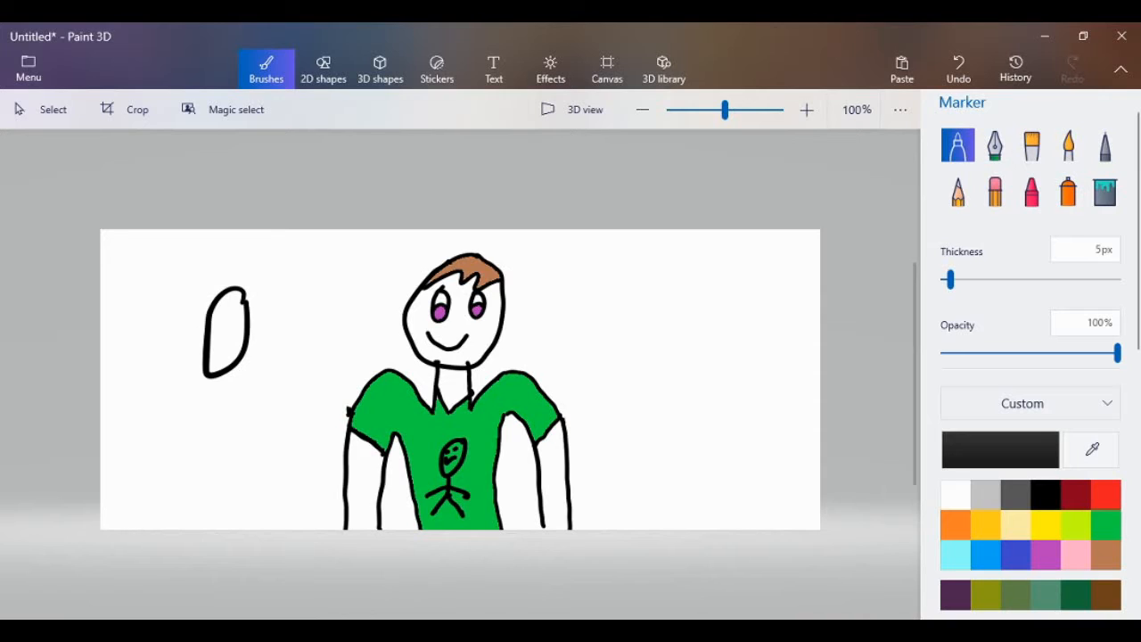
mouse_move(723, 303)
mouse_down()
mouse_move(670, 375)
mouse_move(728, 304)
mouse_up()
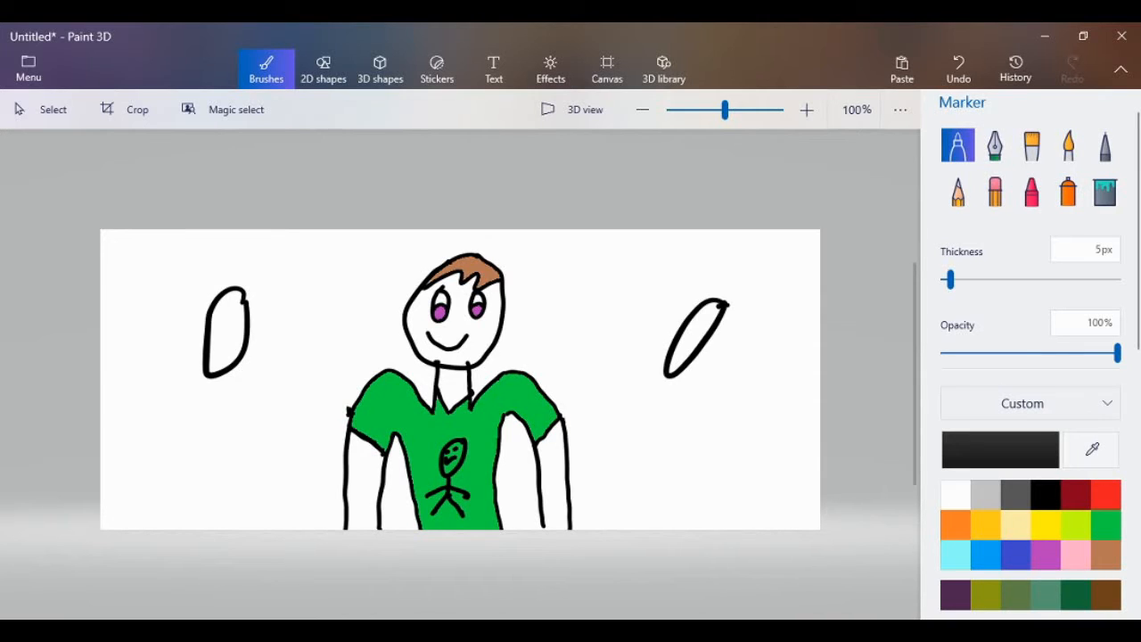
click(546, 523)
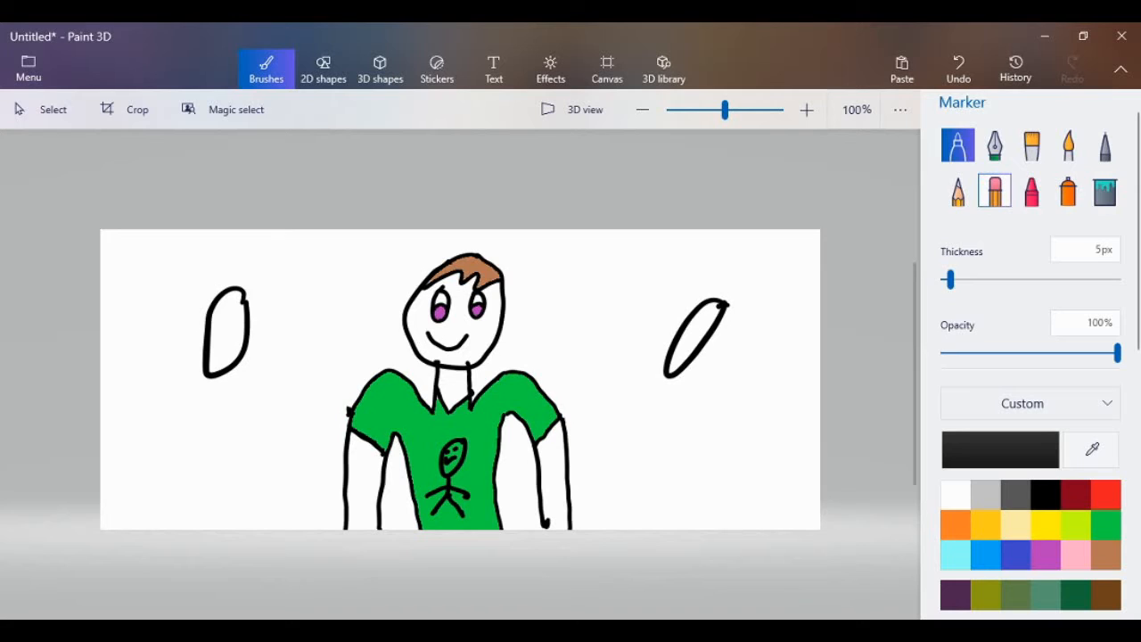
click(995, 190)
mouse_move(713, 308)
mouse_down()
mouse_move(677, 361)
mouse_move(716, 305)
mouse_up()
mouse_move(240, 365)
mouse_down()
mouse_move(224, 354)
mouse_move(237, 296)
mouse_move(215, 287)
mouse_up()
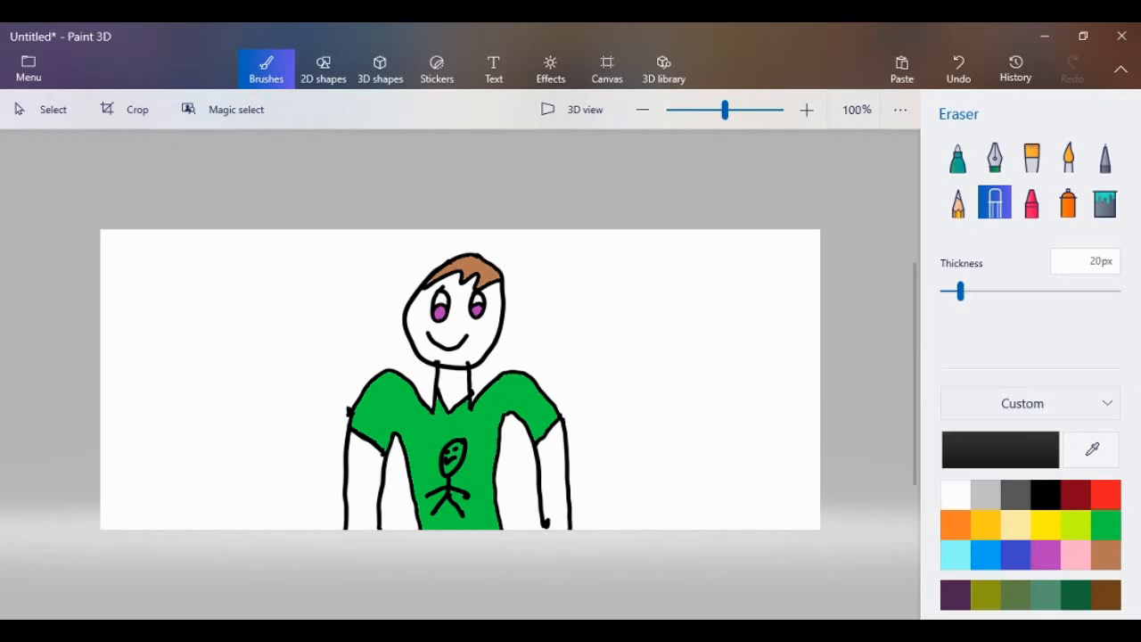
Set the Eraser thickness to 70 px and undo the entire drawing back to a blank canvas.
drag(960, 291, 1008, 290)
scroll(570, 343, down, 1)
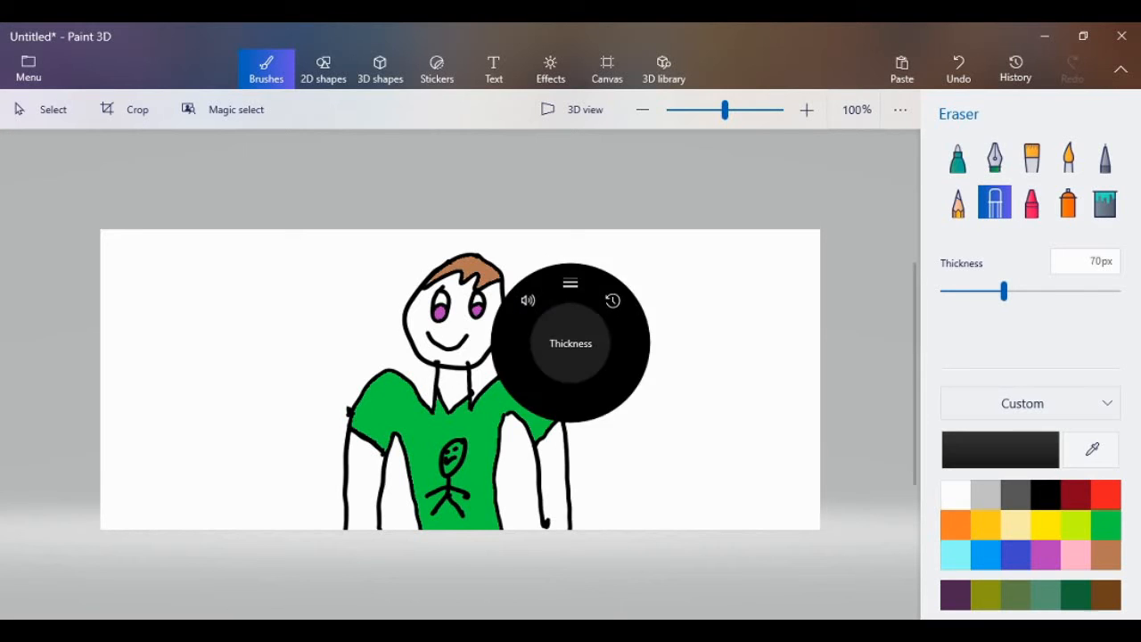
key(XF86AudioLowerVolume)
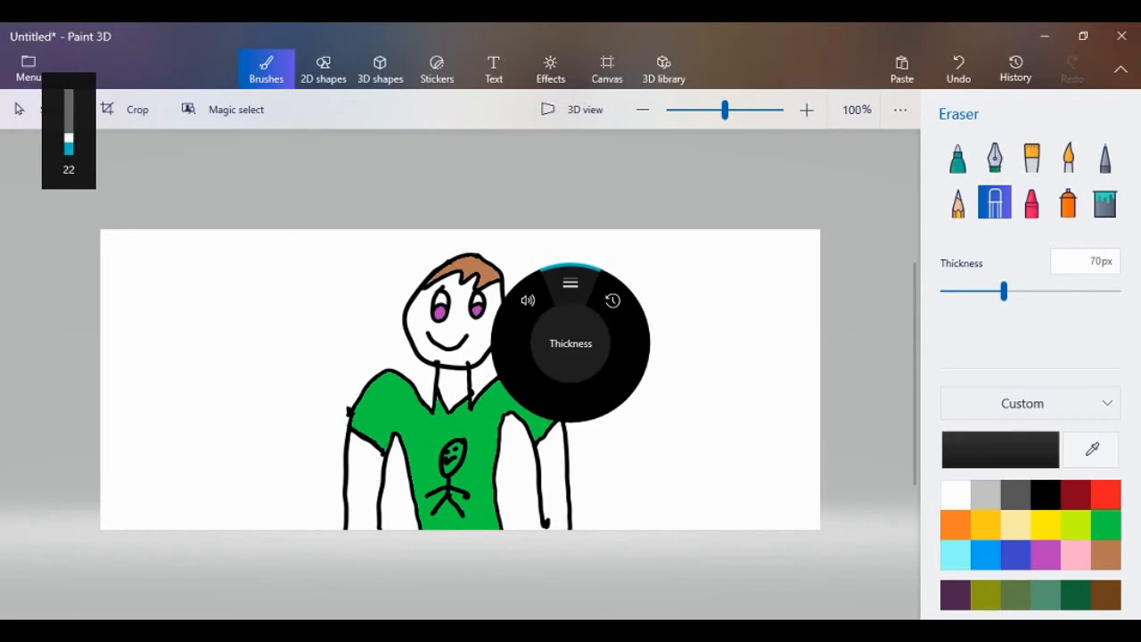
scroll(570, 342, down, 1)
scroll(571, 342, down, 15)
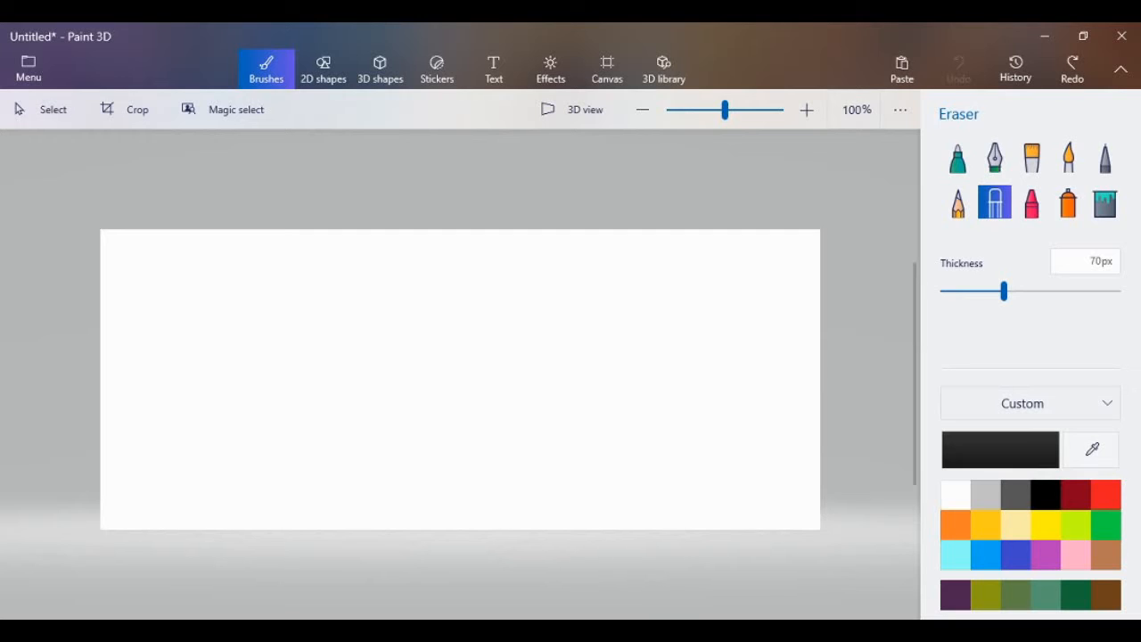
Draw a tilted oval head with two short neck lines below it using the black 5 px Marker.
click(957, 158)
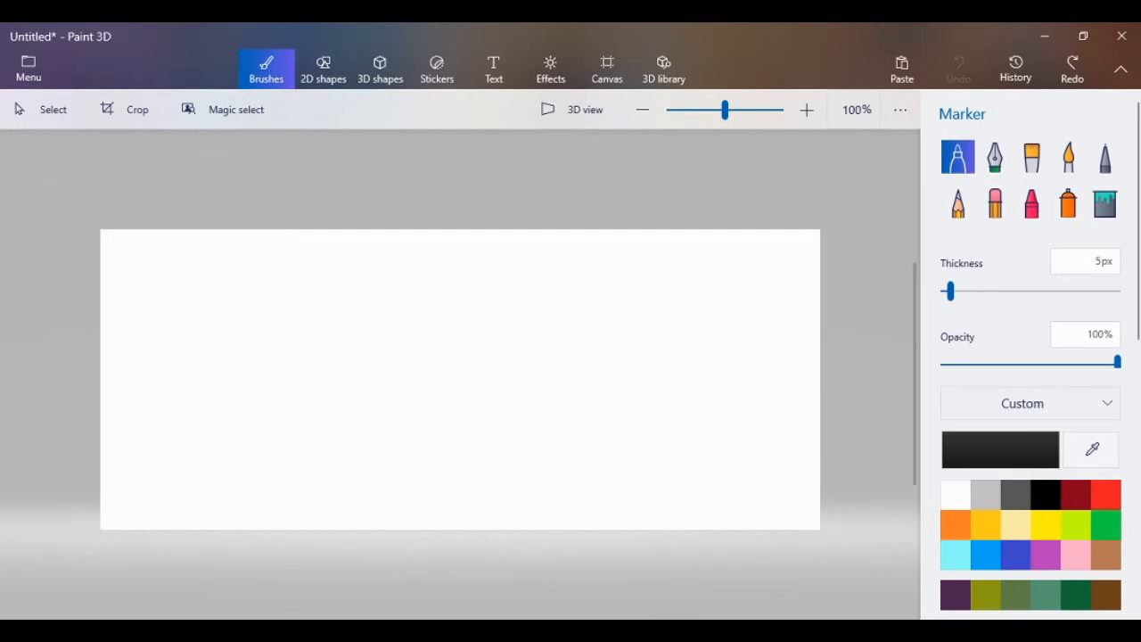
mouse_move(500, 280)
mouse_down()
mouse_move(397, 340)
mouse_move(453, 388)
mouse_move(522, 319)
mouse_move(498, 283)
mouse_up()
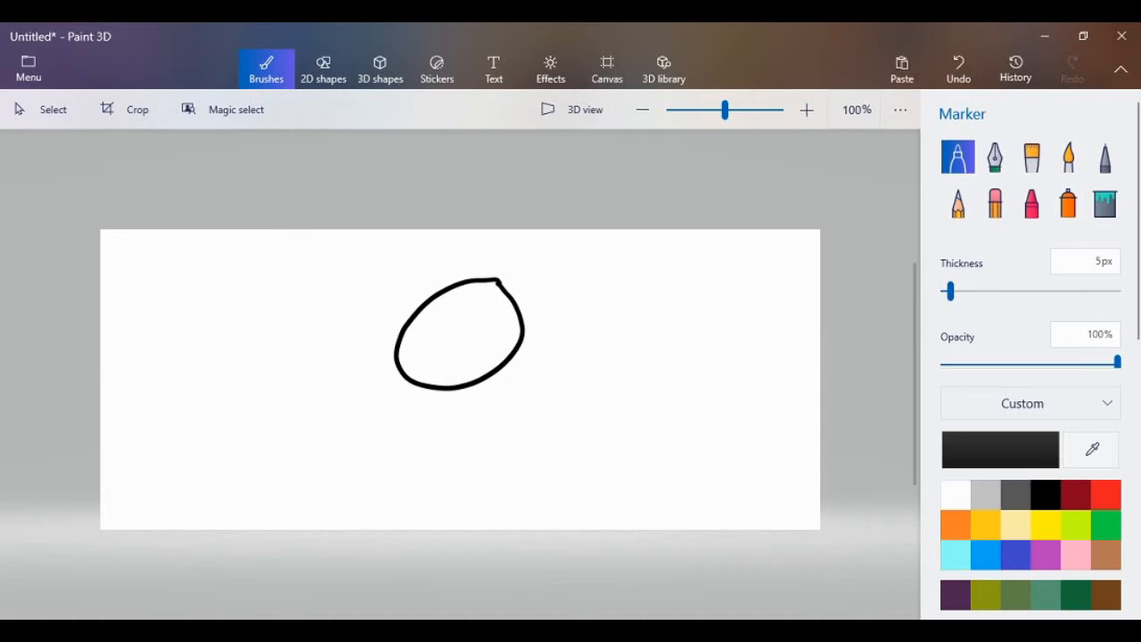
drag(434, 385, 431, 429)
mouse_move(472, 385)
mouse_down()
mouse_move(467, 435)
mouse_move(348, 400)
mouse_move(330, 424)
mouse_up()
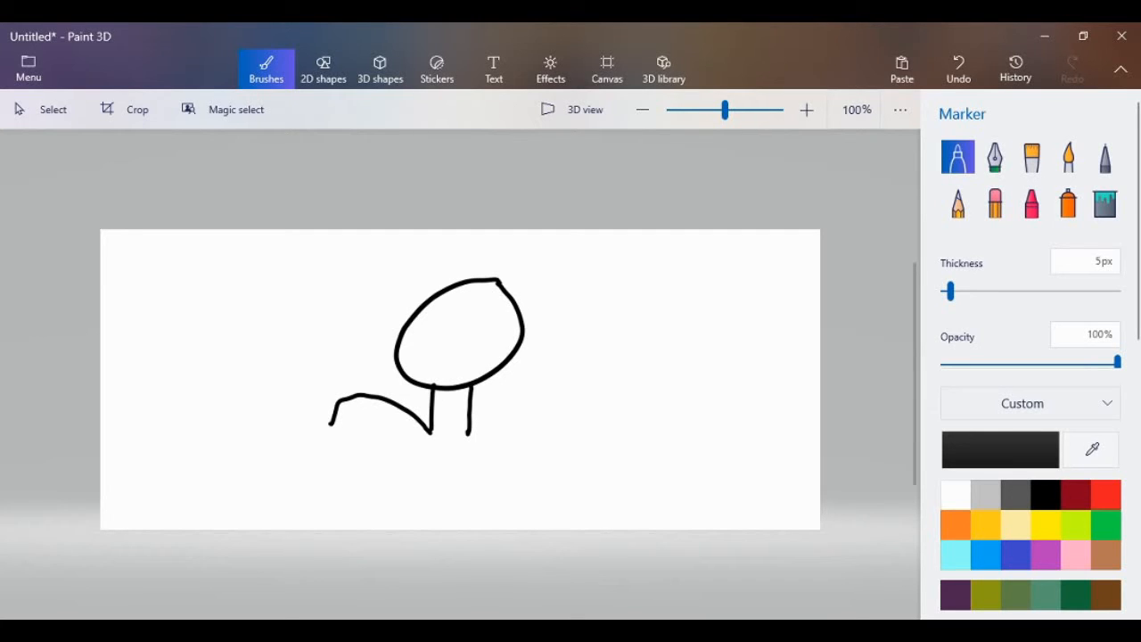
Try wide curved shoulders with one outer arm line, undo them back to the head and neck, and restore black as the colour.
mouse_move(468, 435)
mouse_down()
mouse_move(501, 403)
mouse_move(563, 392)
mouse_move(596, 416)
mouse_up()
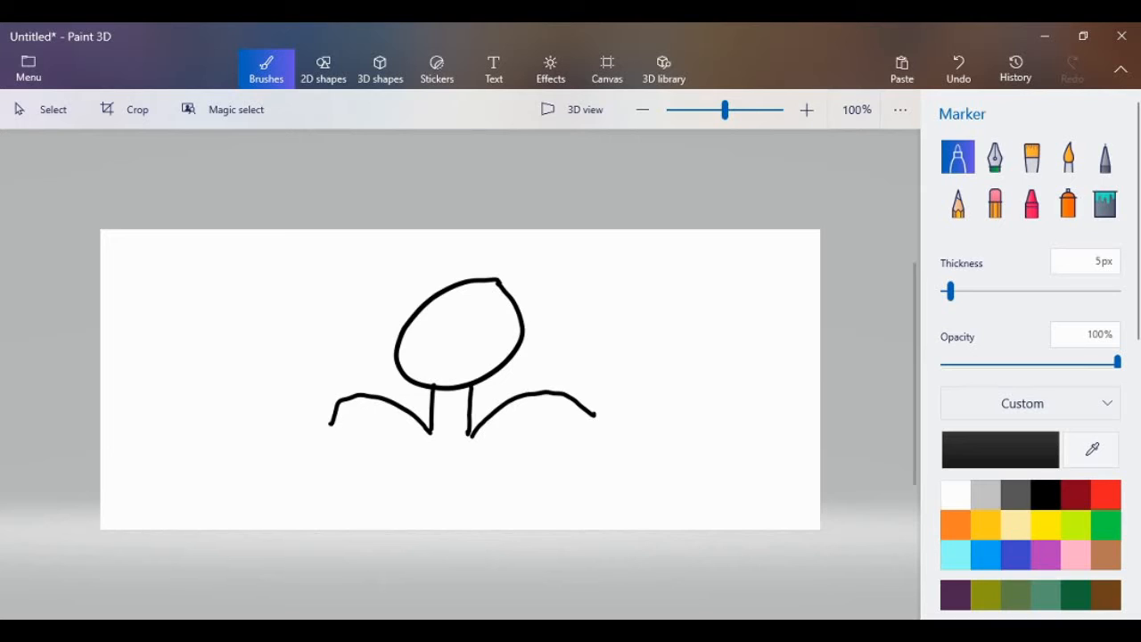
drag(595, 416, 613, 505)
click(1015, 495)
click(985, 495)
click(1015, 494)
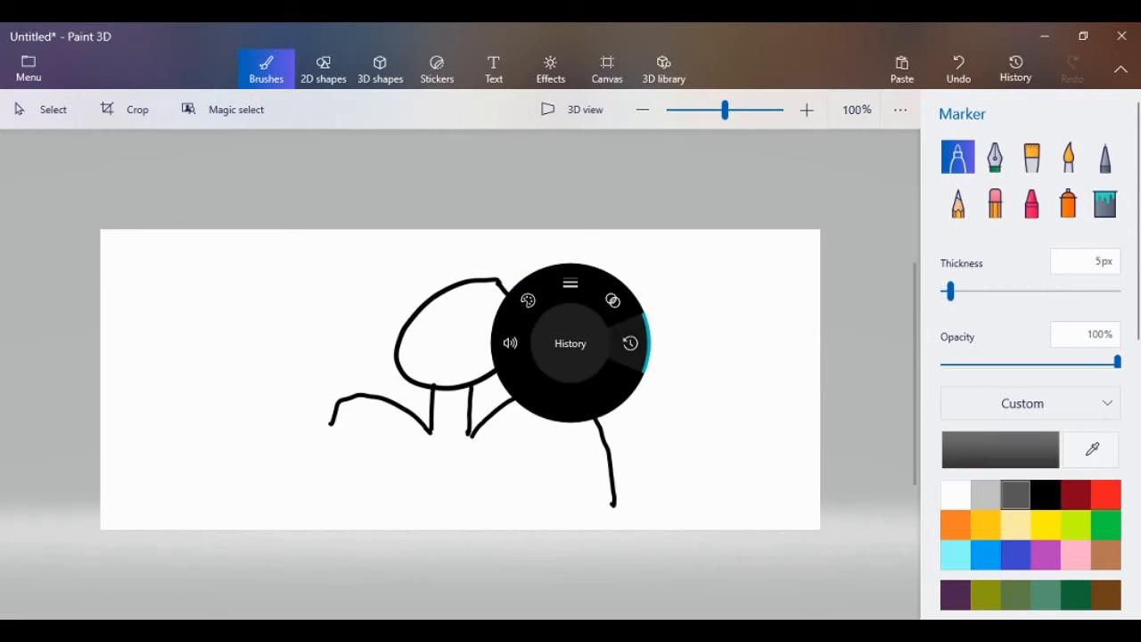
key(ctrl+z)
key(ctrl+z)
key(ctrl+z)
key(ctrl+y)
key(ctrl+y)
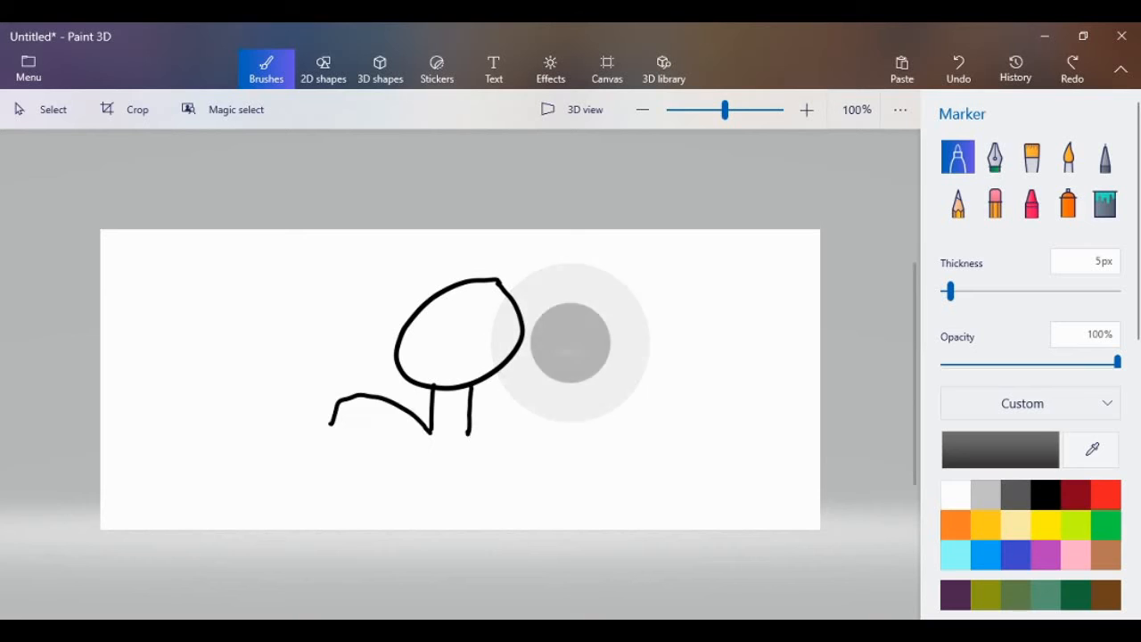
key(ctrl+z)
click(1045, 495)
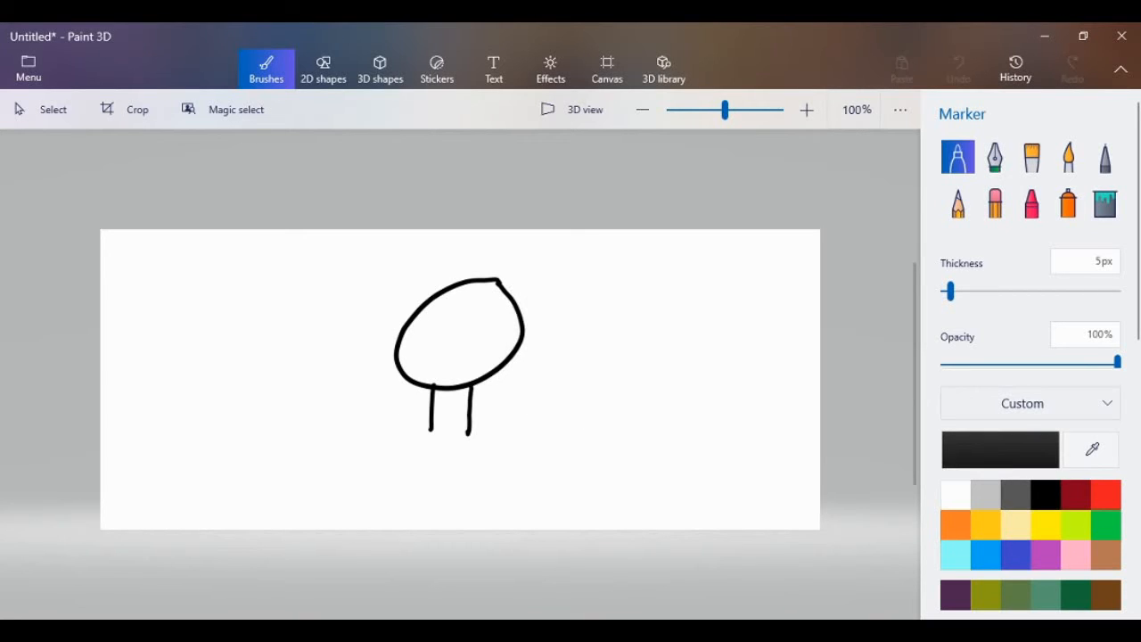
Try peaked, narrow shoulders with straight sides below the neck twice, undoing each attempt.
mouse_move(467, 435)
mouse_down()
mouse_move(504, 387)
mouse_move(523, 467)
mouse_up()
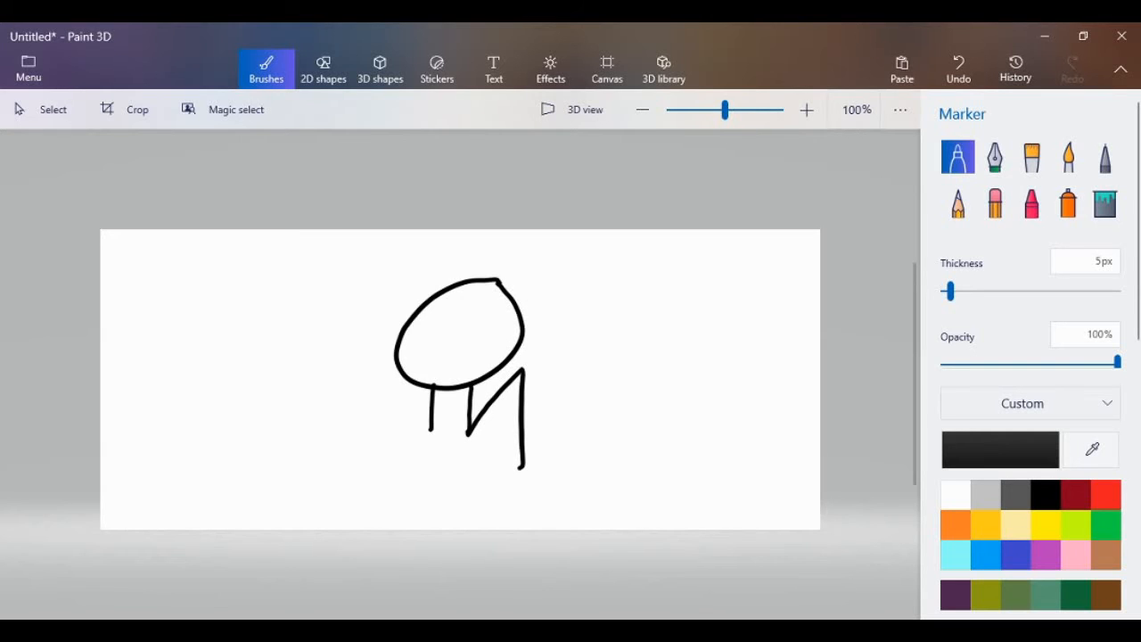
drag(430, 430, 376, 490)
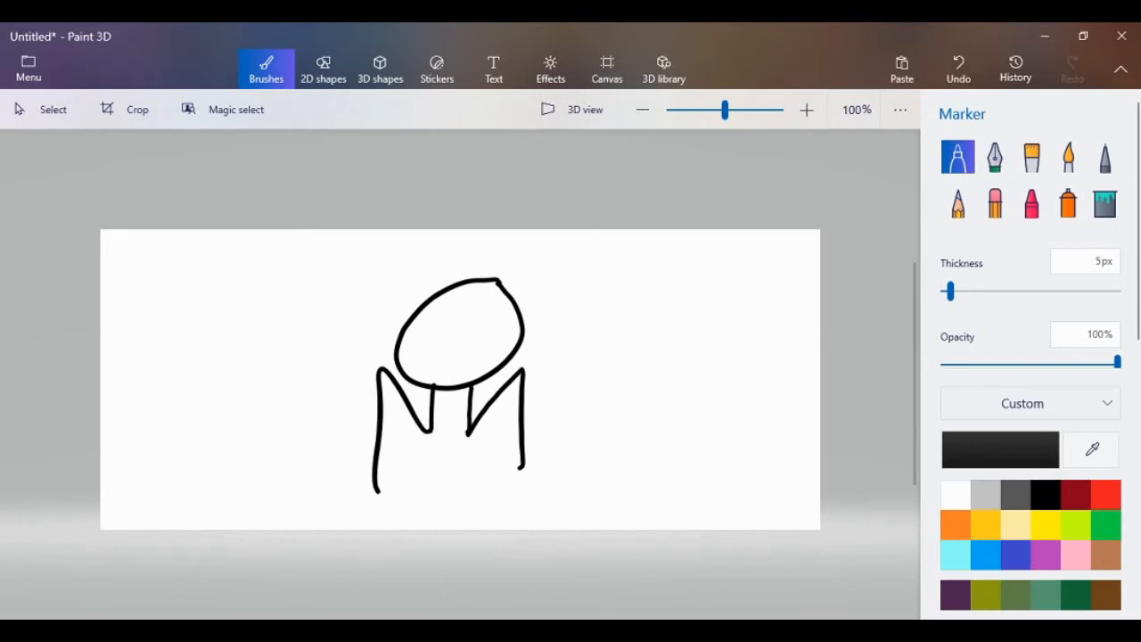
key(ctrl+z)
key(ctrl+z)
key(ctrl+y)
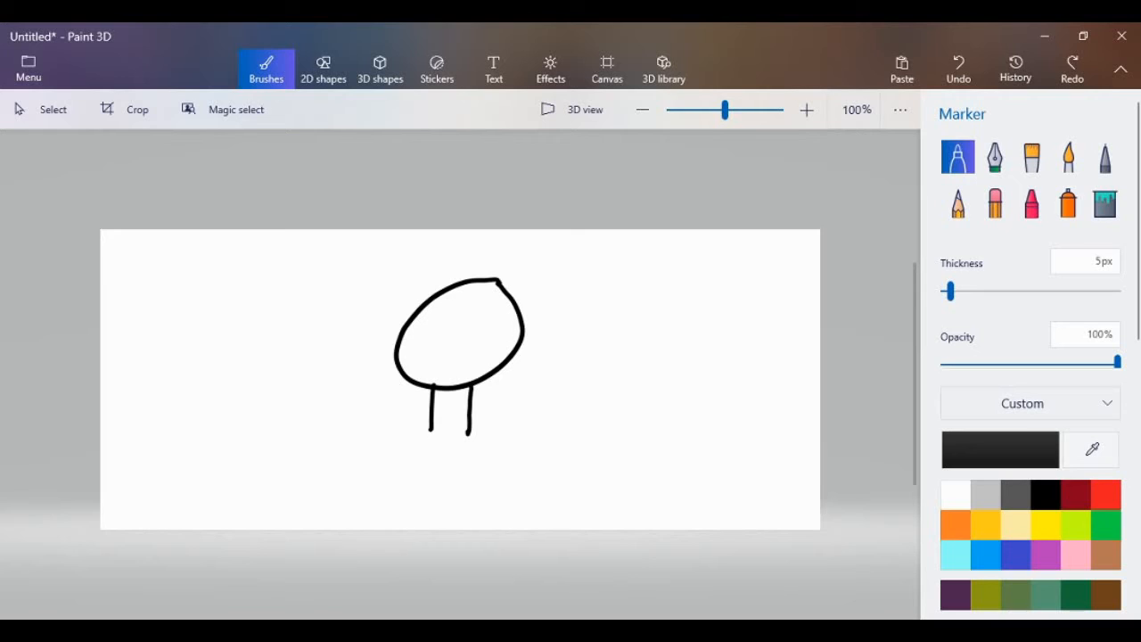
mouse_move(467, 435)
mouse_down()
mouse_move(513, 390)
mouse_move(535, 393)
mouse_move(530, 490)
mouse_up()
mouse_move(430, 431)
mouse_down()
mouse_move(397, 392)
mouse_move(374, 402)
mouse_move(372, 521)
mouse_up()
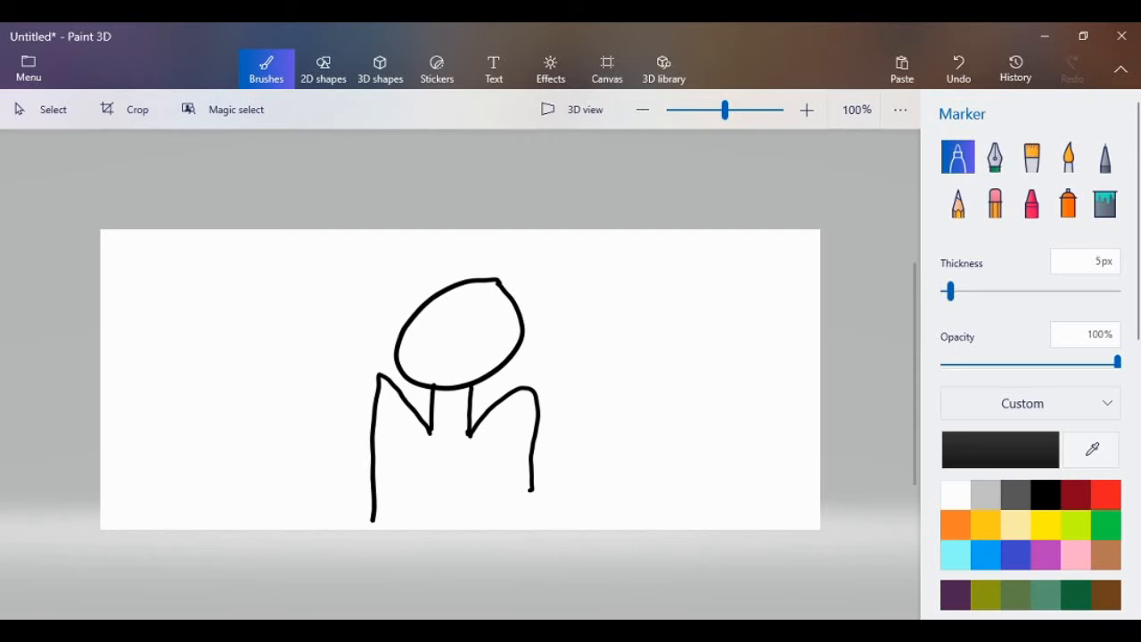
key(ctrl+z)
key(ctrl+z)
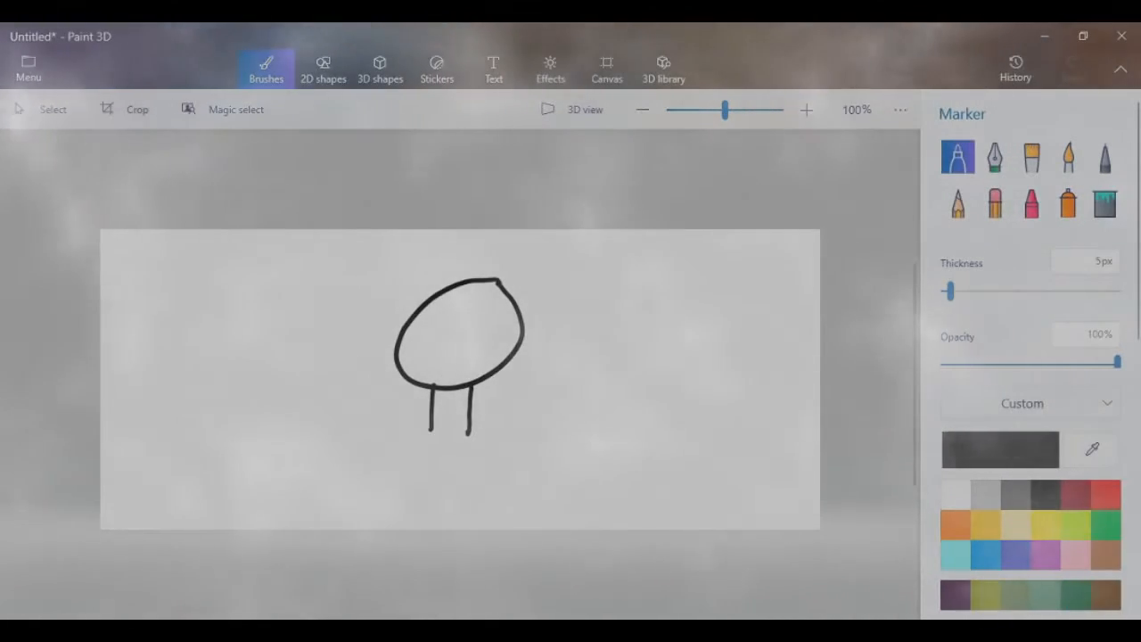
Try a narrow rounded body with arms, torso sides and a centre line below the neck, and undo it.
mouse_move(467, 434)
mouse_down()
mouse_move(497, 410)
mouse_move(532, 471)
mouse_move(533, 513)
mouse_up()
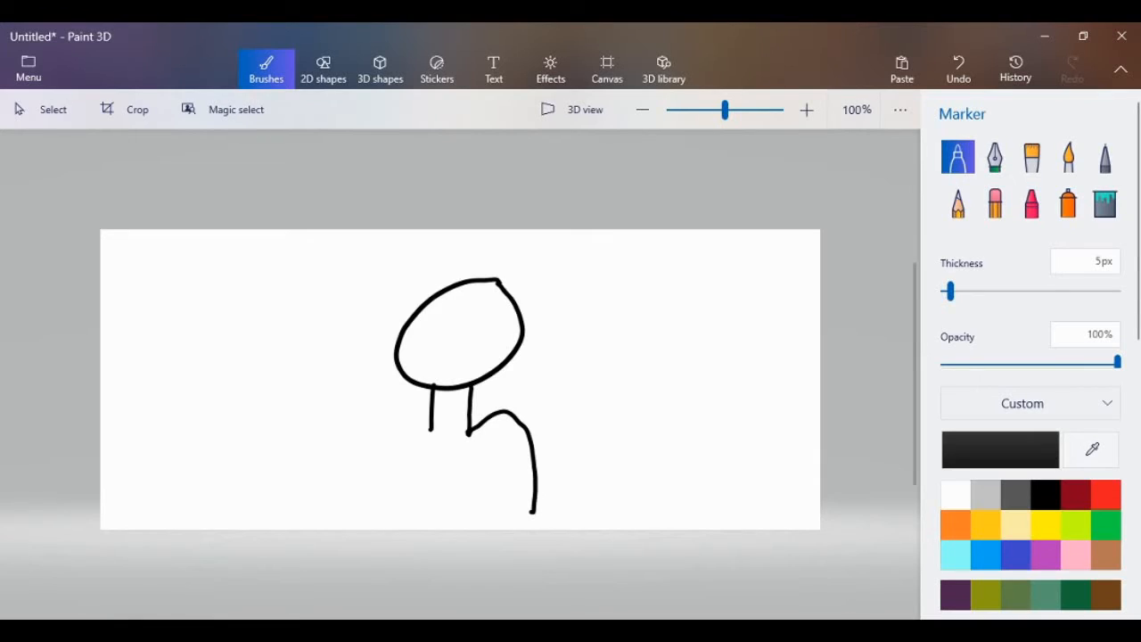
mouse_move(431, 428)
mouse_down()
mouse_move(410, 407)
mouse_move(389, 420)
mouse_move(384, 524)
mouse_up()
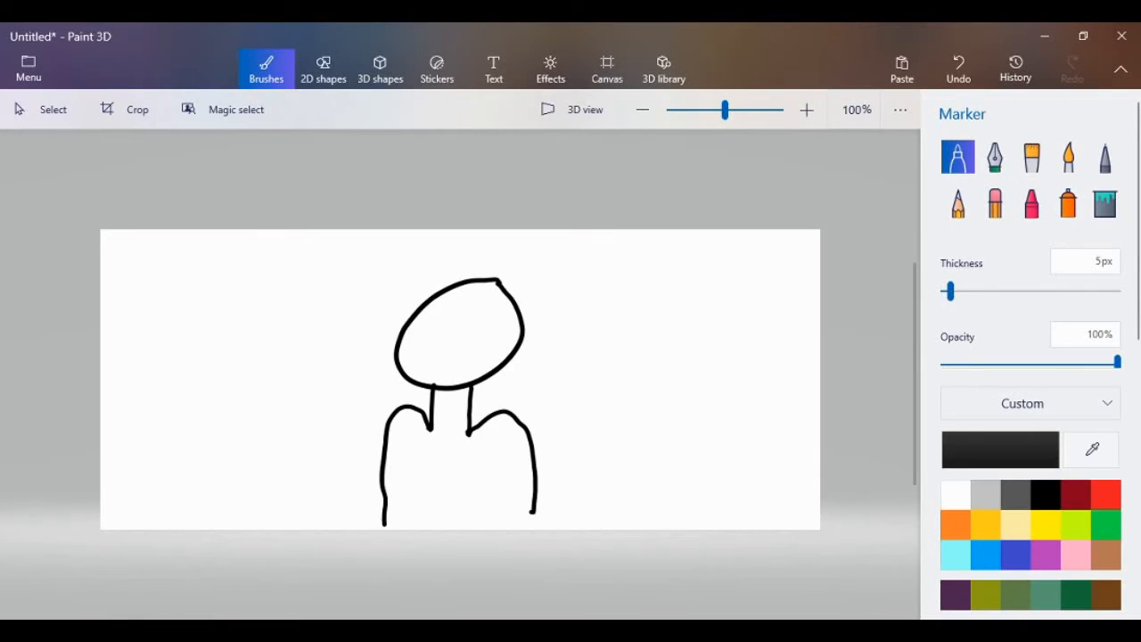
drag(532, 510, 500, 459)
drag(409, 525, 424, 455)
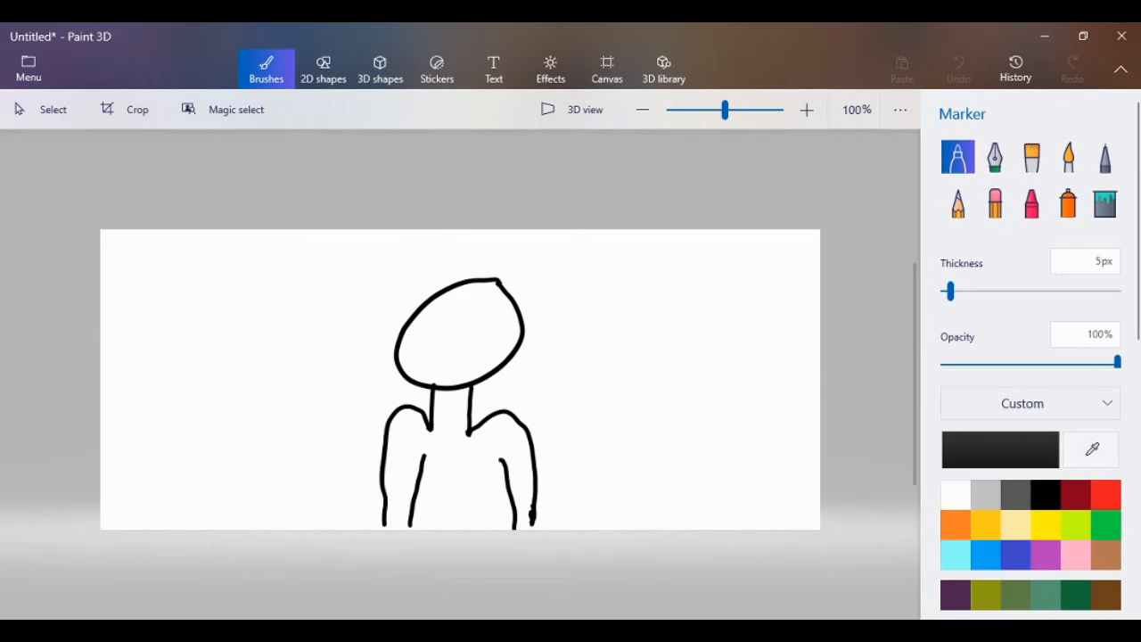
drag(500, 460, 494, 528)
drag(424, 455, 444, 528)
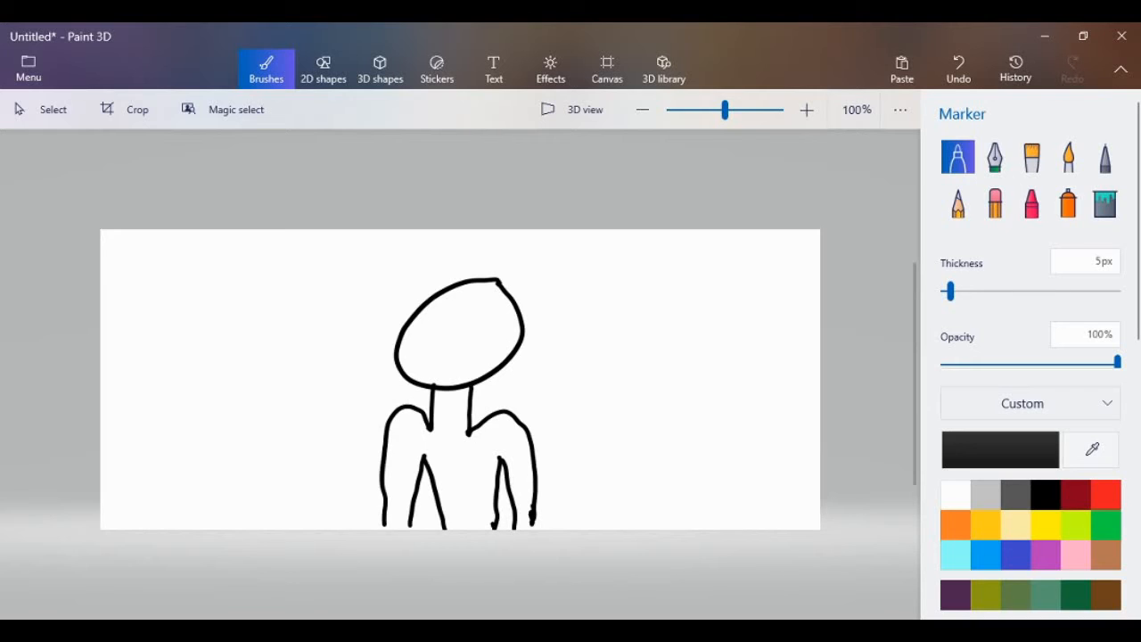
drag(465, 524, 449, 388)
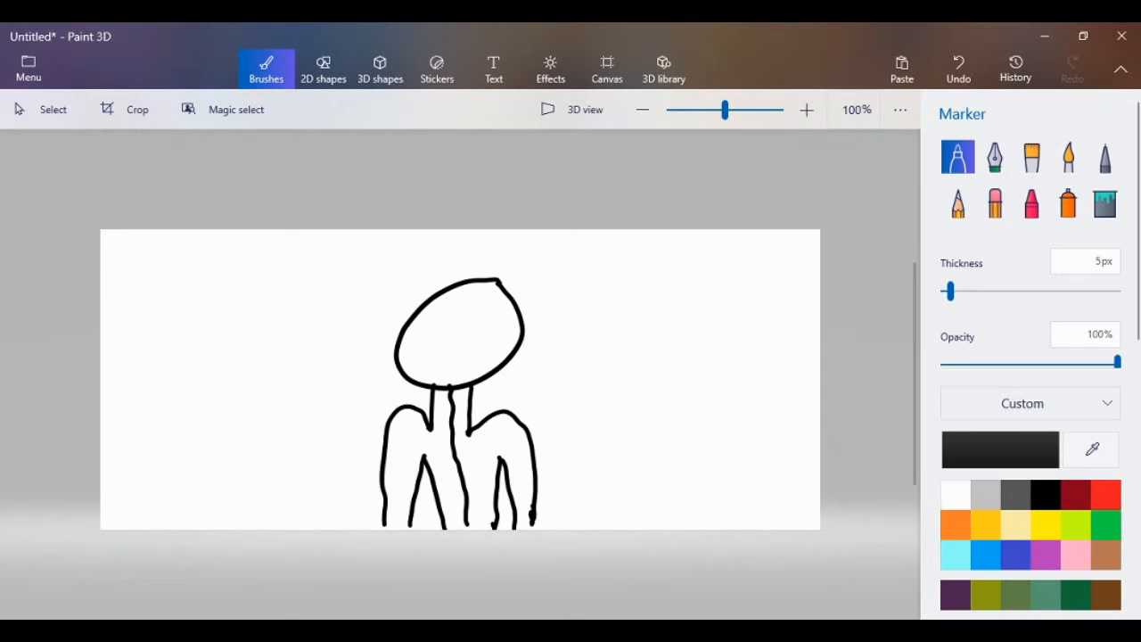
key(ctrl+z)
key(ctrl+z)
key(ctrl+z)
key(ctrl+z)
key(ctrl+z)
key(ctrl+z)
key(ctrl+z)
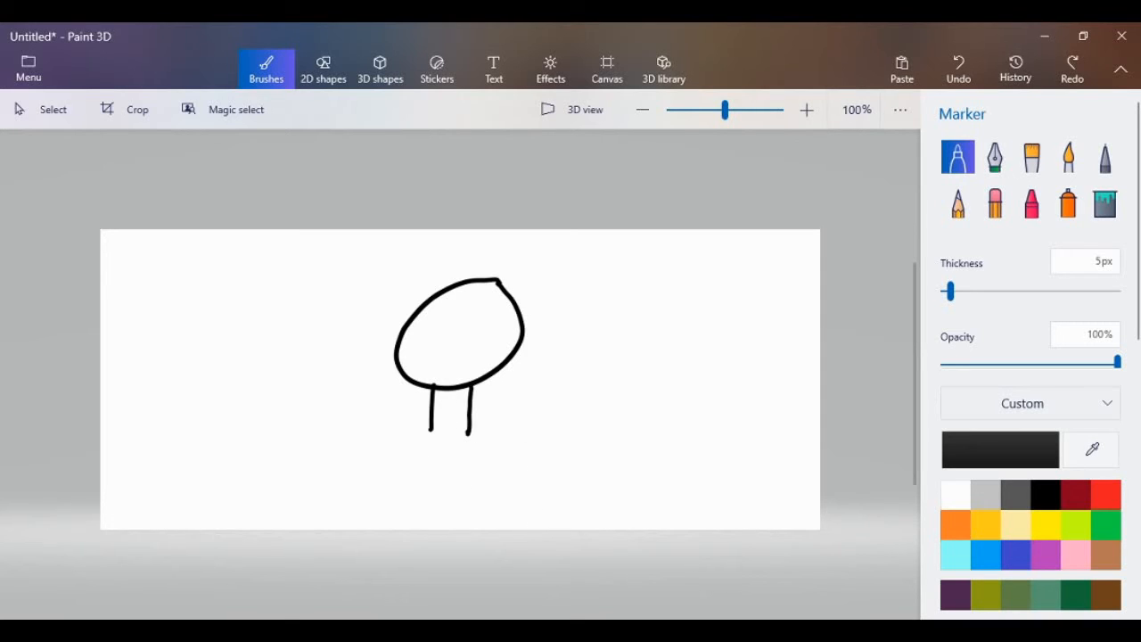
Draw curved shoulders below the neck with outer arm lines and pointed inner arm lines reaching the canvas's lower edge.
mouse_move(467, 434)
mouse_down()
mouse_move(499, 406)
mouse_move(539, 400)
mouse_move(564, 450)
mouse_move(564, 528)
mouse_up()
mouse_move(426, 421)
mouse_down()
mouse_move(356, 398)
mouse_move(339, 439)
mouse_move(334, 528)
mouse_move(376, 491)
mouse_move(391, 443)
mouse_move(407, 528)
mouse_up()
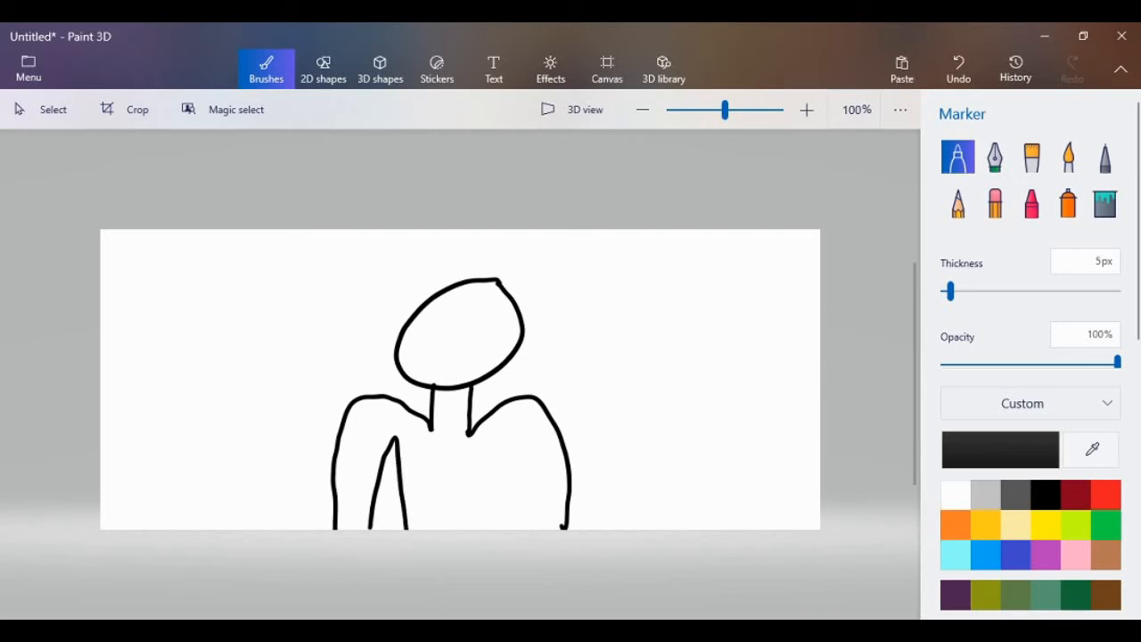
mouse_move(497, 527)
mouse_down()
mouse_move(517, 446)
mouse_move(529, 528)
mouse_up()
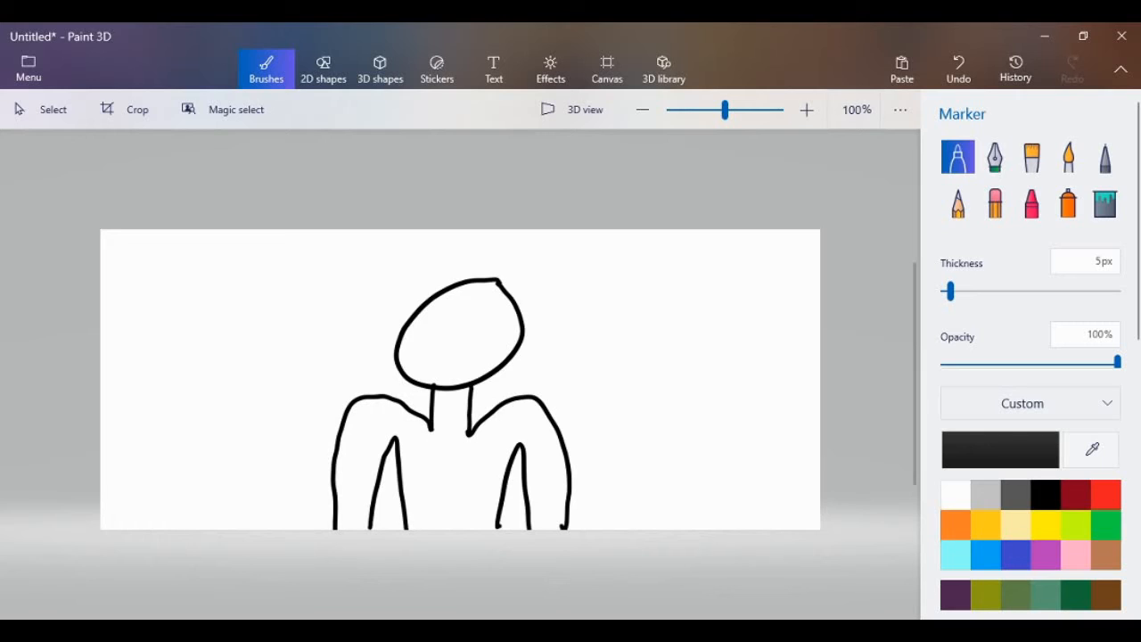
Add a small dot on one arm, a chest line, a collar line and a sleeve edge across each arm.
drag(532, 486, 538, 478)
drag(399, 465, 506, 473)
drag(435, 412, 477, 410)
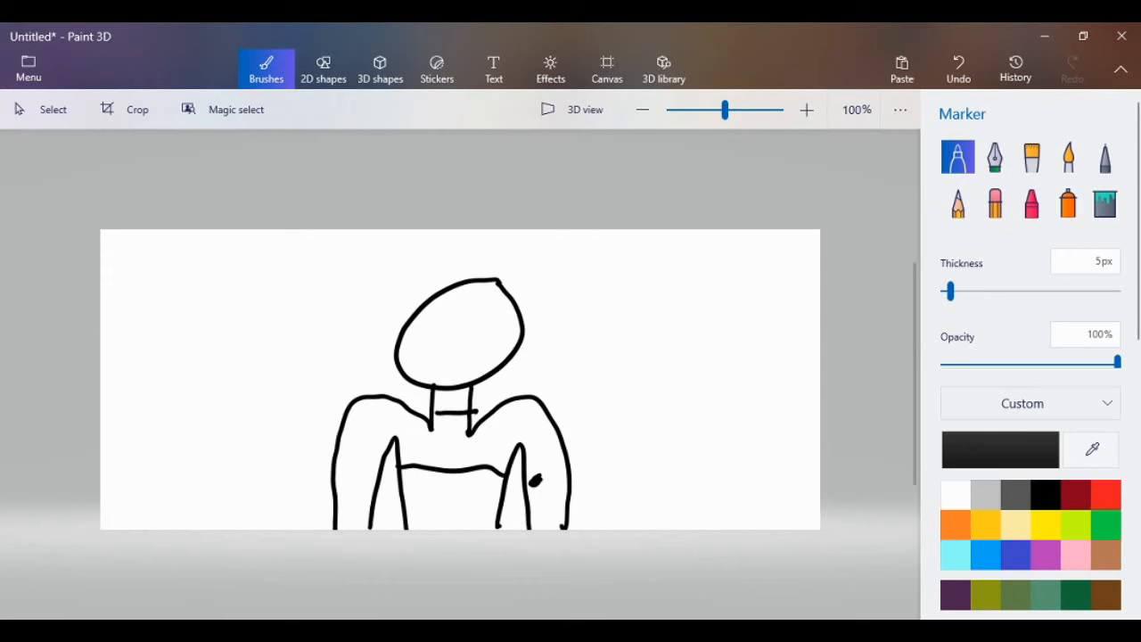
drag(559, 432, 524, 459)
drag(342, 427, 381, 459)
Fill the shirt above the chest line and the torso below it with red.
click(1105, 493)
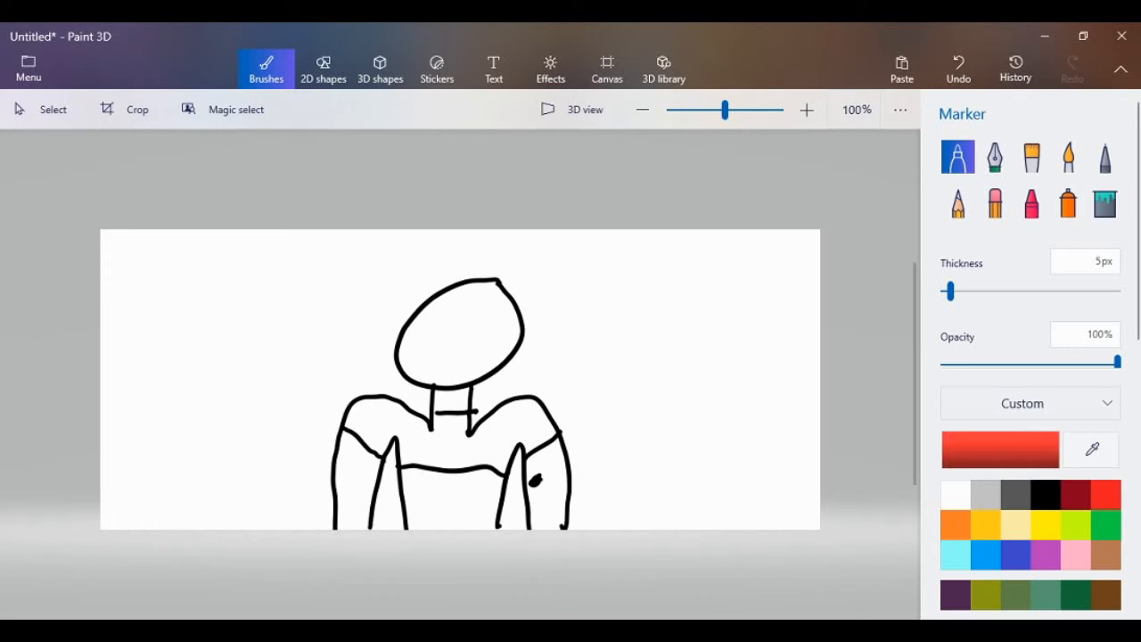
click(1105, 201)
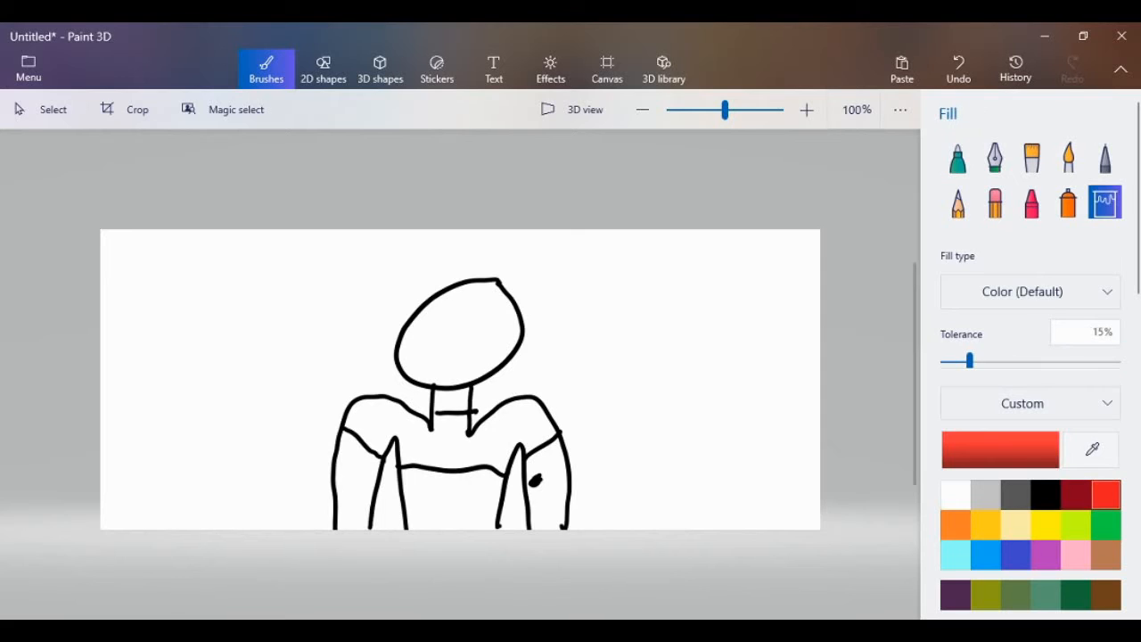
click(455, 442)
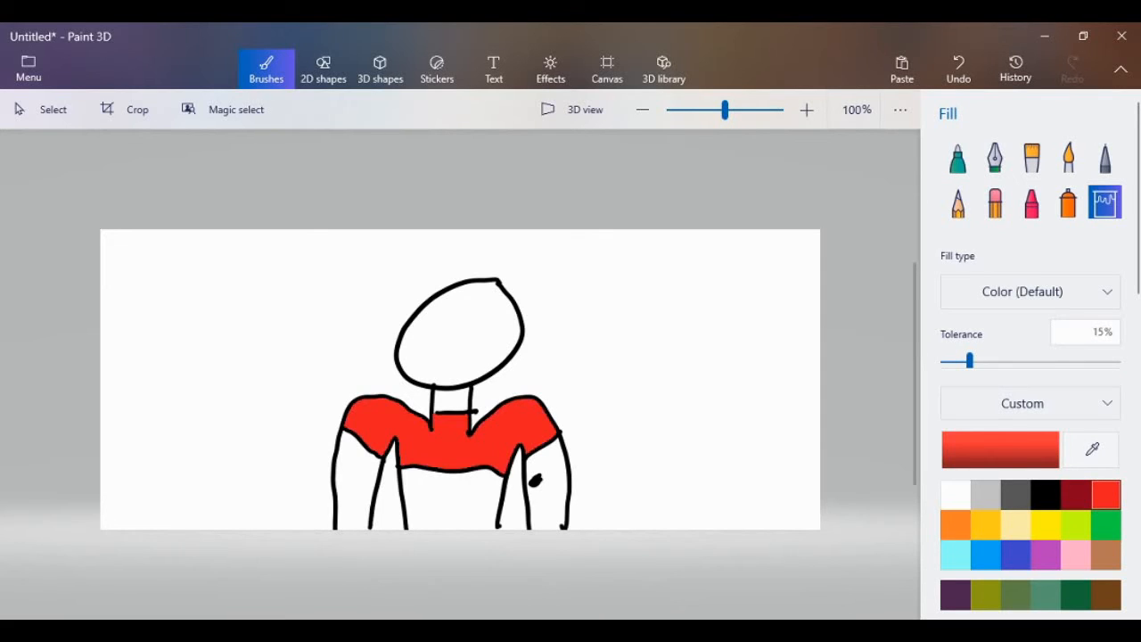
click(453, 498)
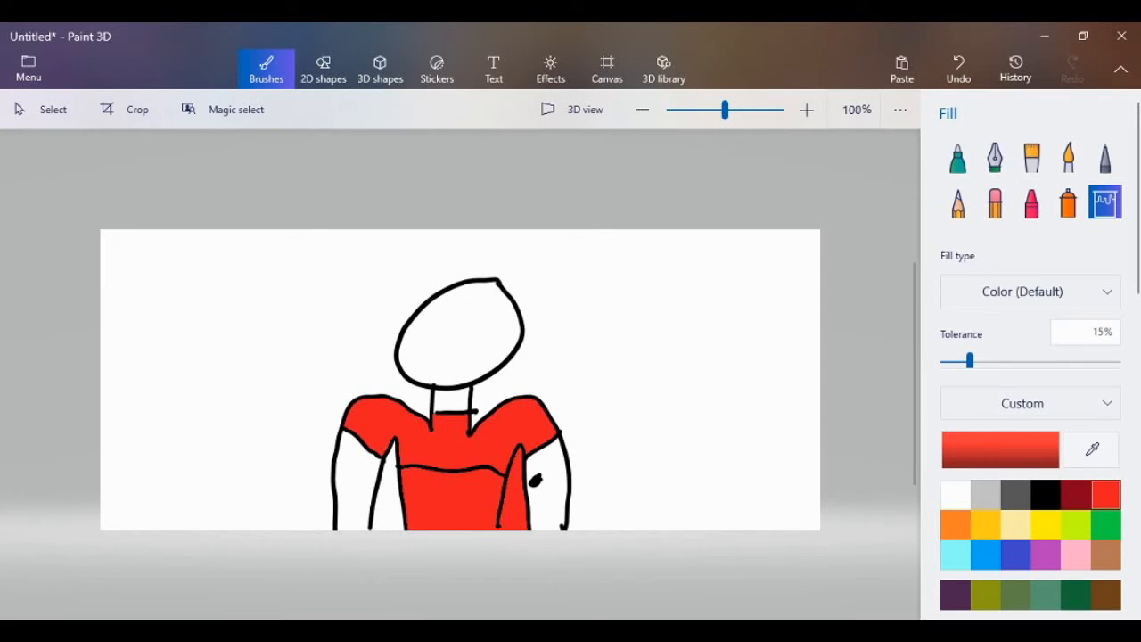
Set the colour to black, try erasing beside the torso at 70 px, and undo the erasing and both red fills.
click(1046, 493)
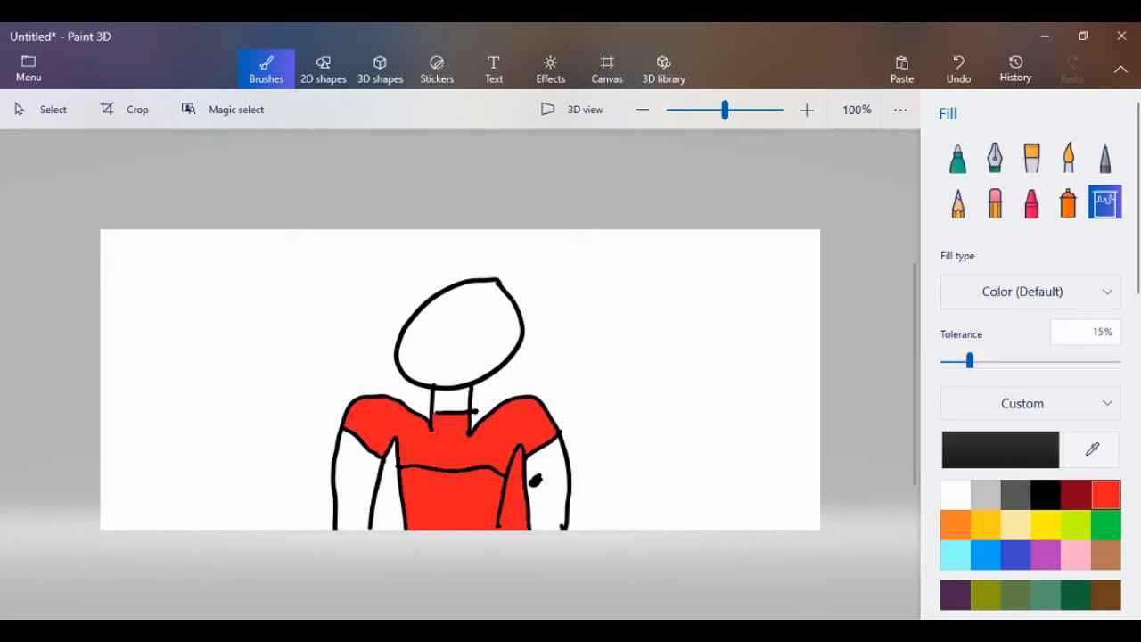
click(984, 495)
click(1046, 495)
click(995, 202)
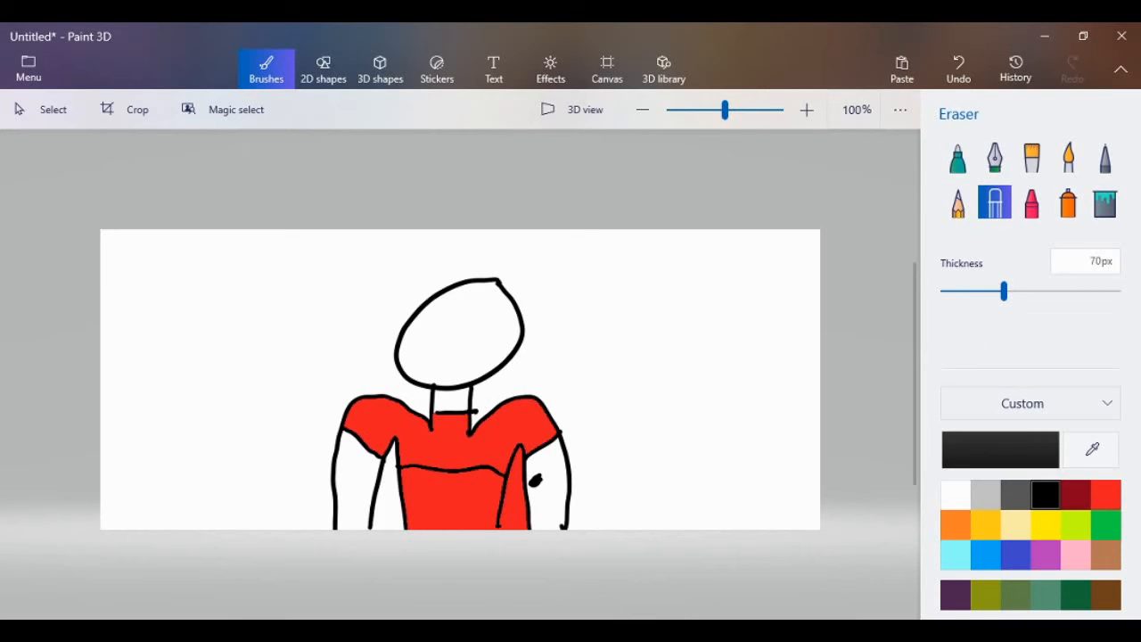
drag(519, 510, 511, 499)
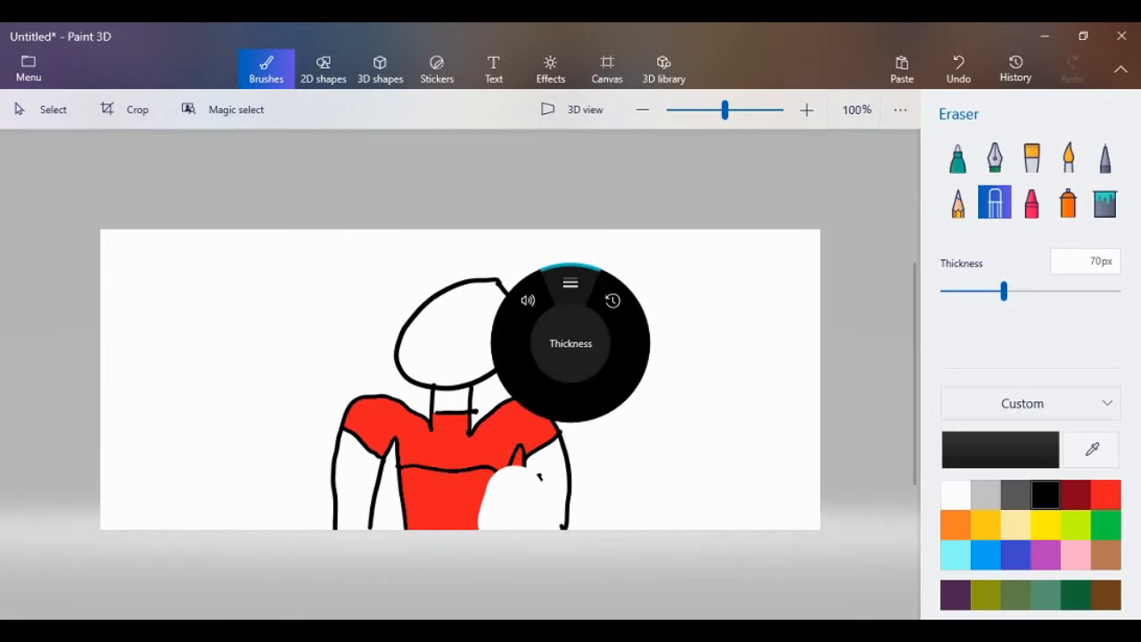
key(ctrl+z)
key(ctrl+z)
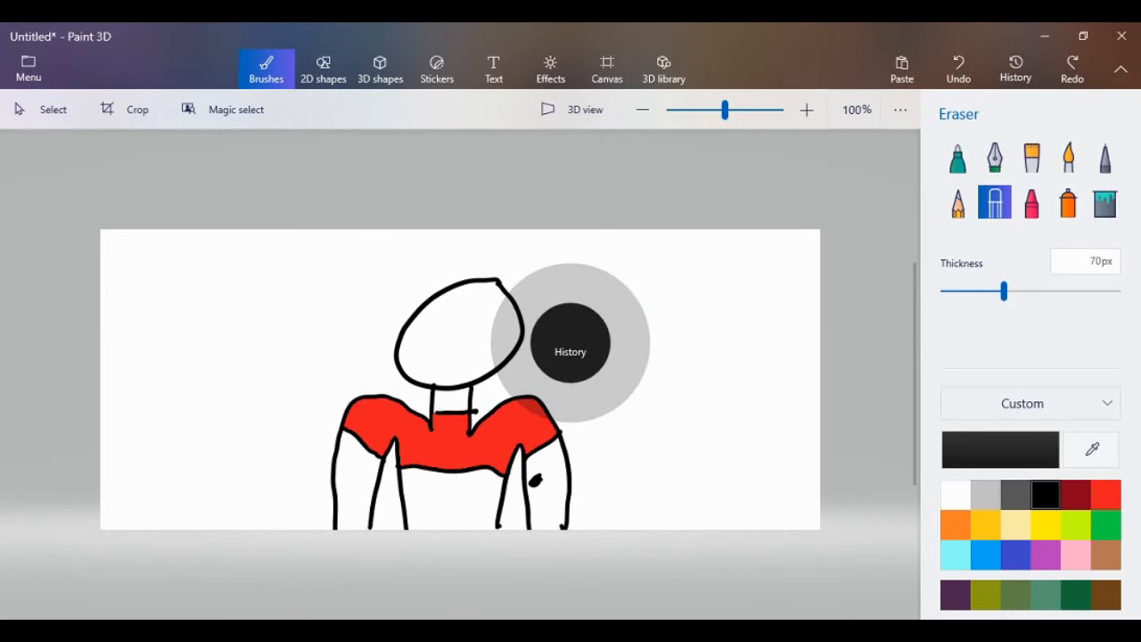
key(ctrl+z)
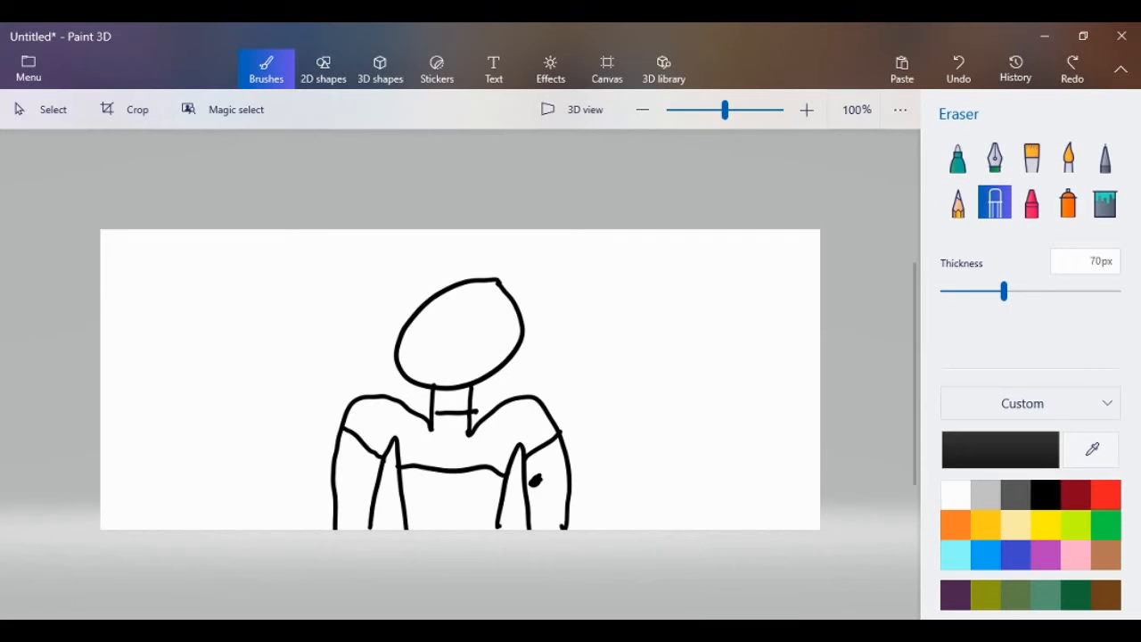
Draw a zigzag hairline across the head with the black Marker and fill the hair with light brown.
click(957, 157)
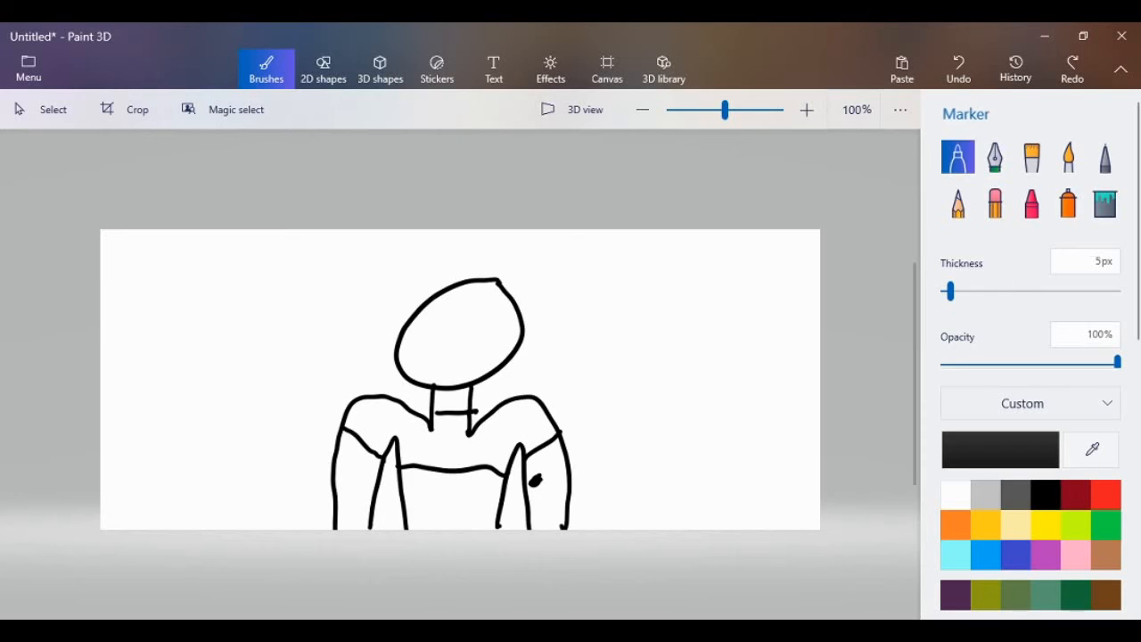
mouse_move(418, 338)
mouse_down()
mouse_move(429, 305)
mouse_move(517, 305)
mouse_up()
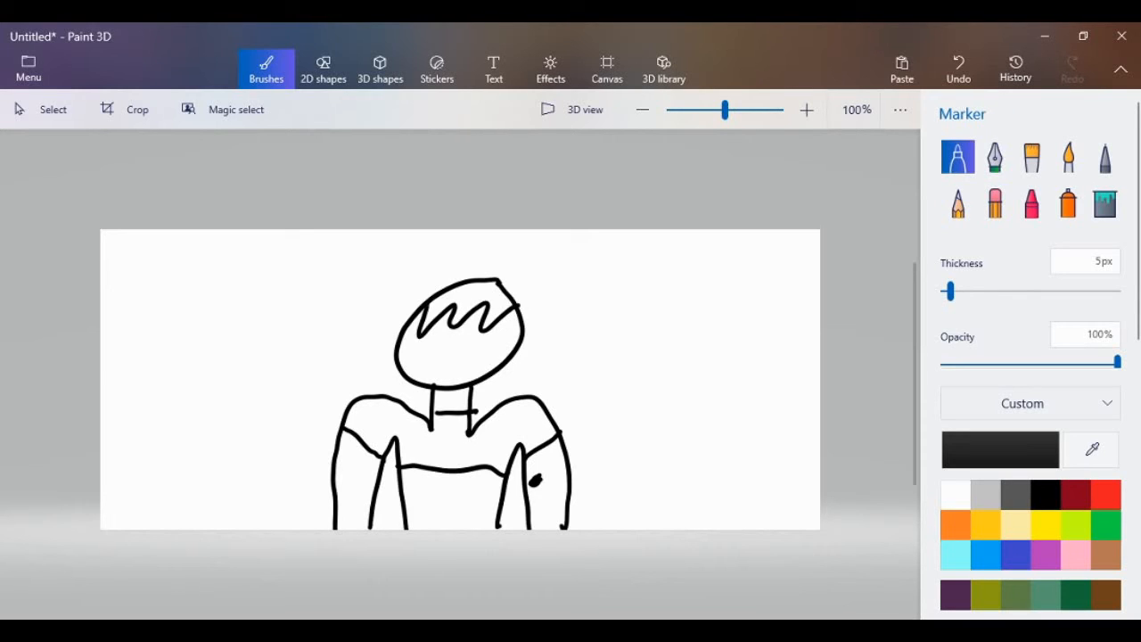
click(1105, 554)
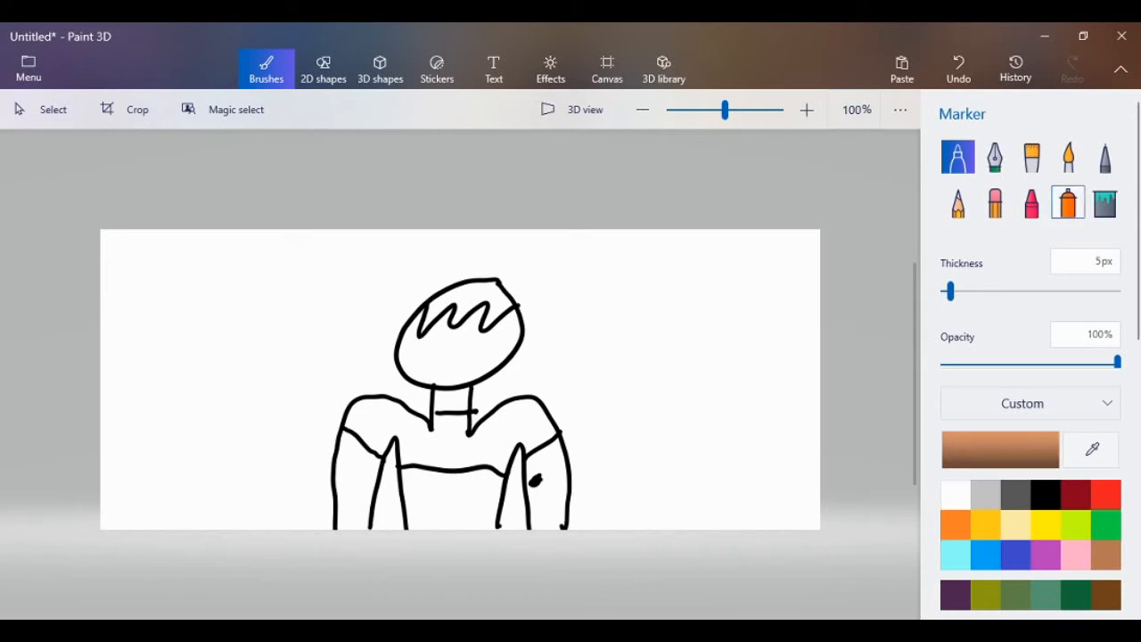
click(1105, 204)
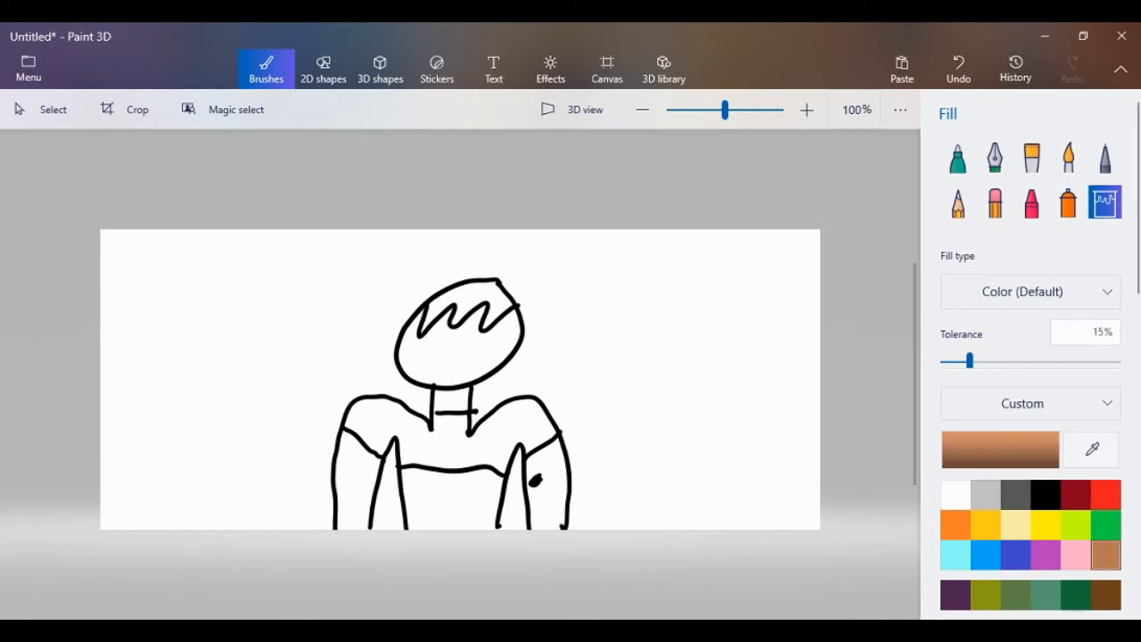
click(472, 293)
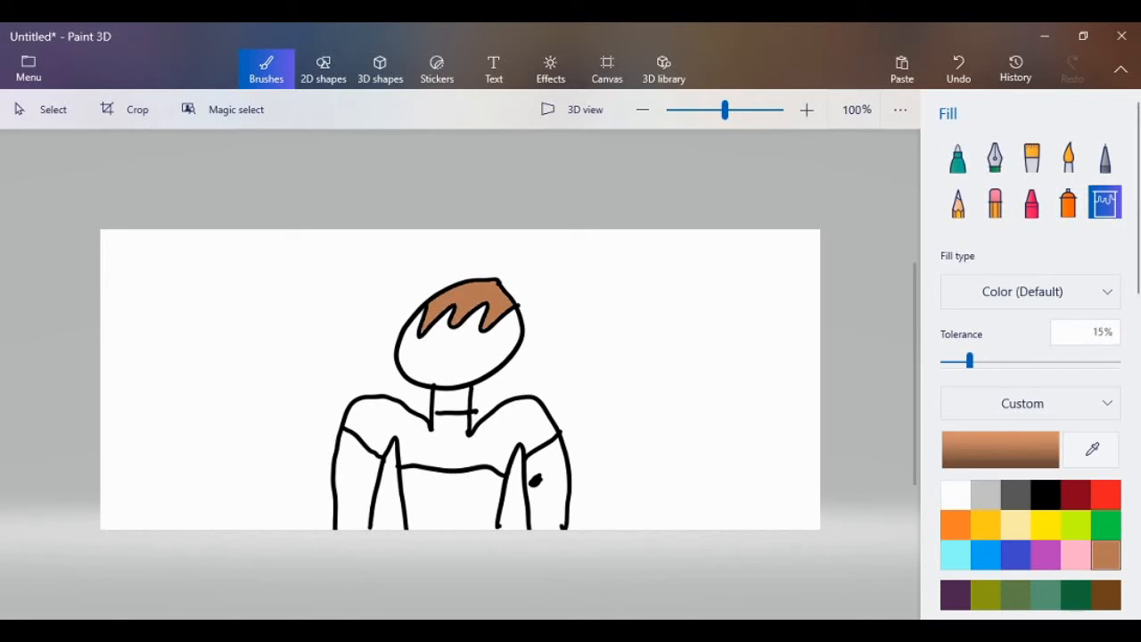
Draw two oval eyes with filled pupils below the hair using the black Marker.
click(1046, 495)
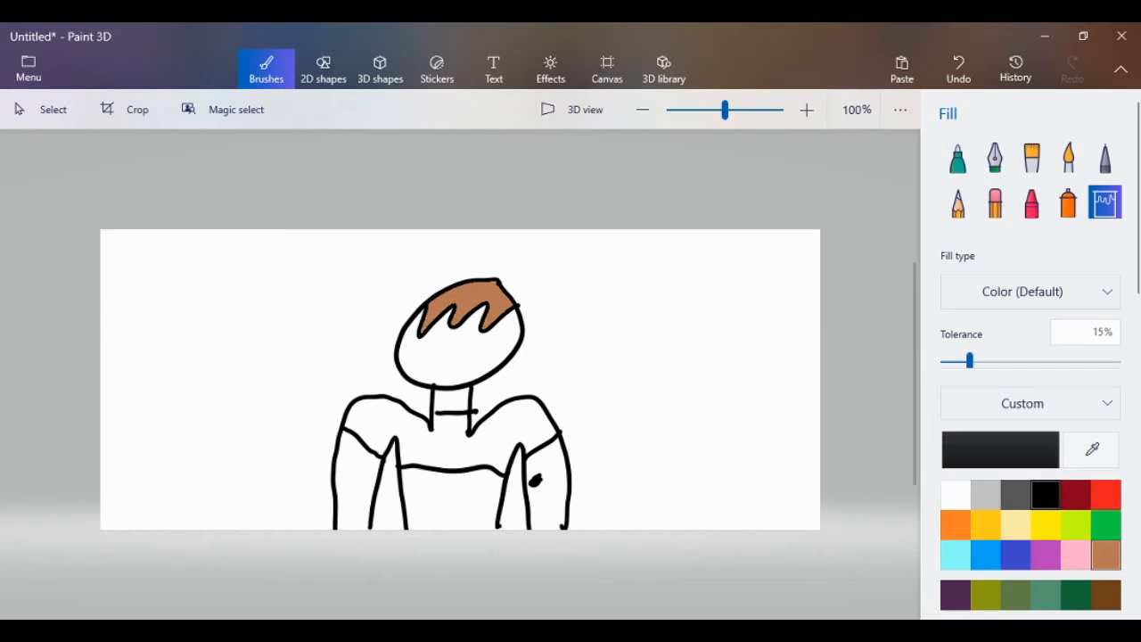
click(957, 157)
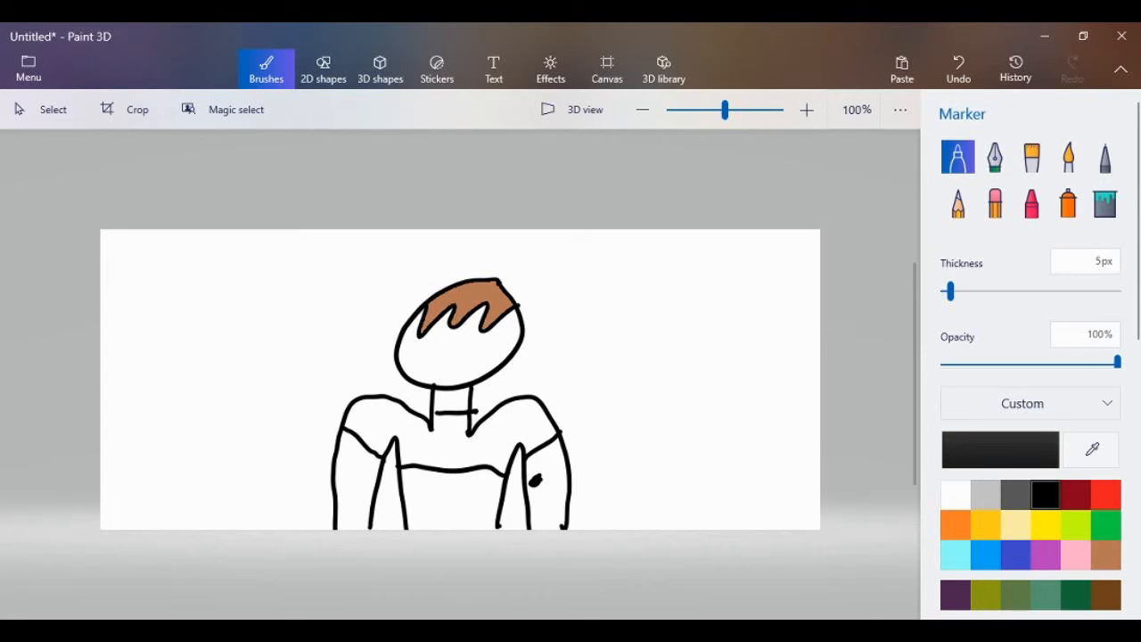
mouse_move(436, 335)
mouse_down()
mouse_move(425, 355)
mouse_move(441, 369)
mouse_move(439, 336)
mouse_move(469, 365)
mouse_move(481, 337)
mouse_up()
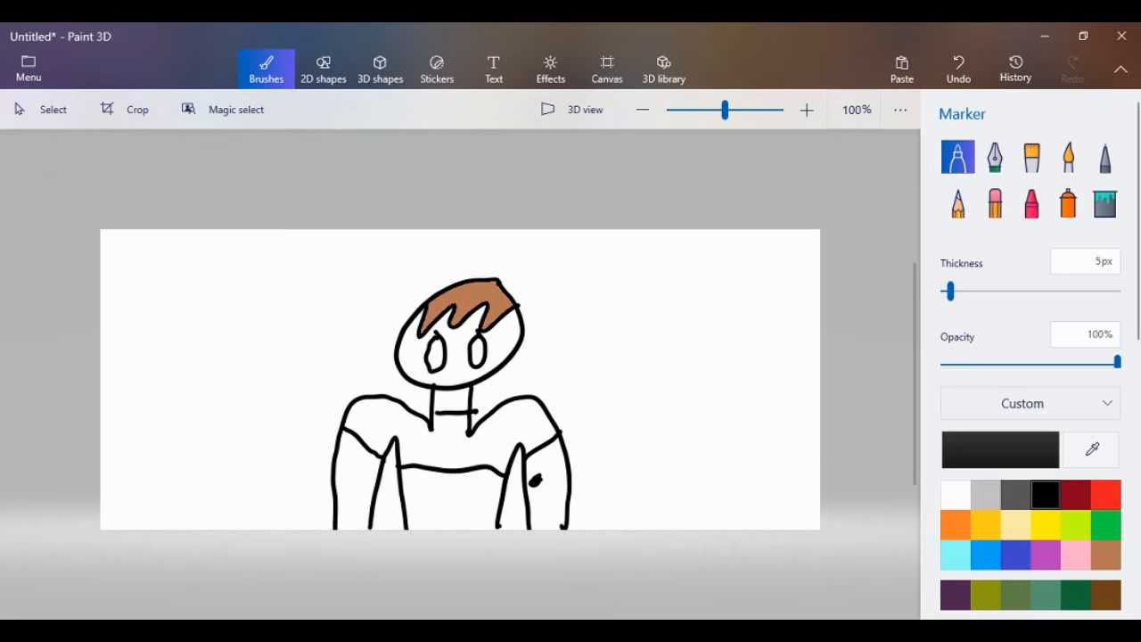
mouse_move(428, 357)
mouse_down()
mouse_move(443, 355)
mouse_move(434, 364)
mouse_up()
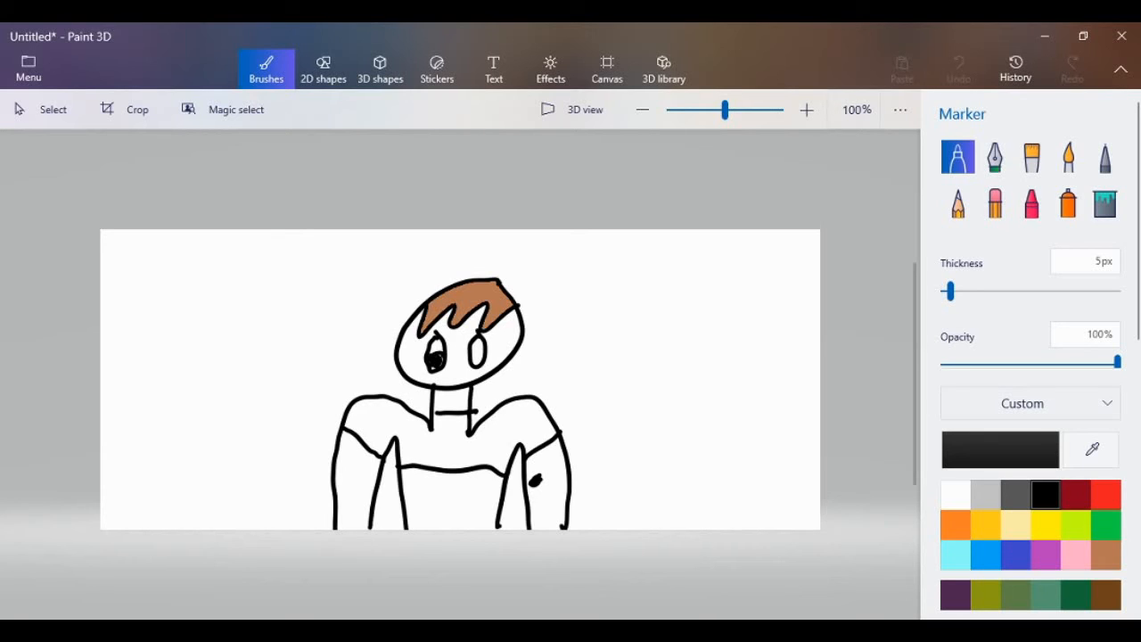
drag(475, 347, 478, 361)
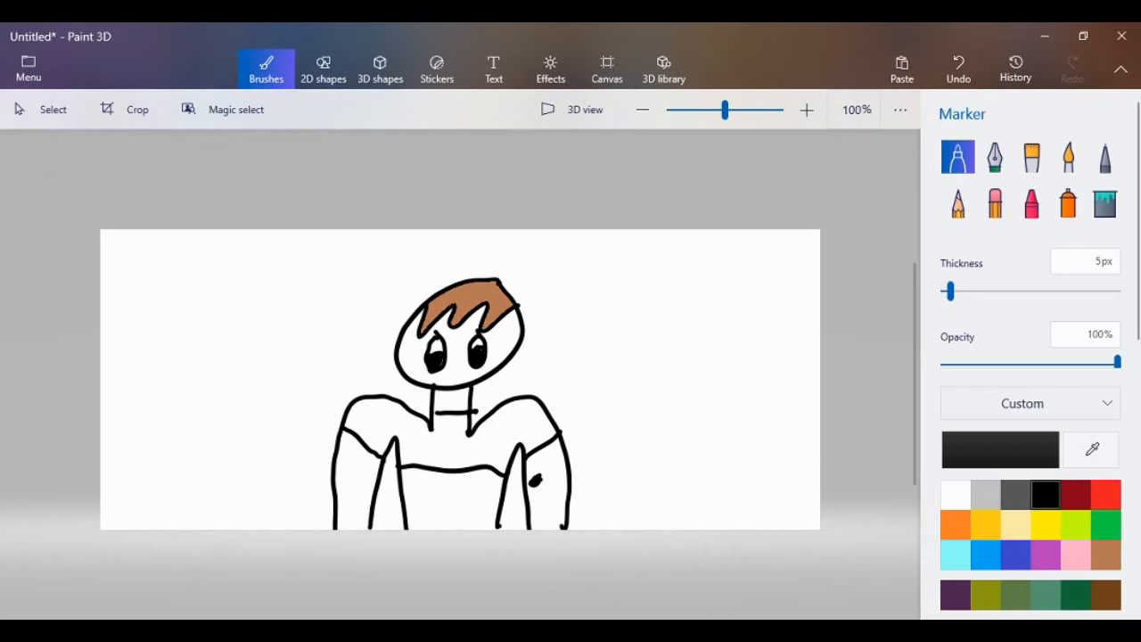
Draw a separate domed shape beside the figure with a slanted edge, two pointed teeth and a small oval with a dot.
mouse_move(629, 294)
mouse_down()
mouse_move(747, 324)
mouse_move(674, 427)
mouse_up()
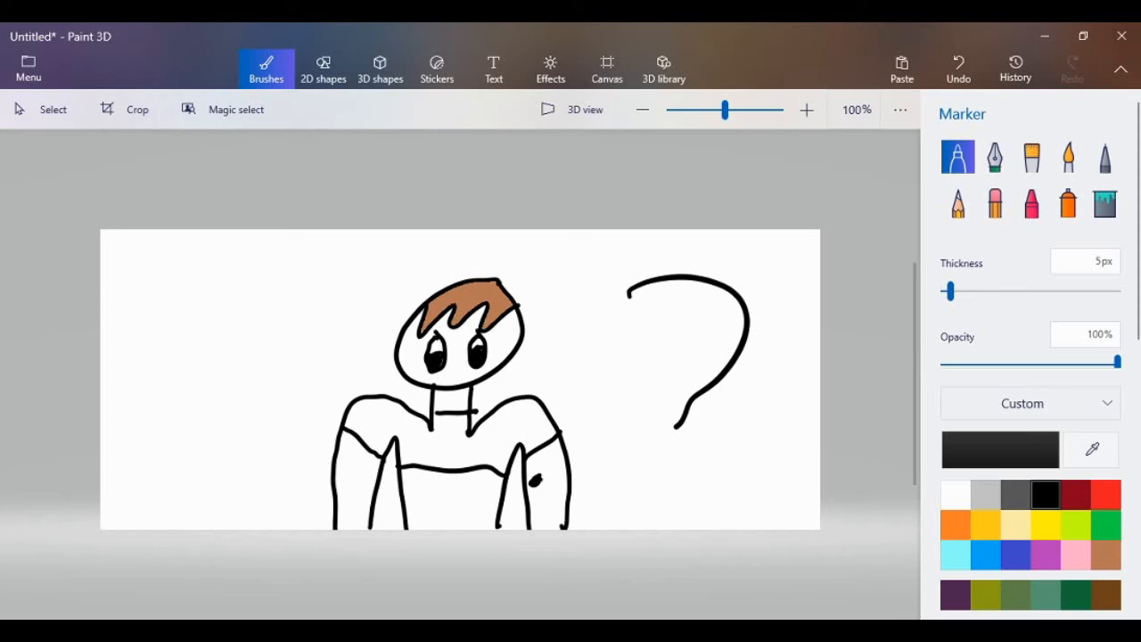
drag(628, 294, 703, 396)
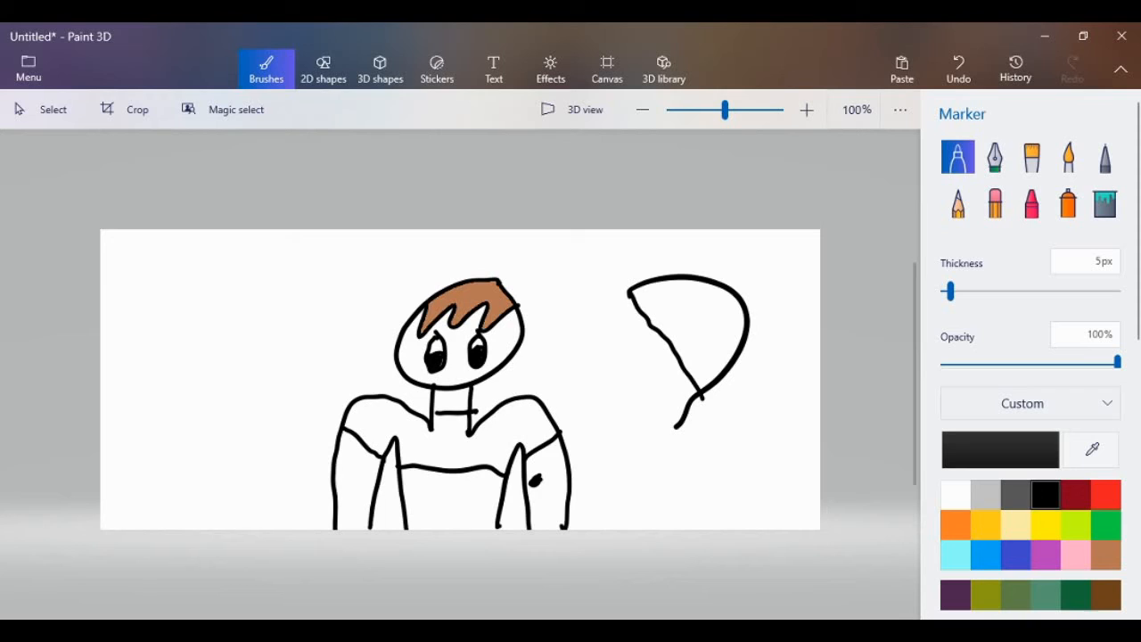
mouse_move(639, 309)
mouse_down()
mouse_move(641, 343)
mouse_move(652, 329)
mouse_move(667, 377)
mouse_move(696, 374)
mouse_up()
mouse_move(761, 356)
mouse_down()
mouse_move(733, 374)
mouse_move(761, 382)
mouse_move(764, 353)
mouse_up()
click(749, 369)
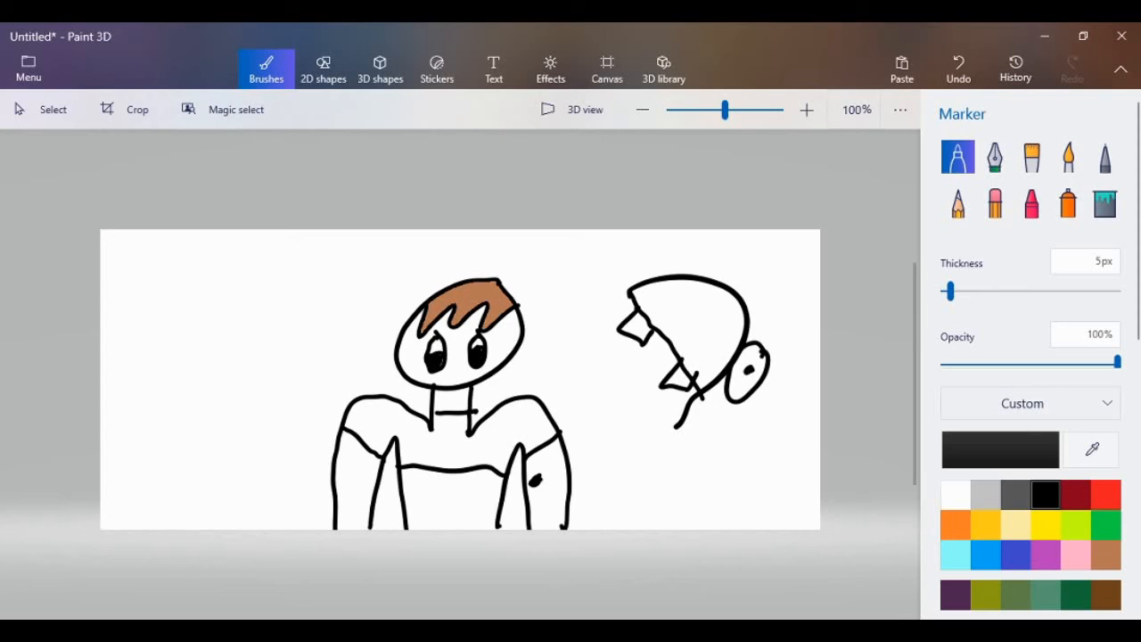
Fill the domed shape beside the figure with dark green.
click(1076, 594)
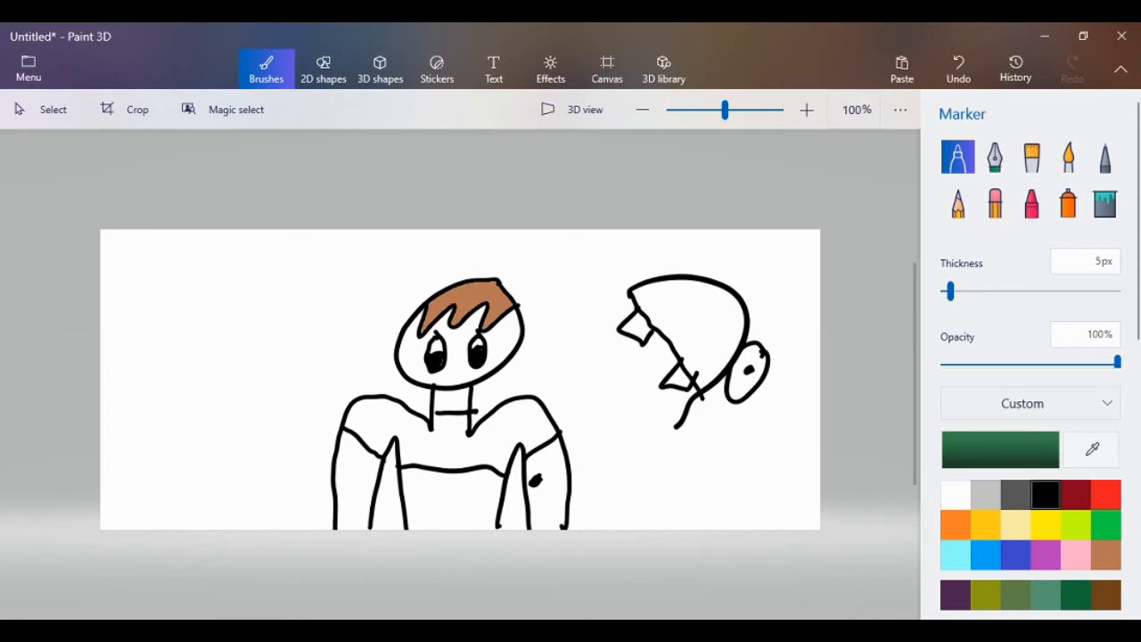
click(1104, 203)
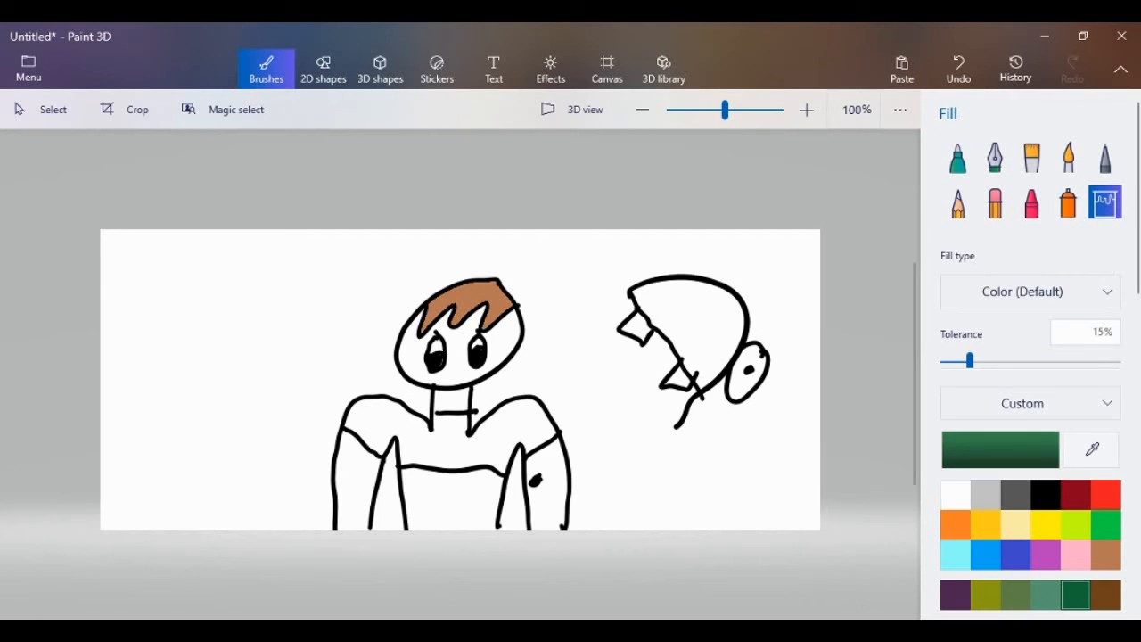
click(690, 320)
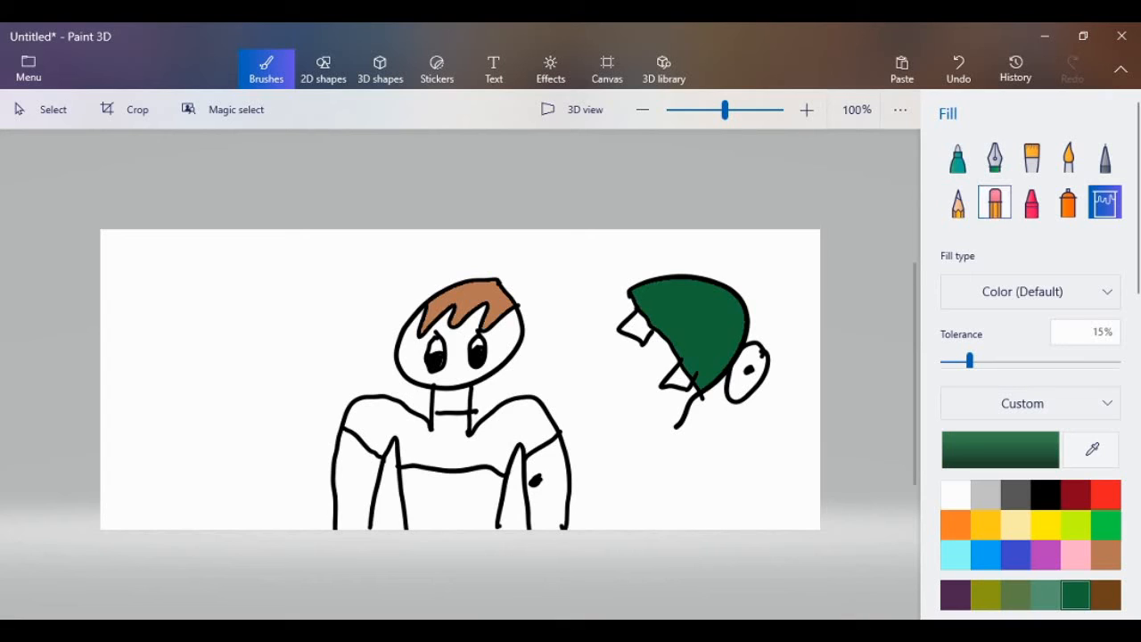
Erase the green shape and the dot on the arm at 70 px, and reduce the eraser thickness to 50 px.
click(995, 202)
mouse_move(679, 428)
mouse_down()
mouse_move(704, 419)
mouse_move(739, 298)
mouse_up()
click(540, 480)
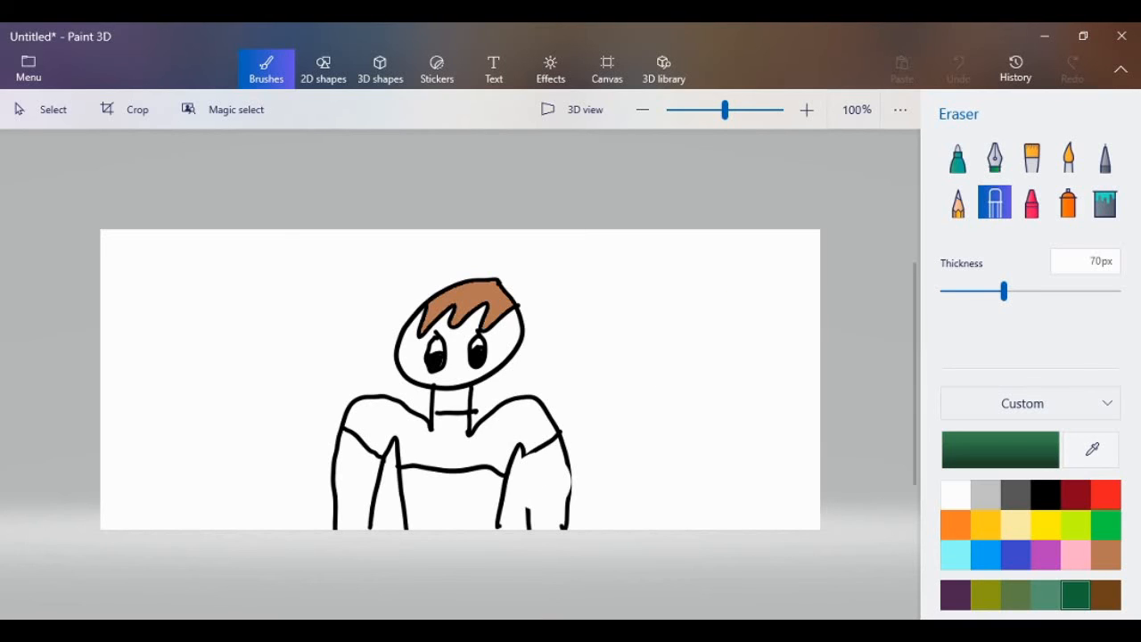
drag(1003, 290, 986, 290)
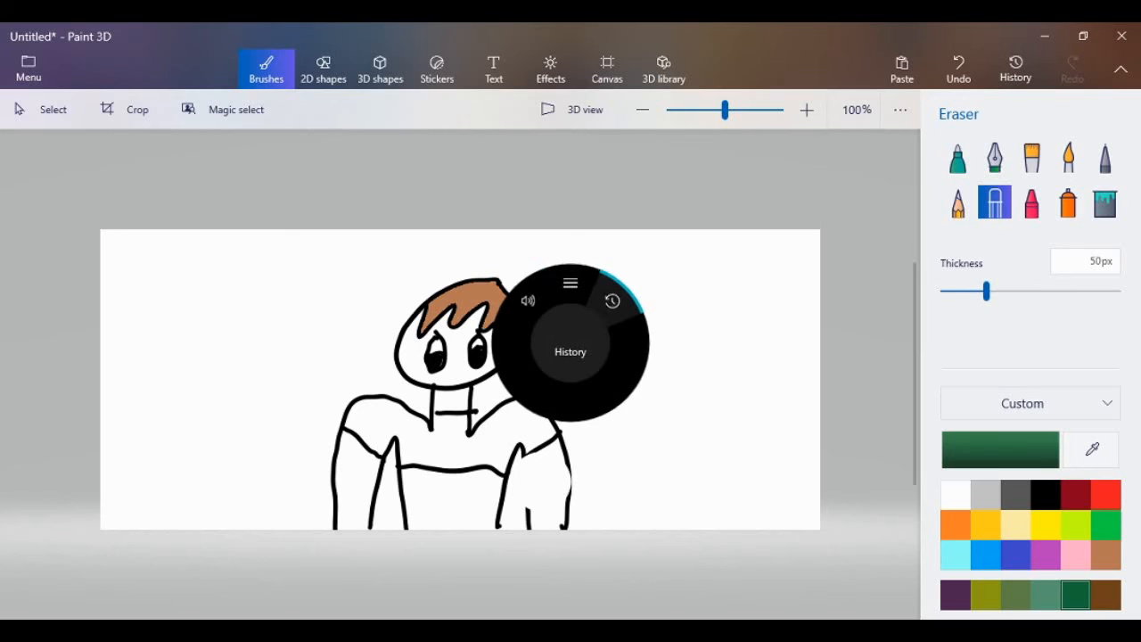
Undo the erasing, green shape, eyes, hair and clothing lines, back to the plain head, neck, shoulders and arms.
key(ctrl+z)
key(ctrl+z)
key(ctrl+z)
key(ctrl+z)
key(ctrl+z)
key(ctrl+z)
key(ctrl+z)
key(ctrl+z)
key(ctrl+z)
key(ctrl+z)
key(ctrl+z)
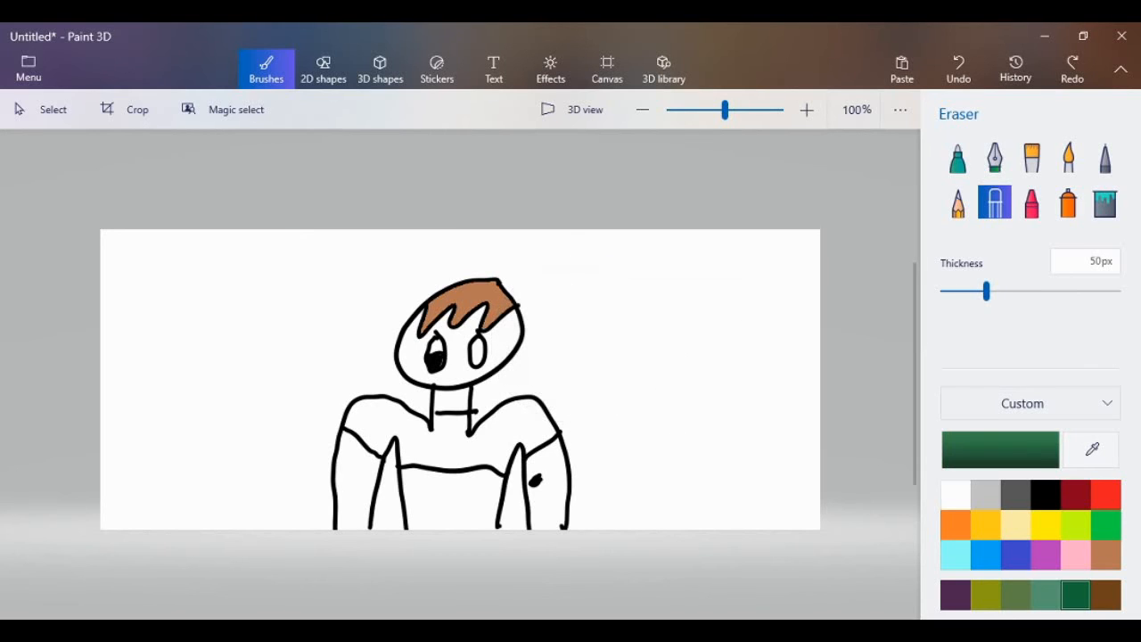
key(ctrl+z)
key(ctrl+z)
key(ctrl+z)
key(ctrl+z)
key(ctrl+z)
key(ctrl+z)
key(ctrl+z)
key(ctrl+z)
key(ctrl+z)
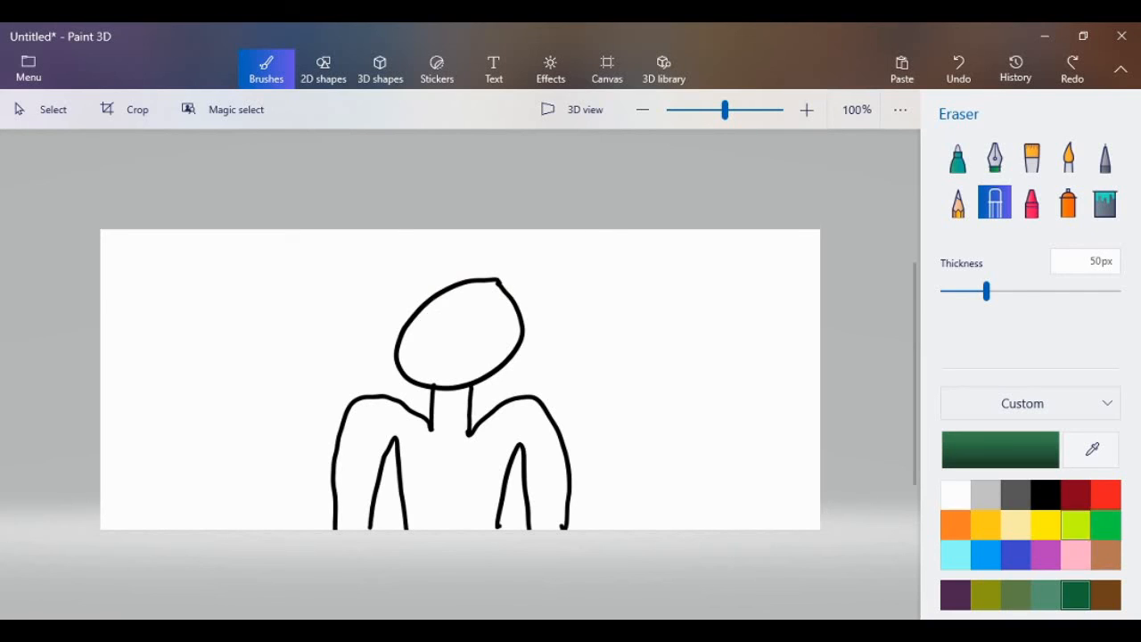
Draw two oval eyes with filled pupils and a curved smile on the head using the black 5 px Marker.
click(1045, 494)
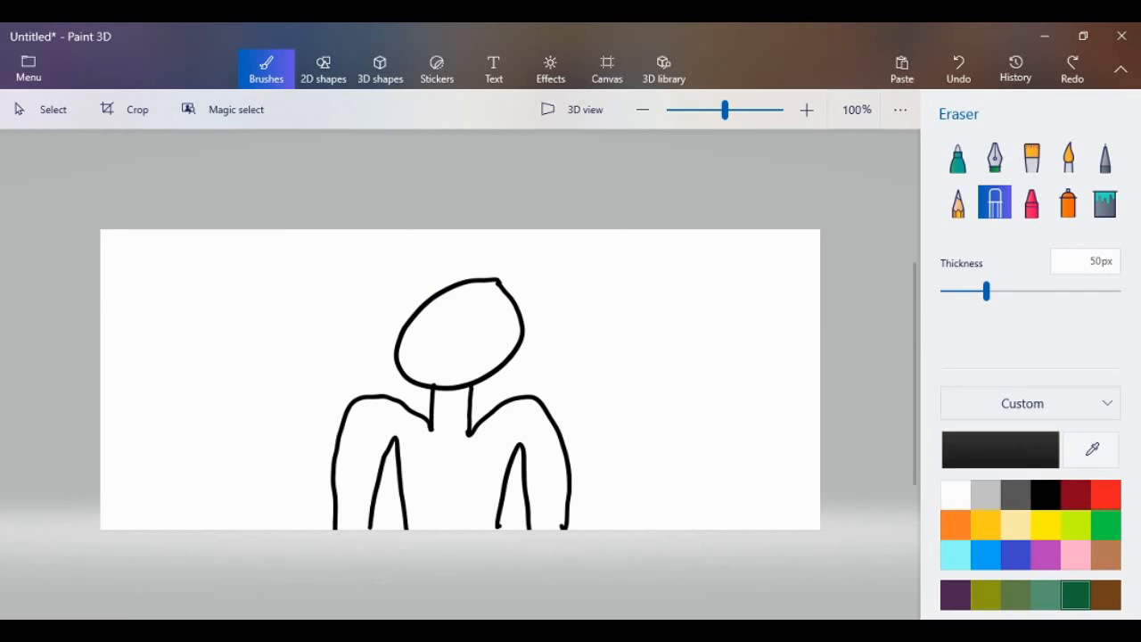
click(957, 156)
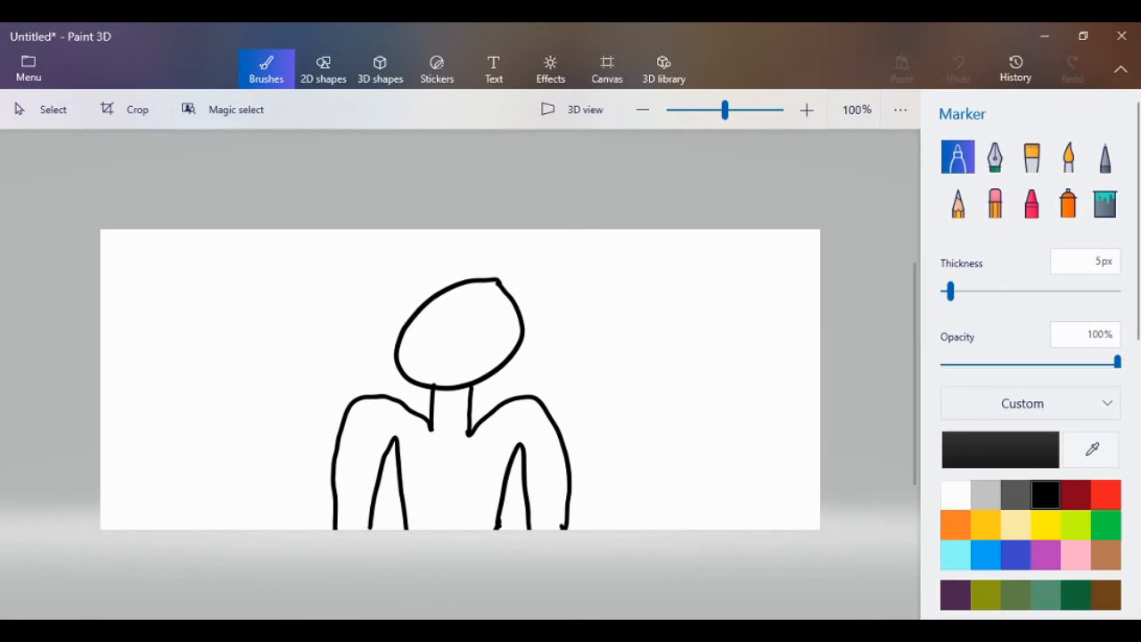
mouse_move(446, 305)
mouse_down()
mouse_move(436, 338)
mouse_move(452, 322)
mouse_move(446, 307)
mouse_move(480, 309)
mouse_move(478, 336)
mouse_move(492, 321)
mouse_move(490, 308)
mouse_move(443, 325)
mouse_move(486, 335)
mouse_up()
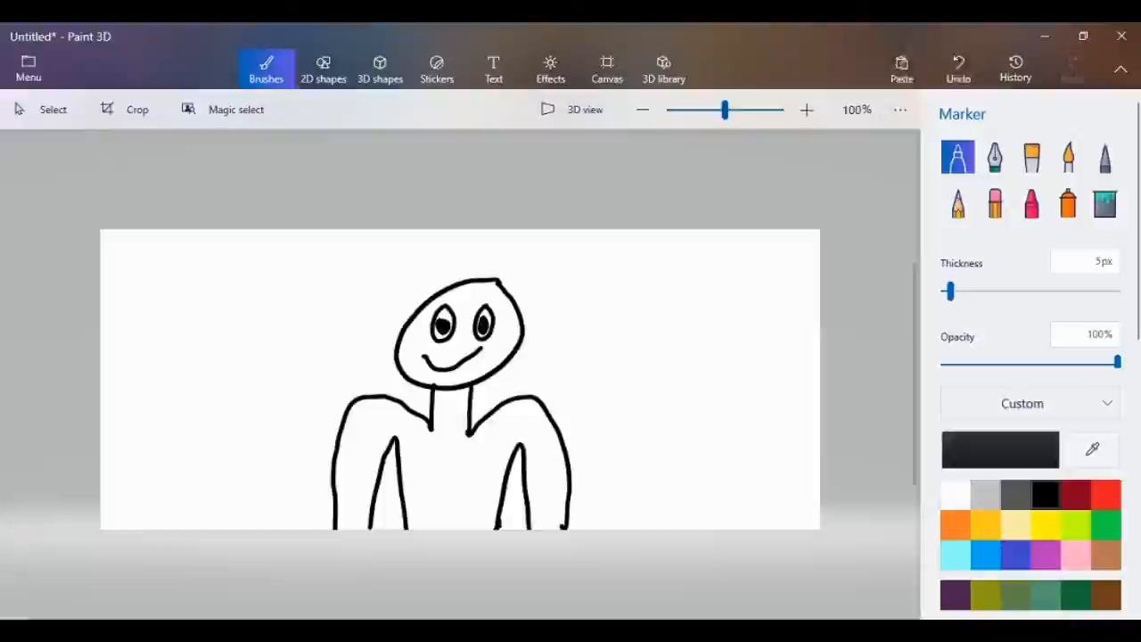
Draw a slanted sleeve line across each upper arm with the black 5 px Marker and fill the shirt and neck area with purple.
drag(559, 435, 526, 468)
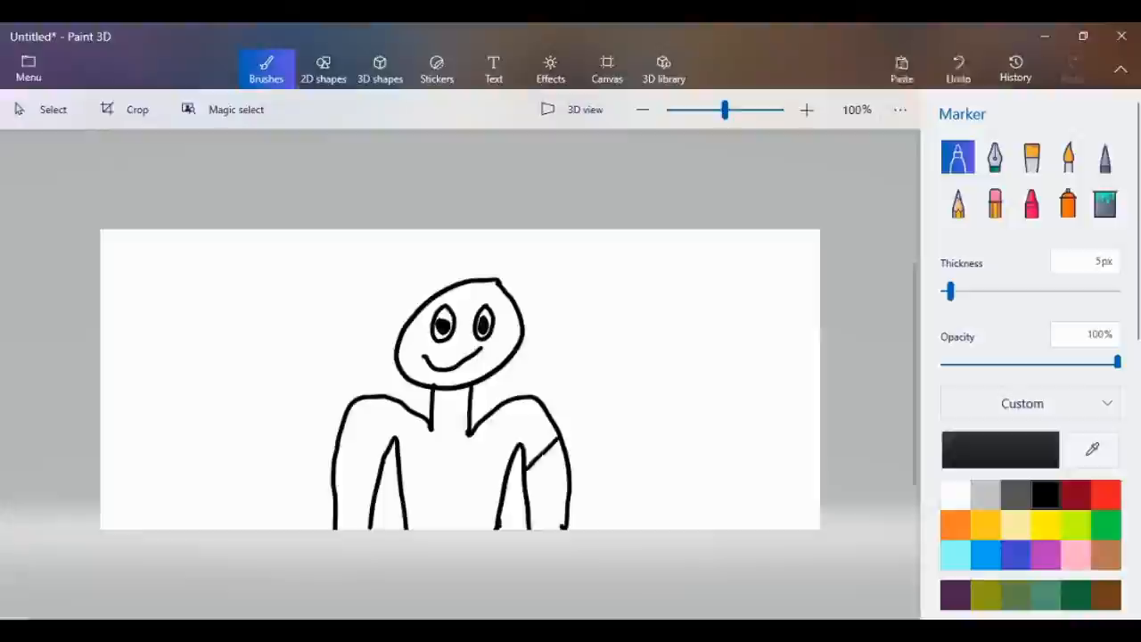
drag(341, 431, 380, 462)
click(1045, 554)
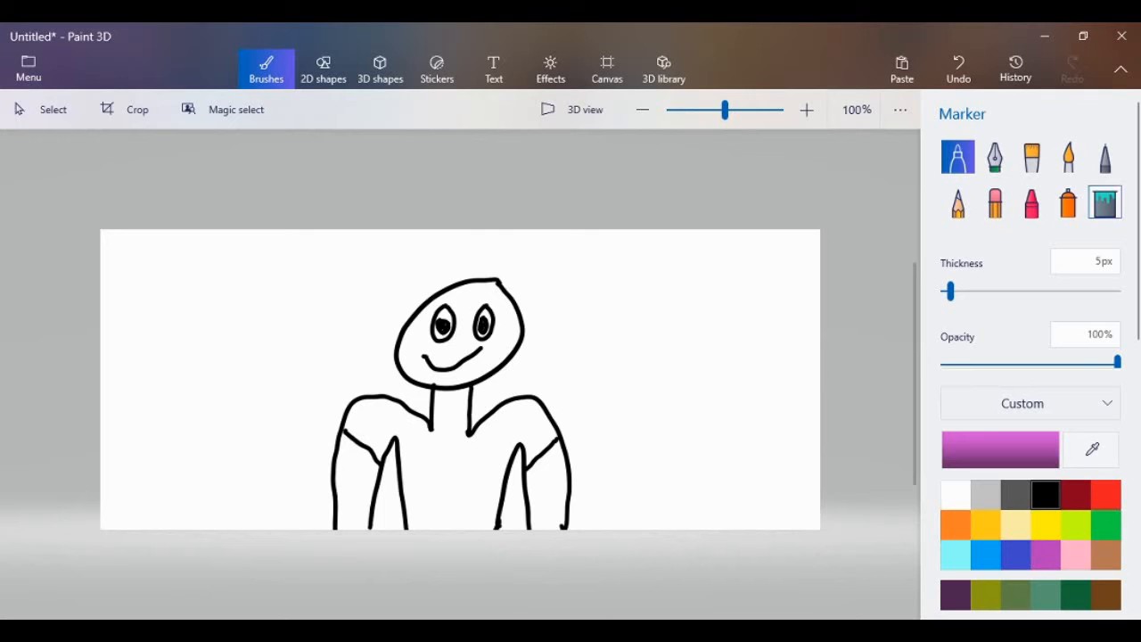
click(1105, 203)
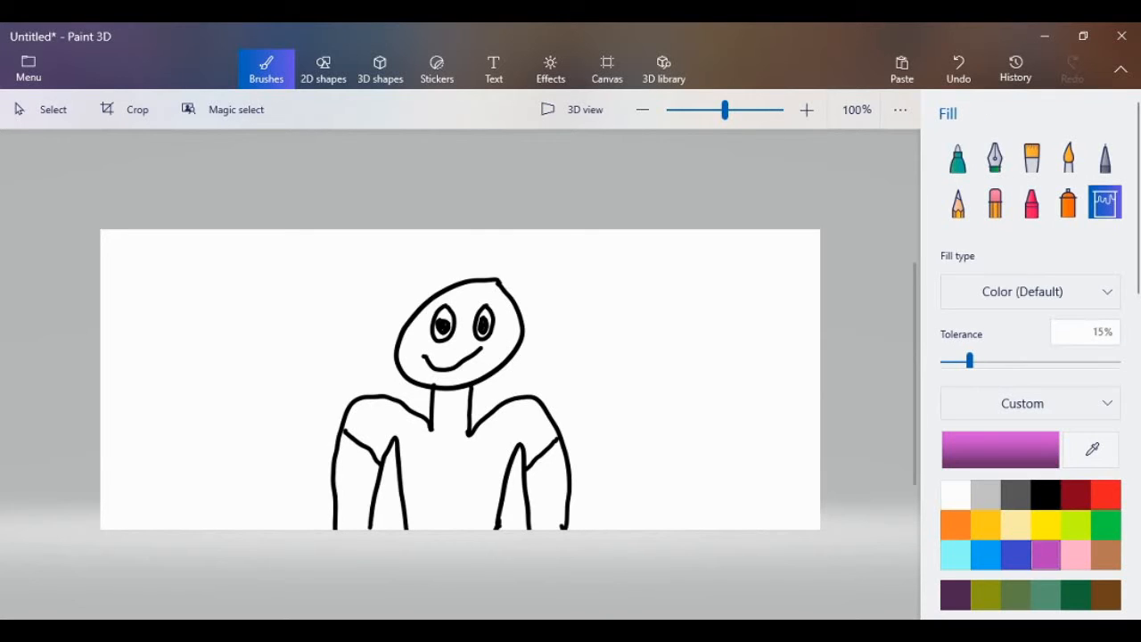
click(450, 472)
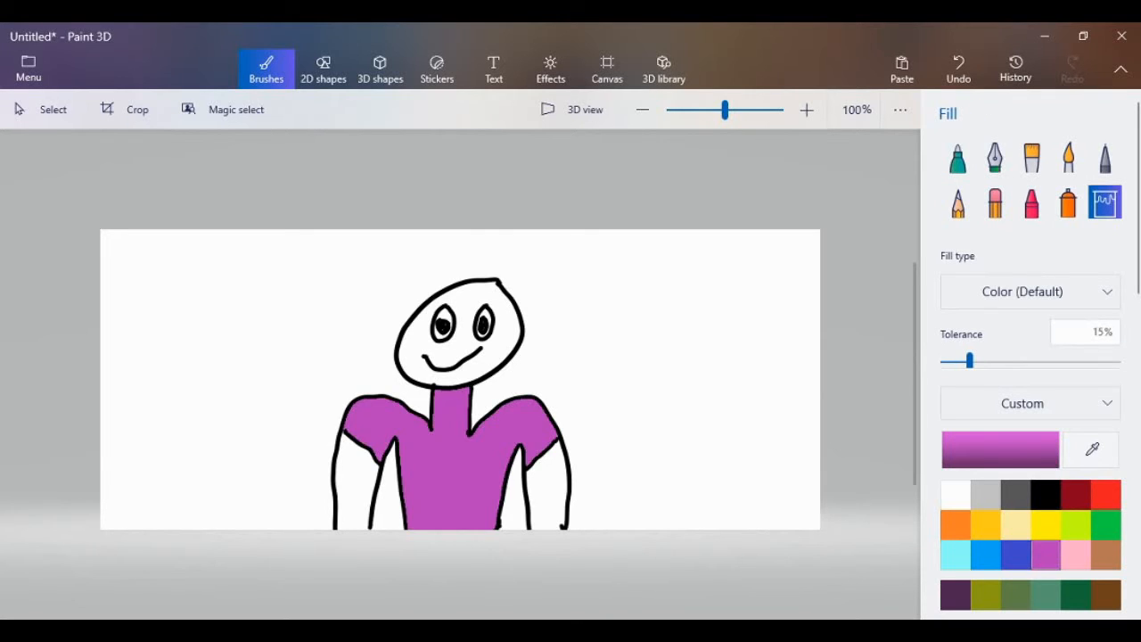
Create brown hair with a wavy 5 px Marker hairline above the eyes, a brown fill above it and rough strokes over the head's upper outline.
click(1045, 494)
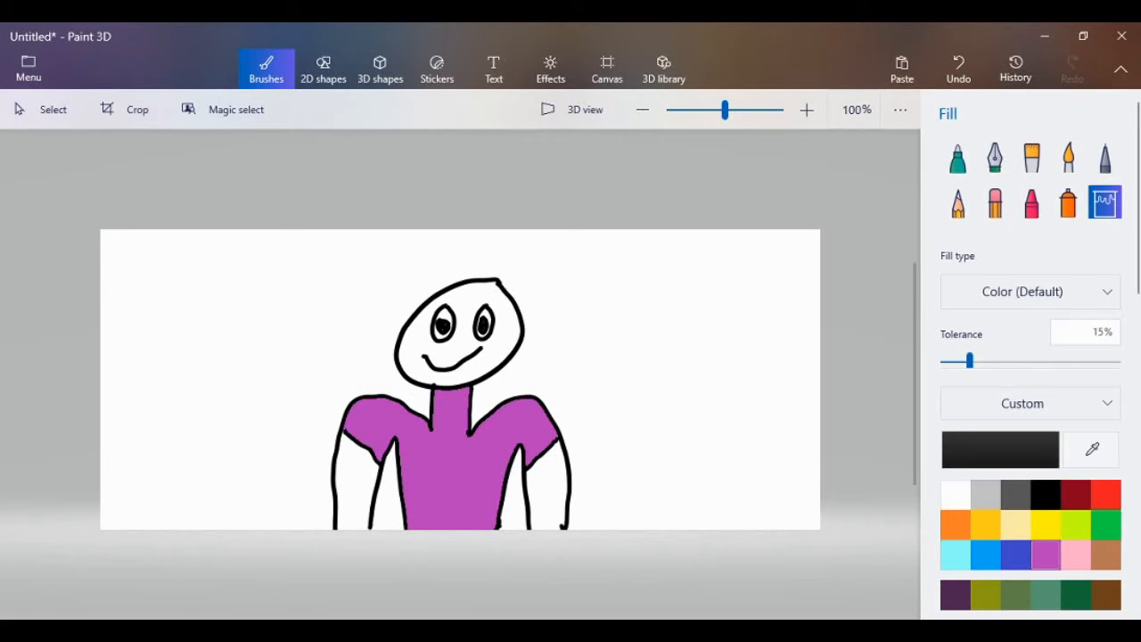
click(1105, 553)
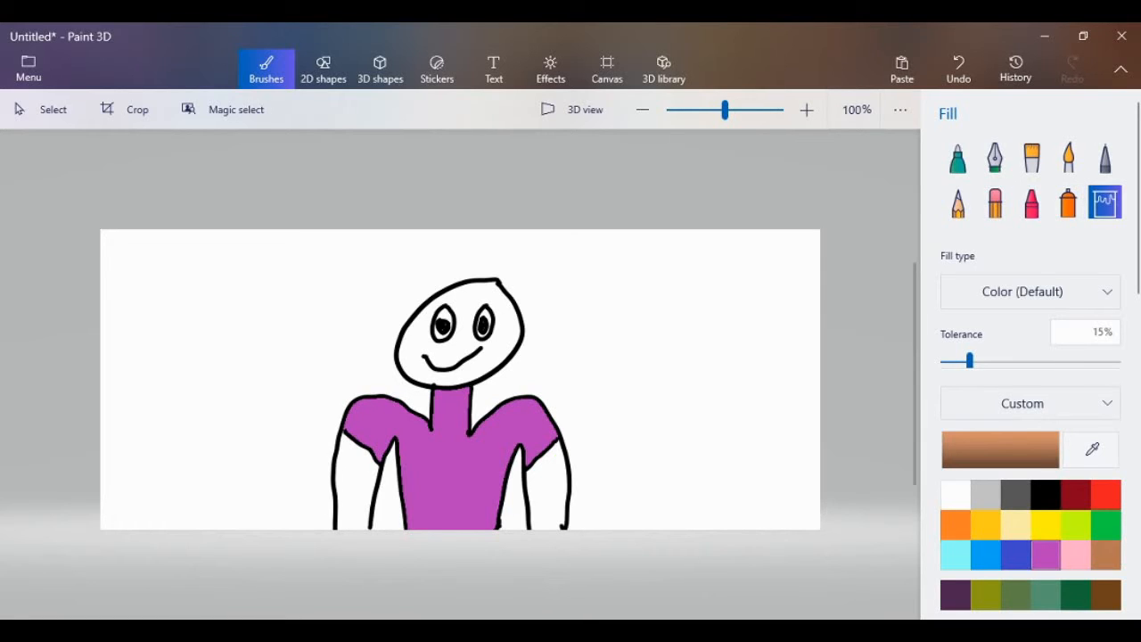
click(957, 158)
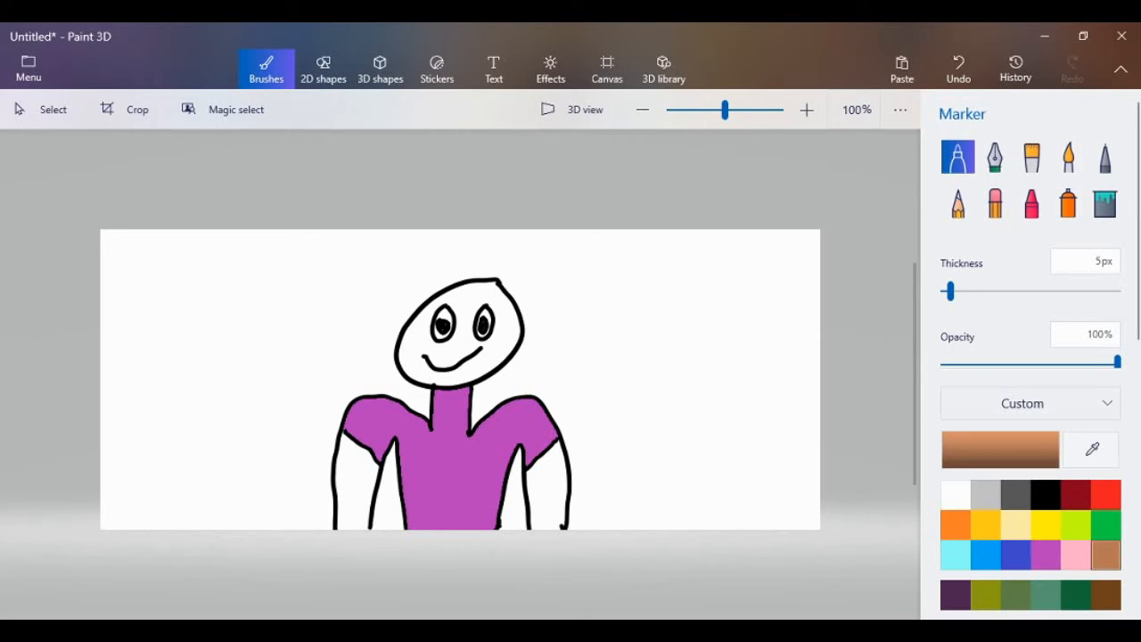
drag(428, 304, 517, 307)
click(1104, 204)
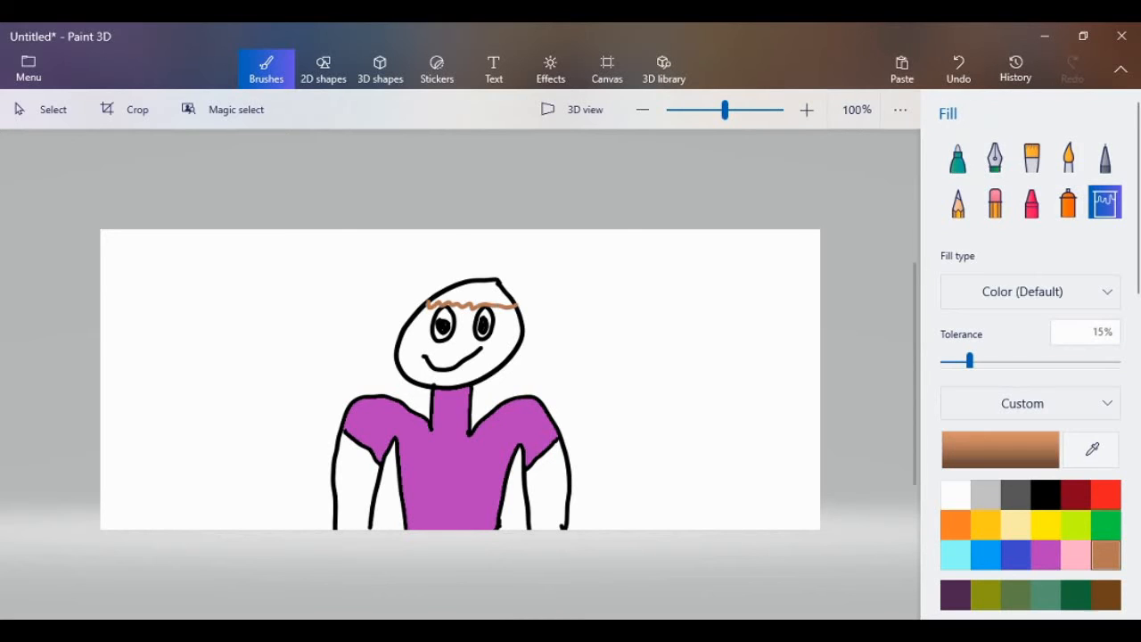
click(468, 292)
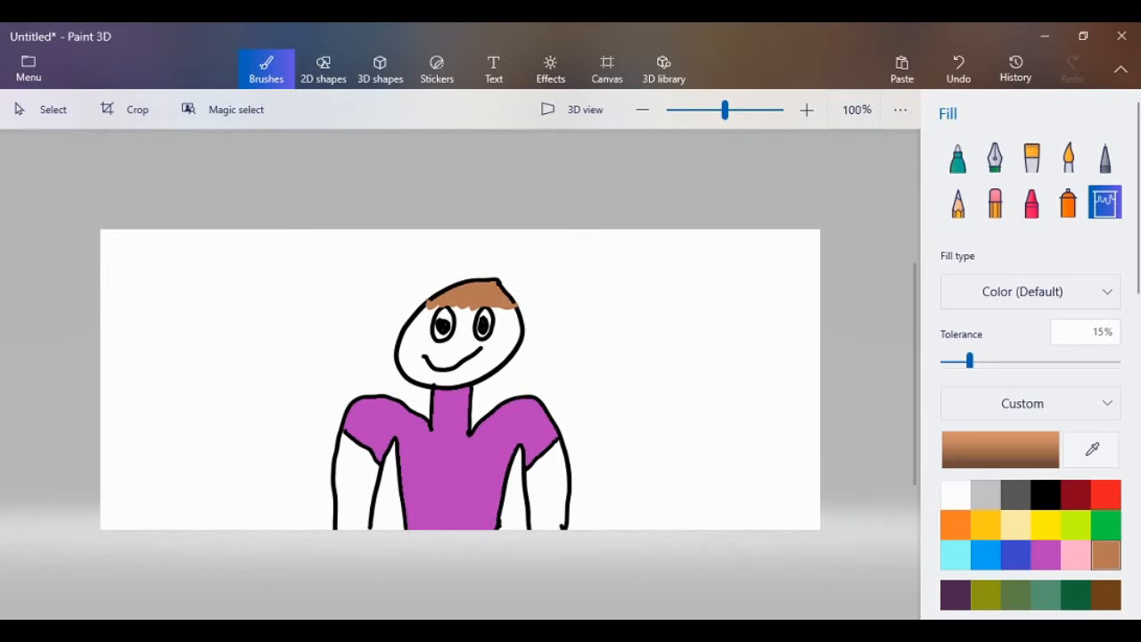
click(958, 157)
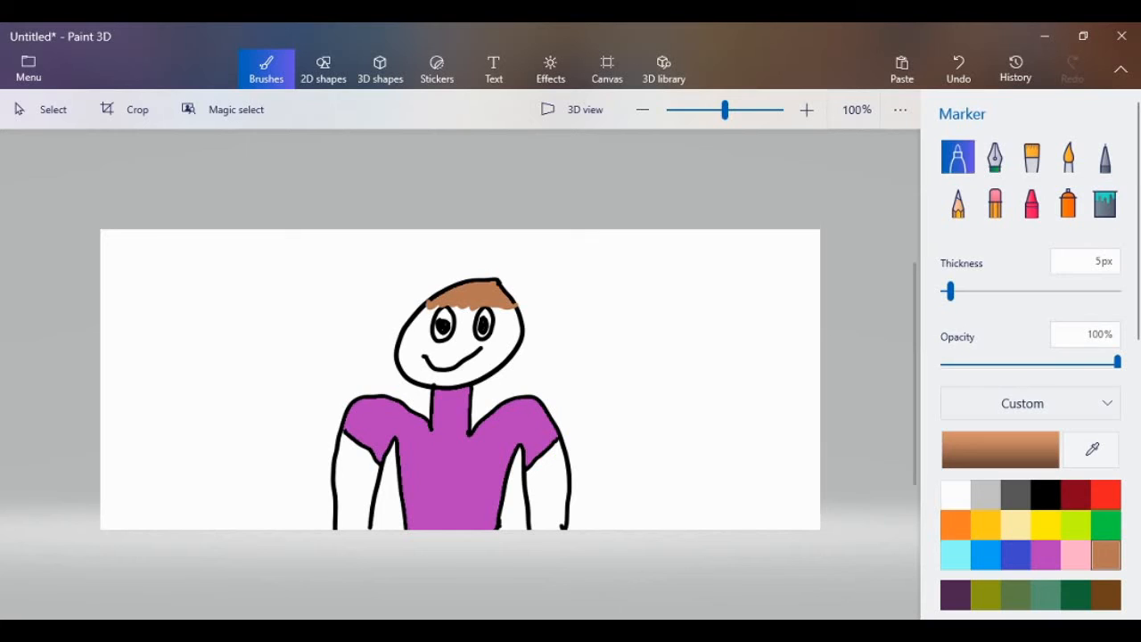
mouse_move(440, 287)
mouse_down()
mouse_move(408, 312)
mouse_move(474, 276)
mouse_move(504, 285)
mouse_move(519, 311)
mouse_move(538, 296)
mouse_up()
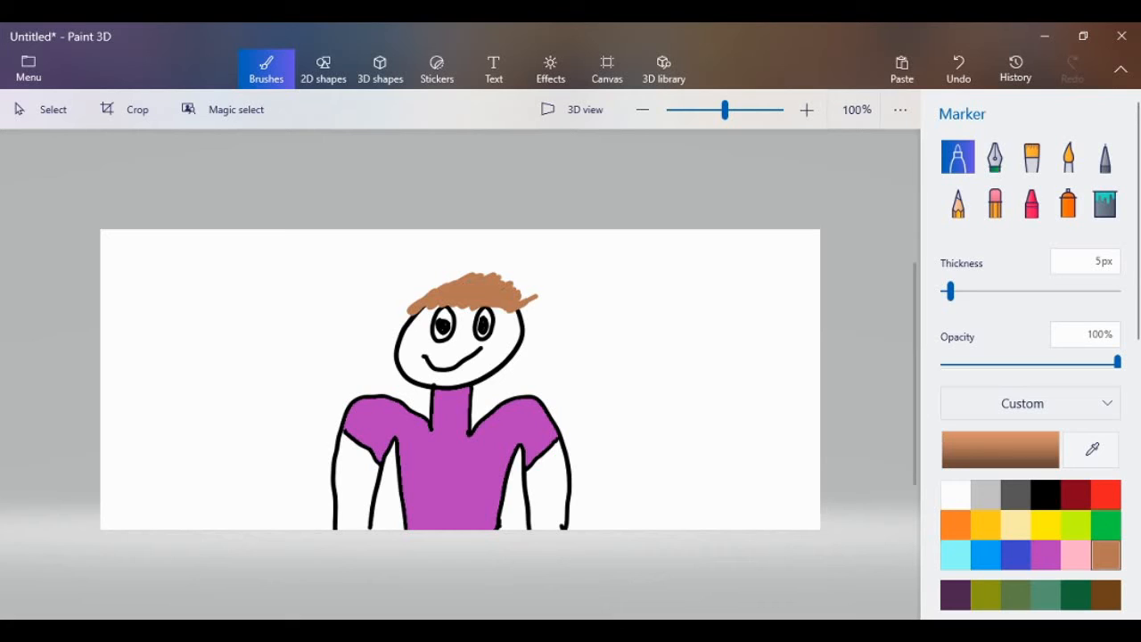
Draw a curved brown neckline across the base of the neck with the 5 px Marker.
drag(428, 413, 500, 434)
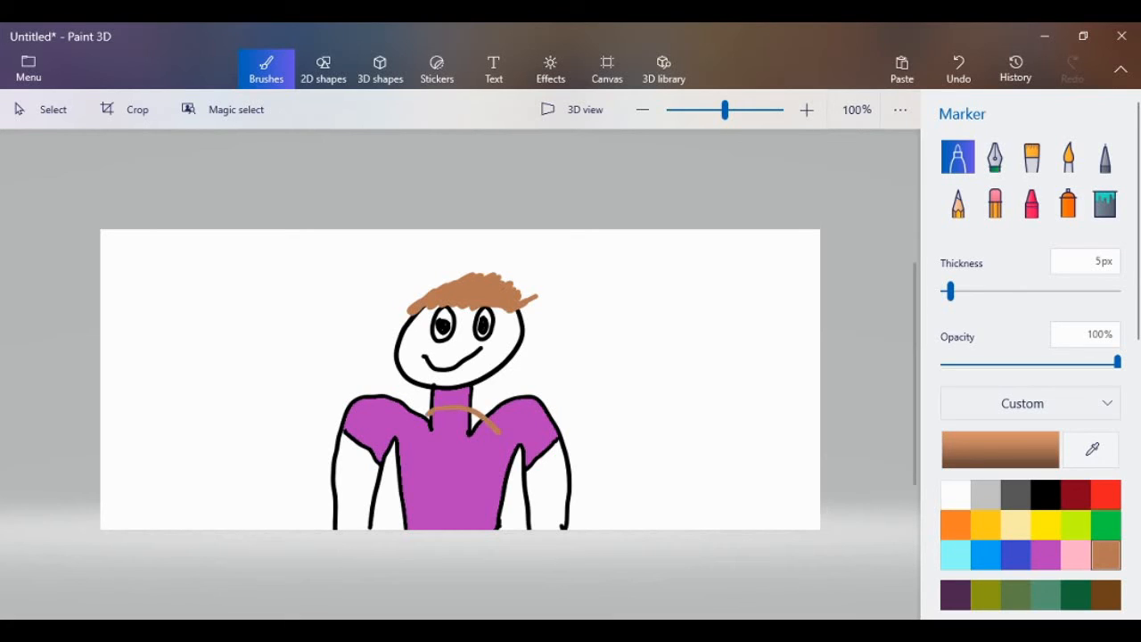